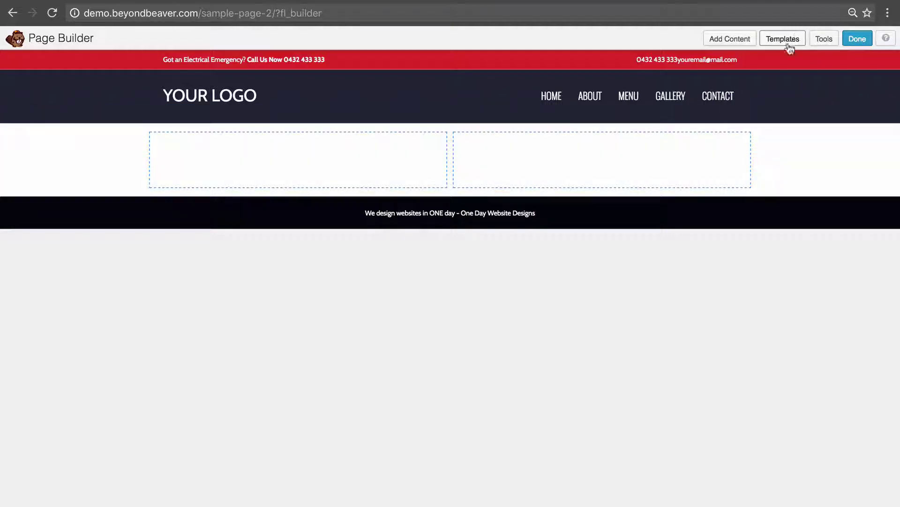
Append the Motor City landing page template to the existing layout and publish the page.
click(788, 43)
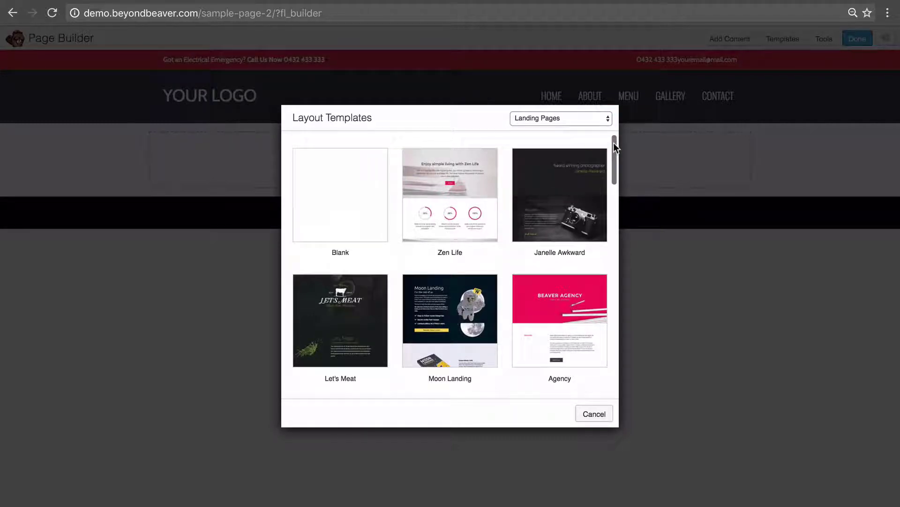
drag(613, 142, 630, 239)
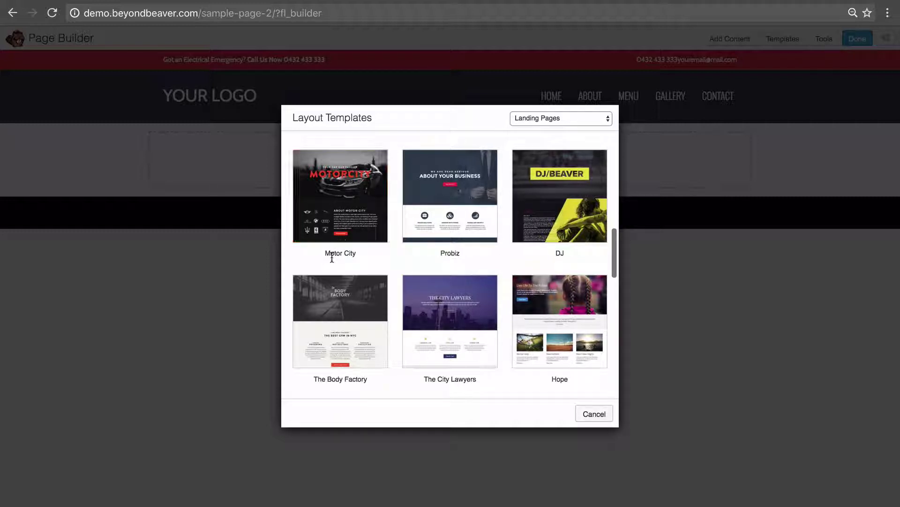
click(359, 183)
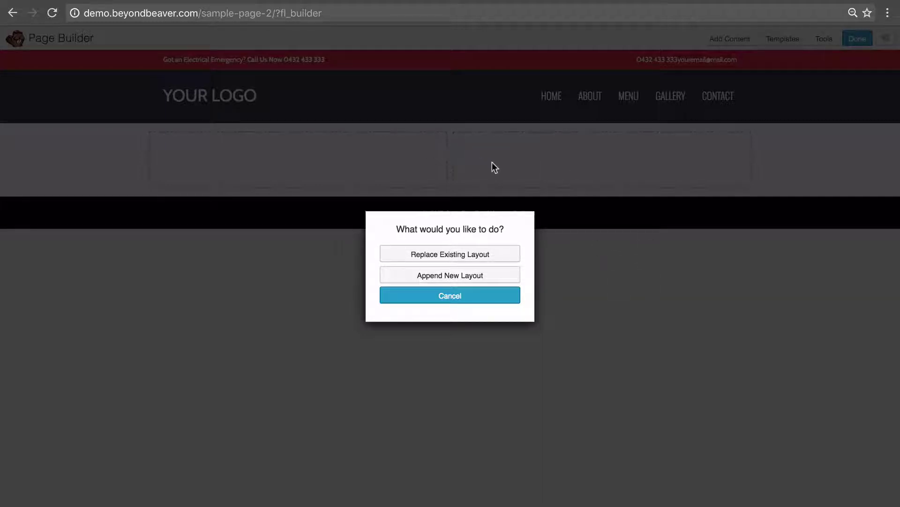
click(452, 274)
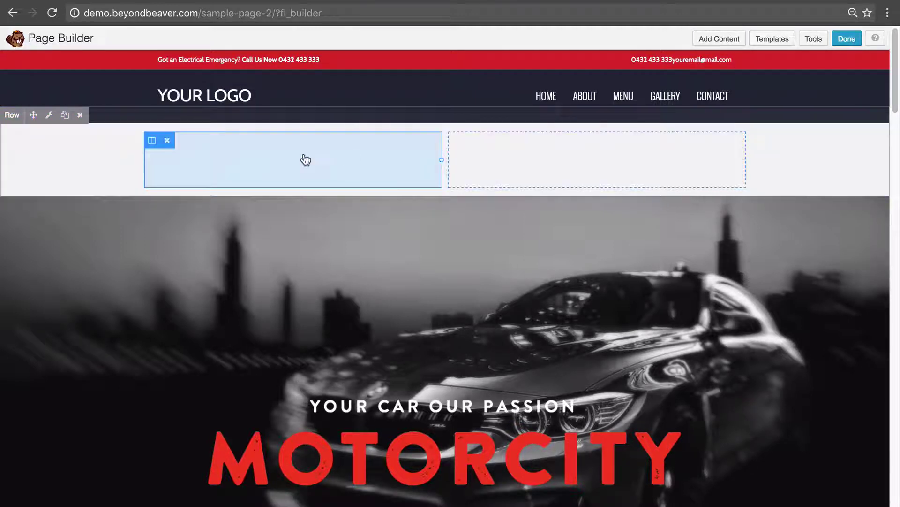
click(847, 39)
click(437, 244)
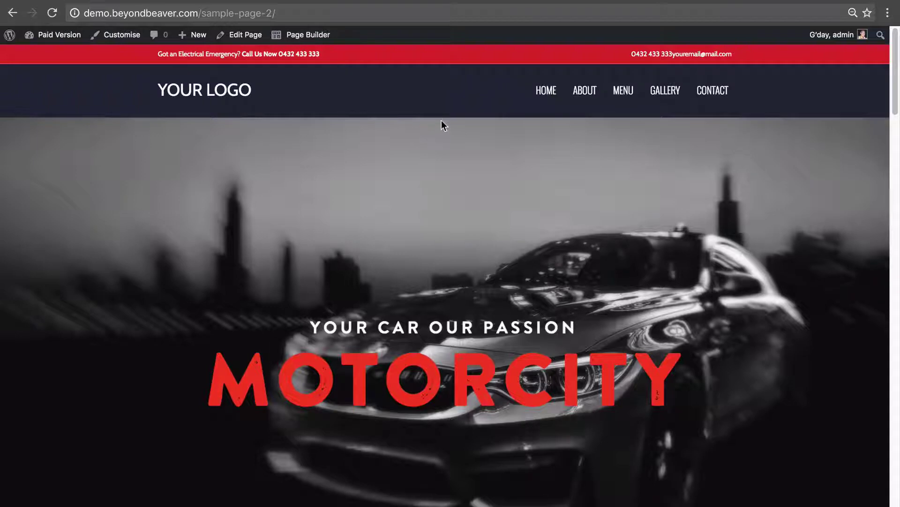
Inspect the HTML of the empty row above the Motor City hero section, and close the developer tools.
right_click(409, 119)
click(456, 250)
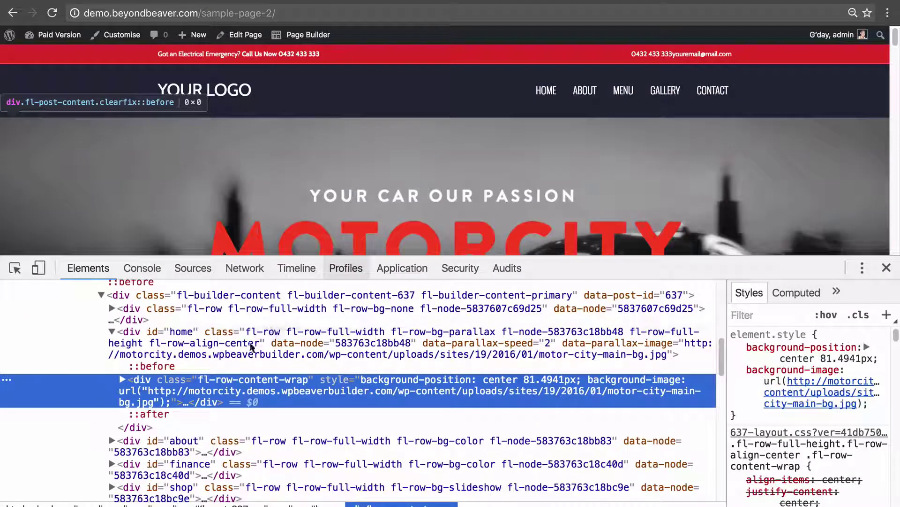
click(211, 314)
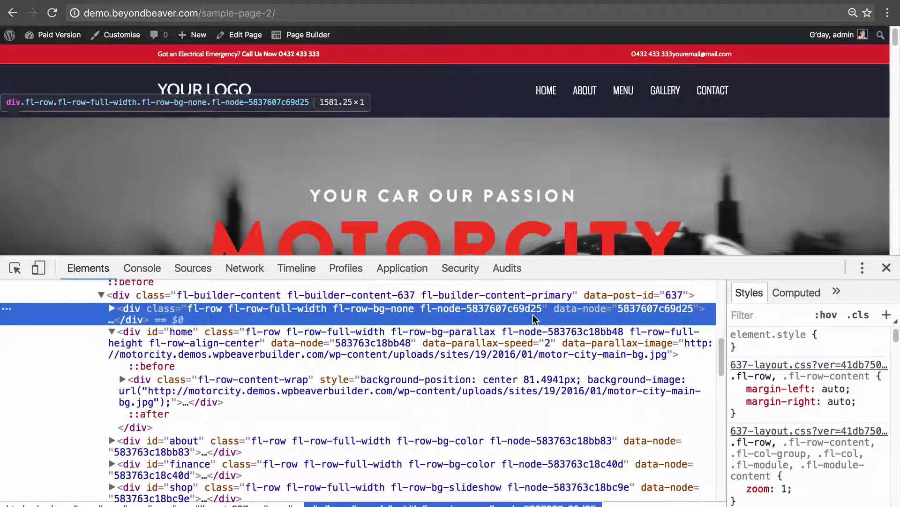
click(886, 268)
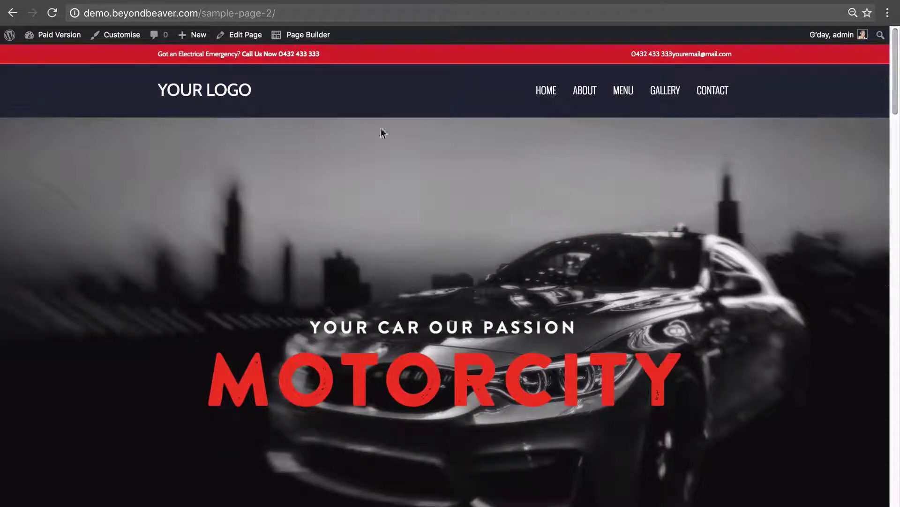
Reopen the page for editing, delete the empty two-column row above the hero, and dismiss the content panel.
click(315, 35)
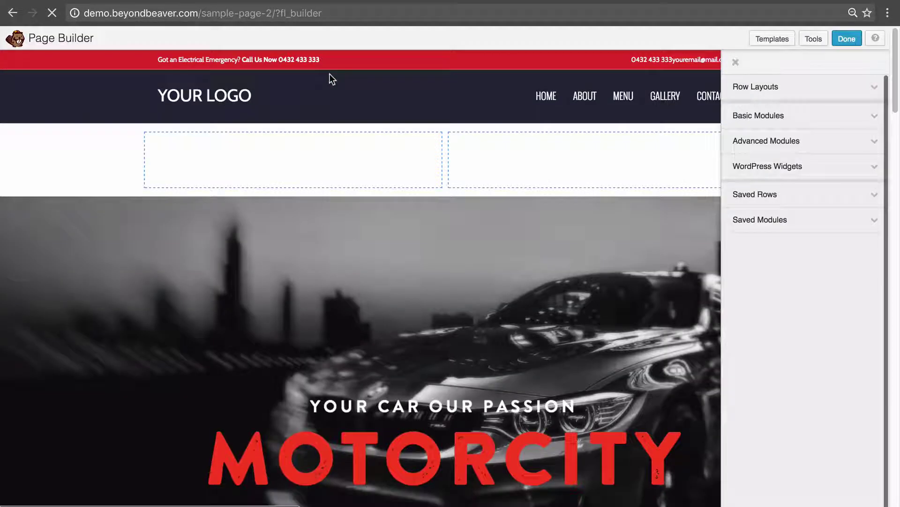
mouse_move(65, 151)
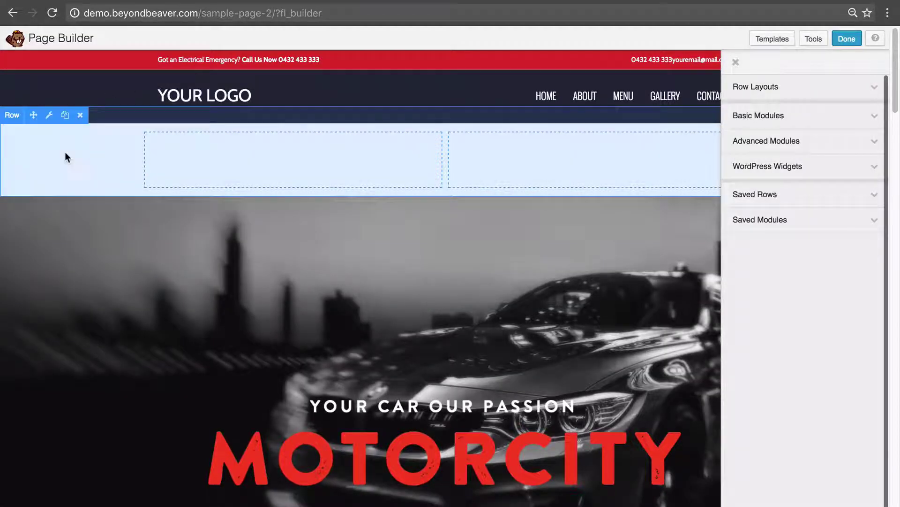
click(81, 116)
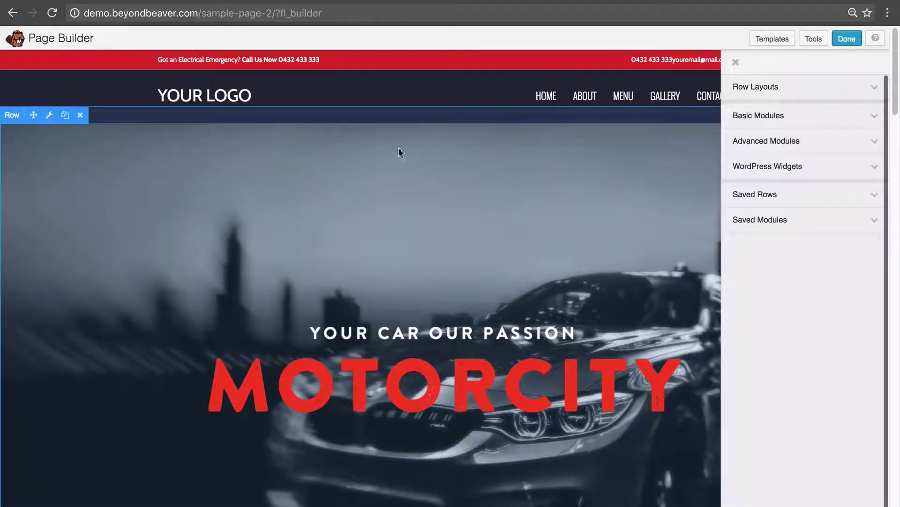
click(735, 63)
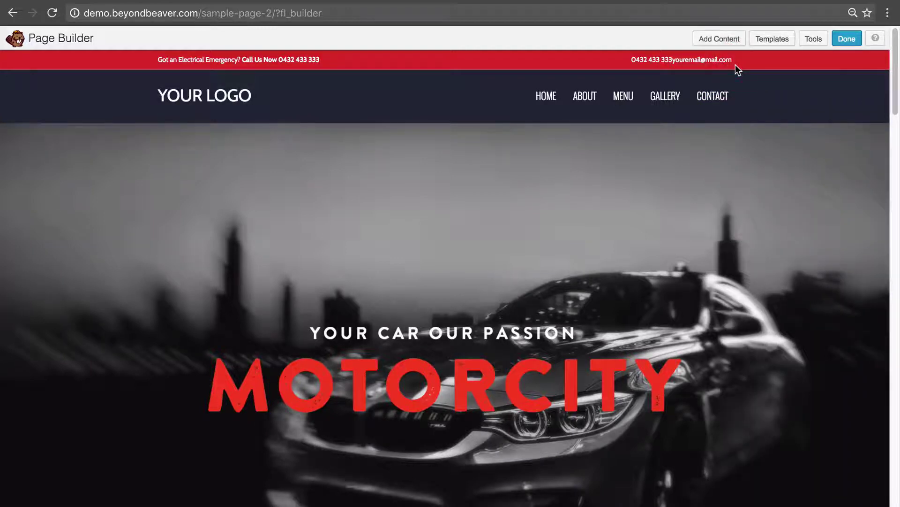
Review the template's sections from the parallax hero through About, Finance Options and the Cars, Parts and Repair slideshow.
mouse_move(722, 265)
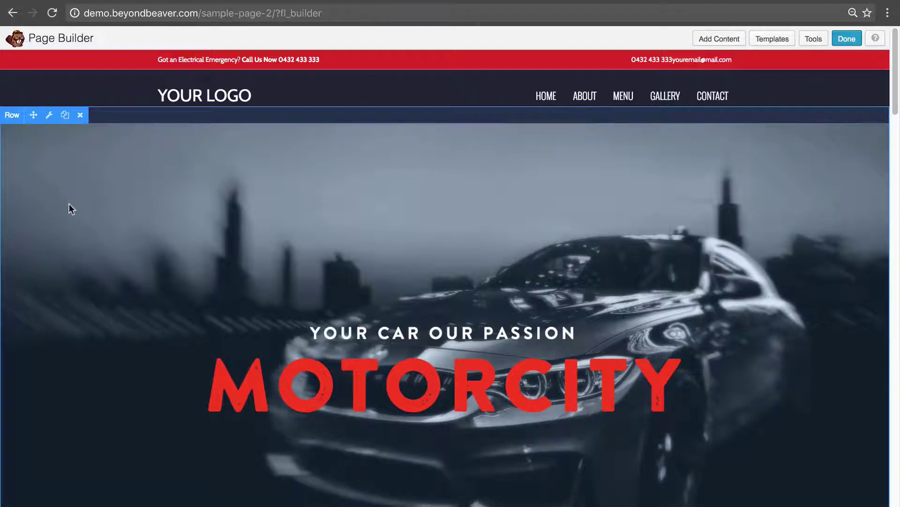
scroll(97, 270, down, 8)
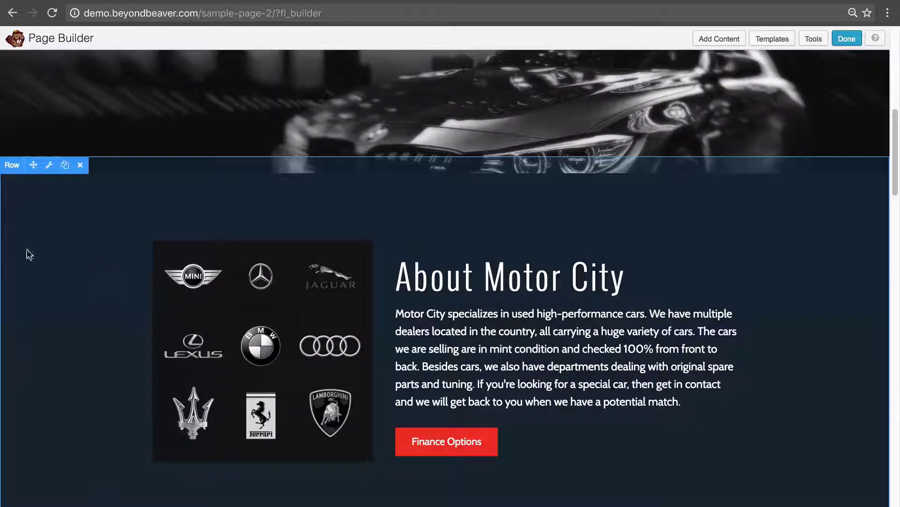
scroll(94, 302, down, 6)
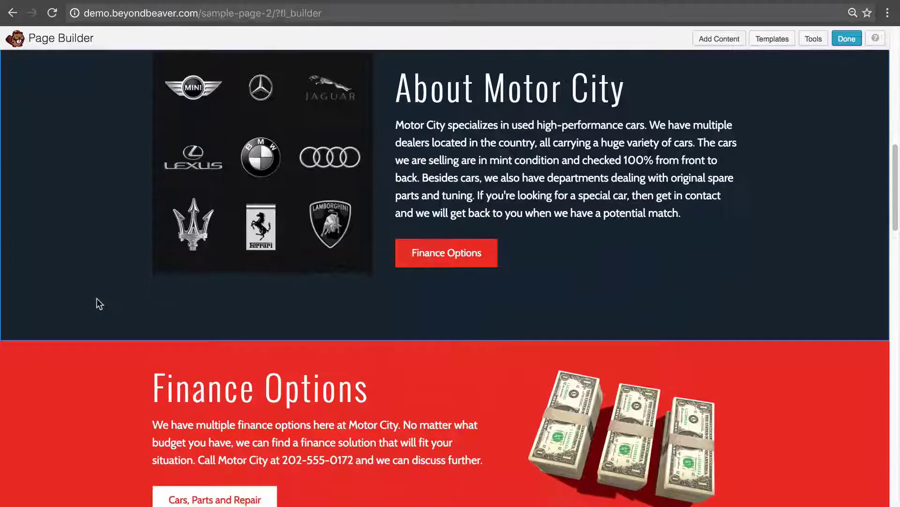
scroll(83, 317, up, 15)
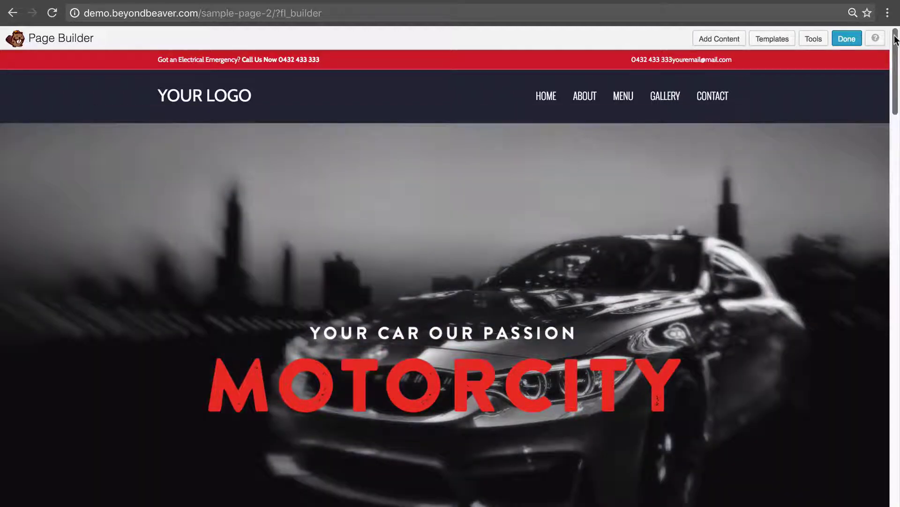
mouse_move(896, 39)
mouse_down()
mouse_move(897, 78)
mouse_move(897, 36)
mouse_move(897, 62)
mouse_move(896, 45)
mouse_move(897, 53)
mouse_up()
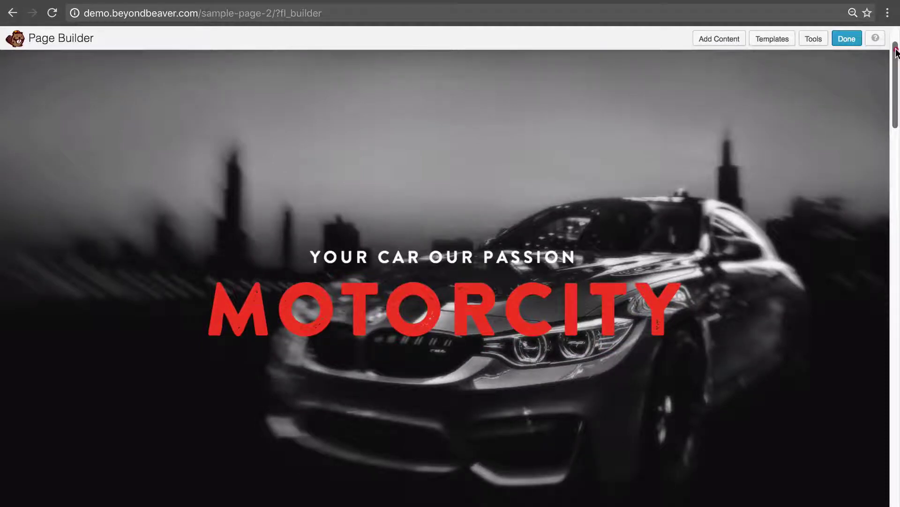
key(ctrl+r)
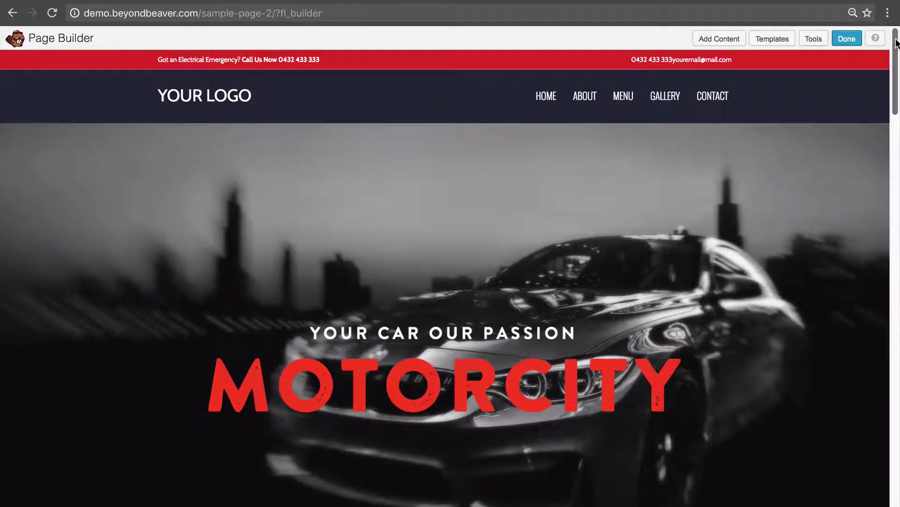
mouse_move(896, 42)
mouse_down()
mouse_move(896, 64)
mouse_move(897, 56)
mouse_up()
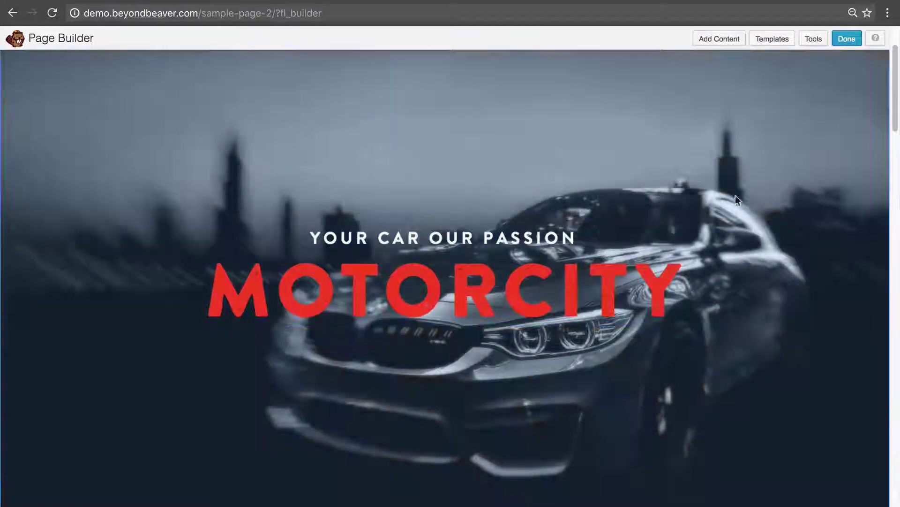
drag(897, 58, 897, 230)
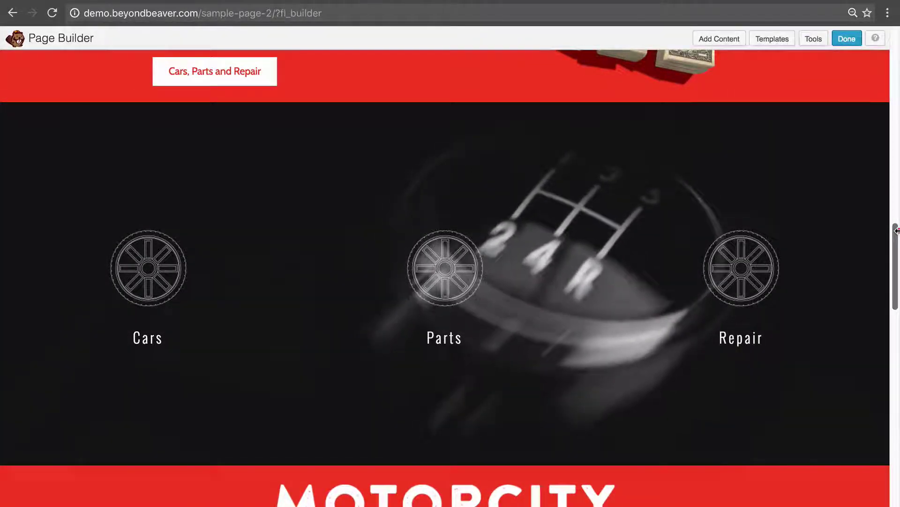
drag(897, 231, 897, 230)
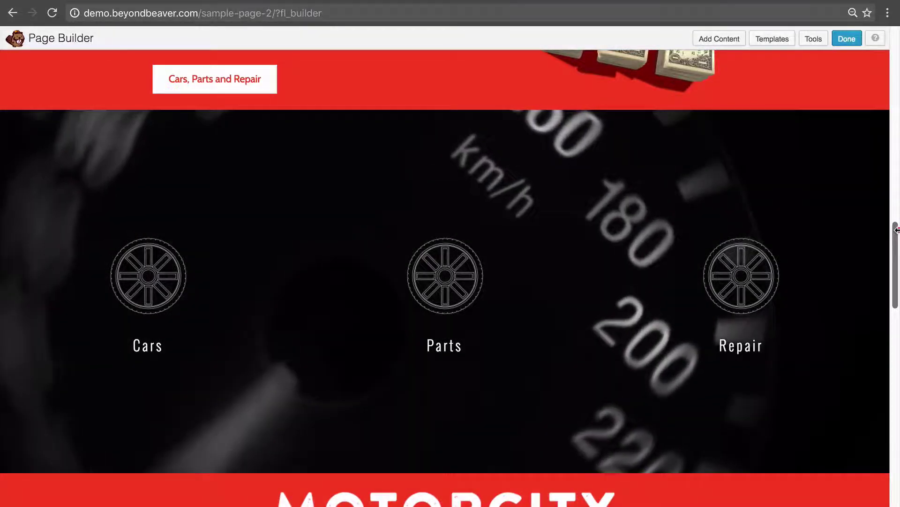
drag(897, 230, 896, 231)
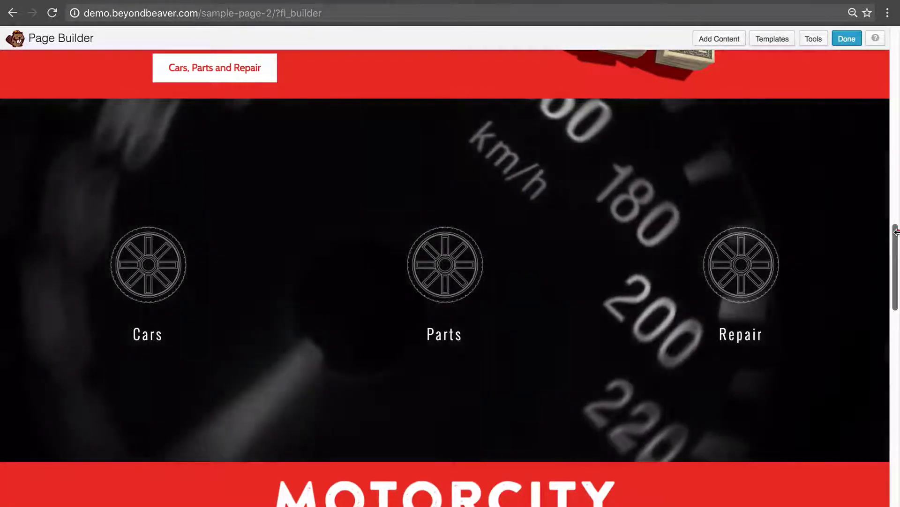
drag(896, 231, 894, 55)
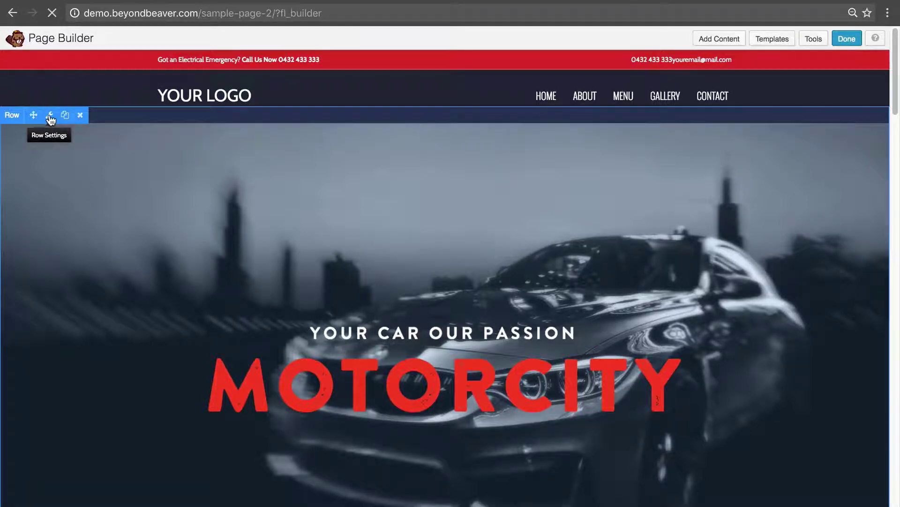
Examine the hero row's style settings and its advanced margins, padding, responsive layout, visibility and CSS selector settings.
click(50, 116)
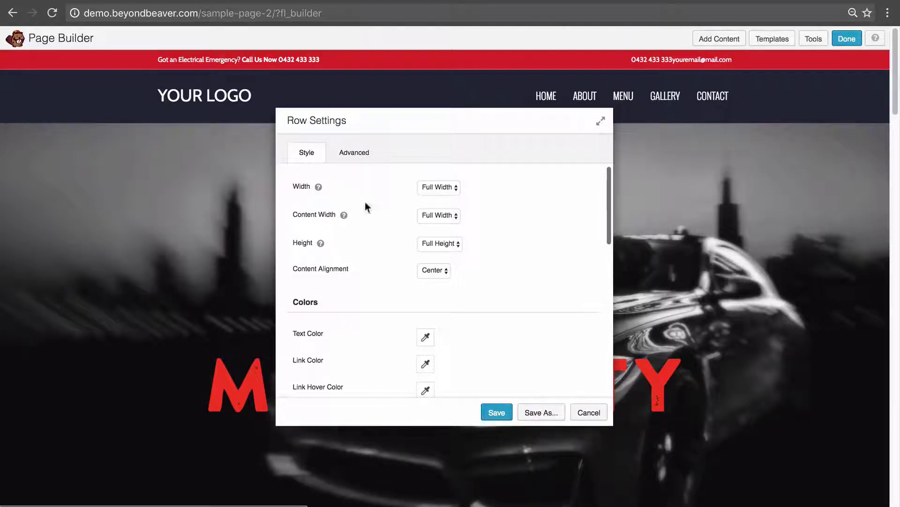
drag(608, 179, 610, 202)
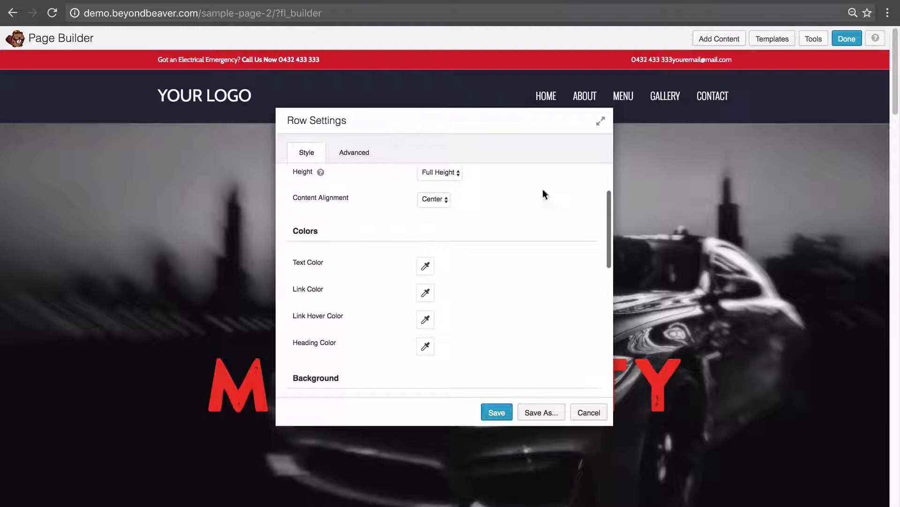
click(305, 151)
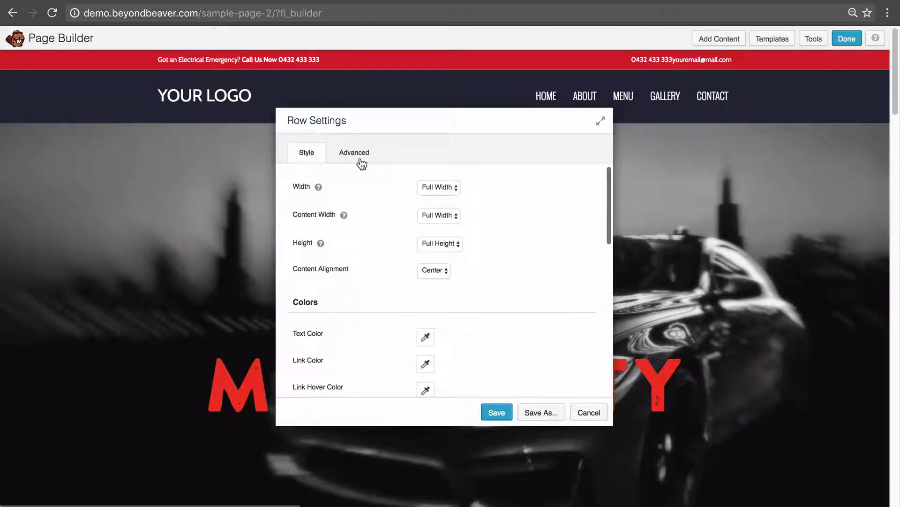
click(354, 153)
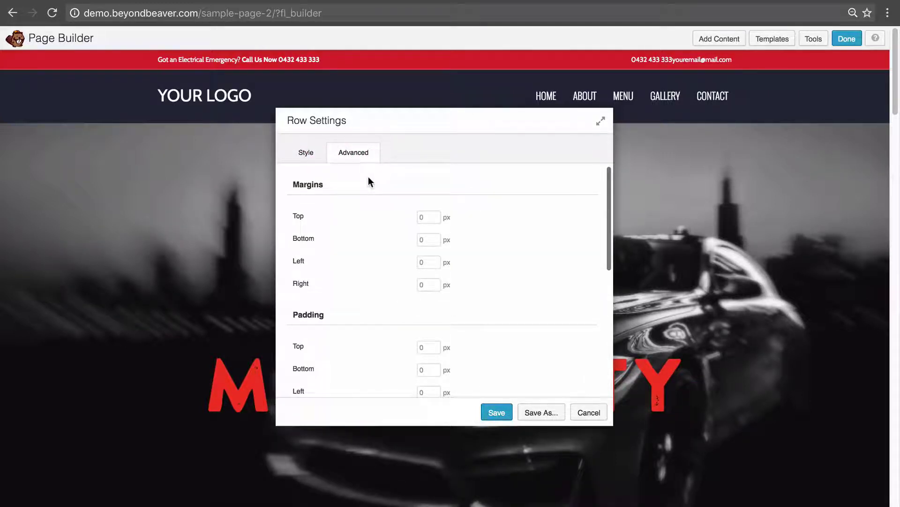
drag(609, 198, 610, 260)
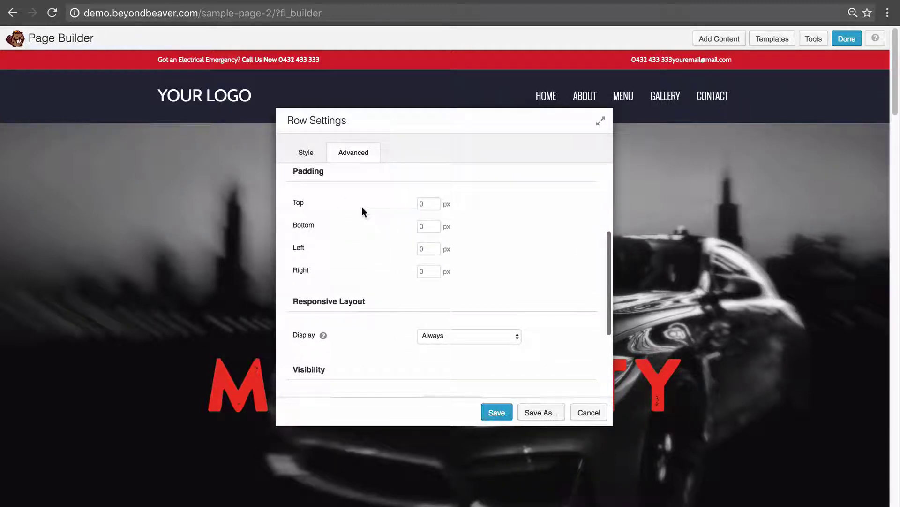
scroll(605, 255, down, 3)
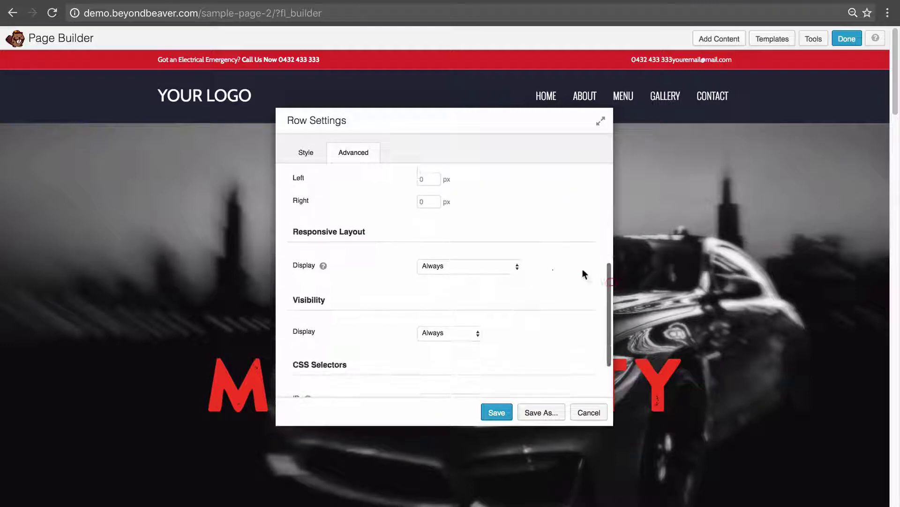
scroll(611, 302, down, 2)
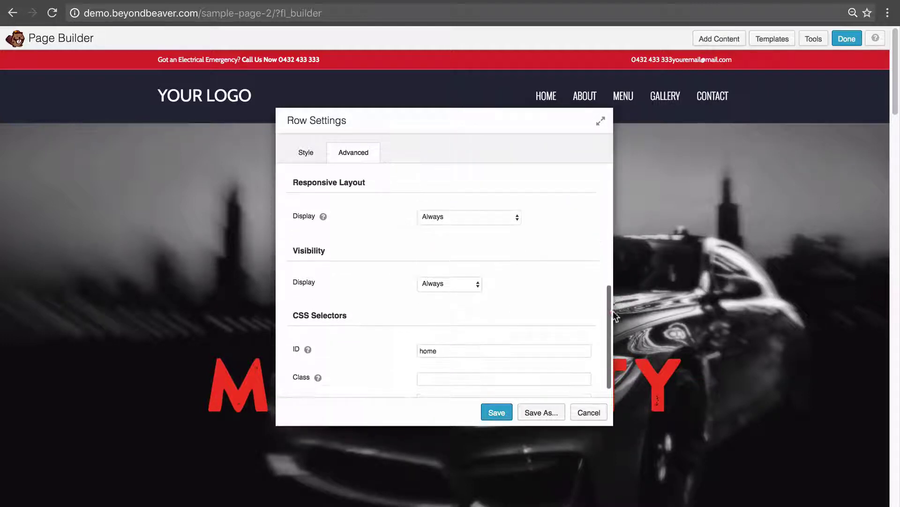
click(373, 350)
click(439, 378)
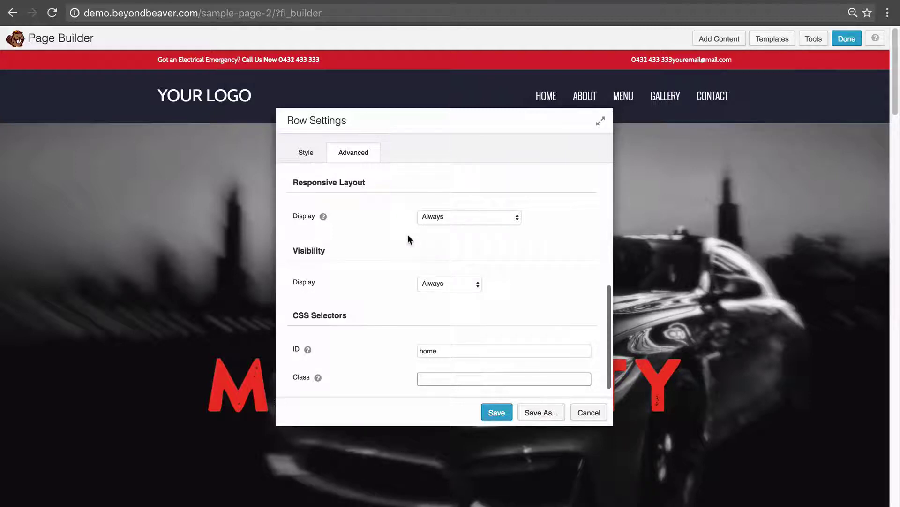
click(305, 157)
scroll(347, 249, up, 10)
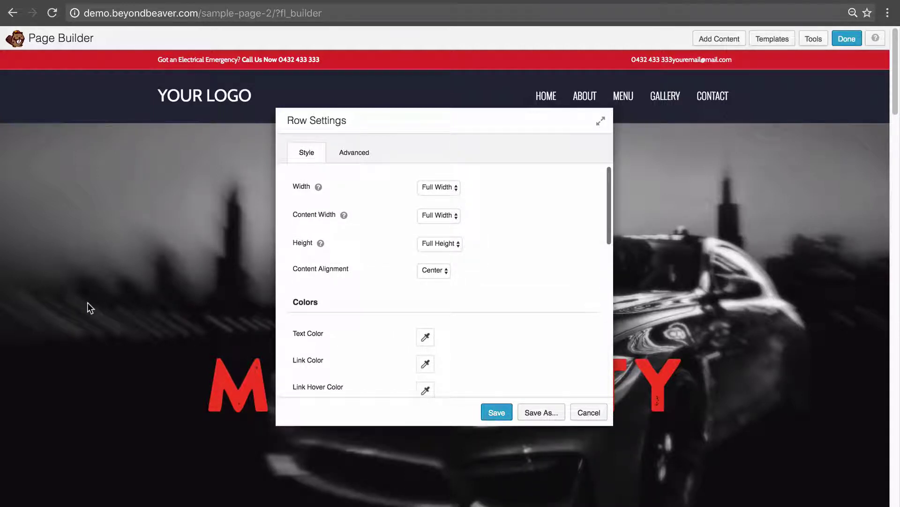
Try the Fixed width on the hero row, set it back to Full Width, and close the row settings without saving.
mouse_move(318, 187)
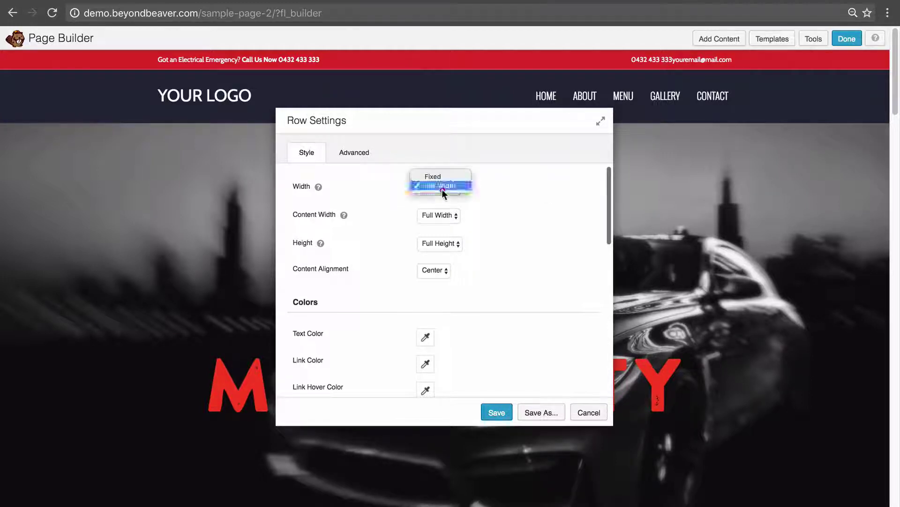
click(441, 176)
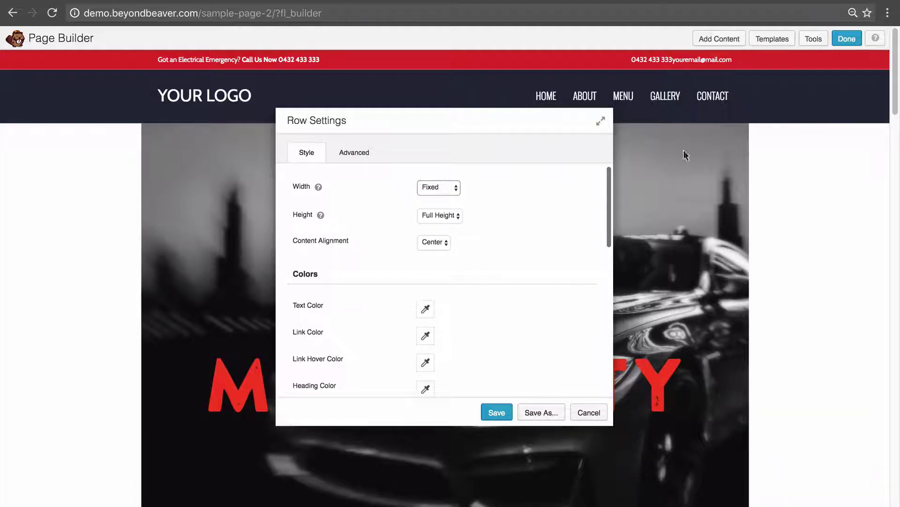
click(439, 188)
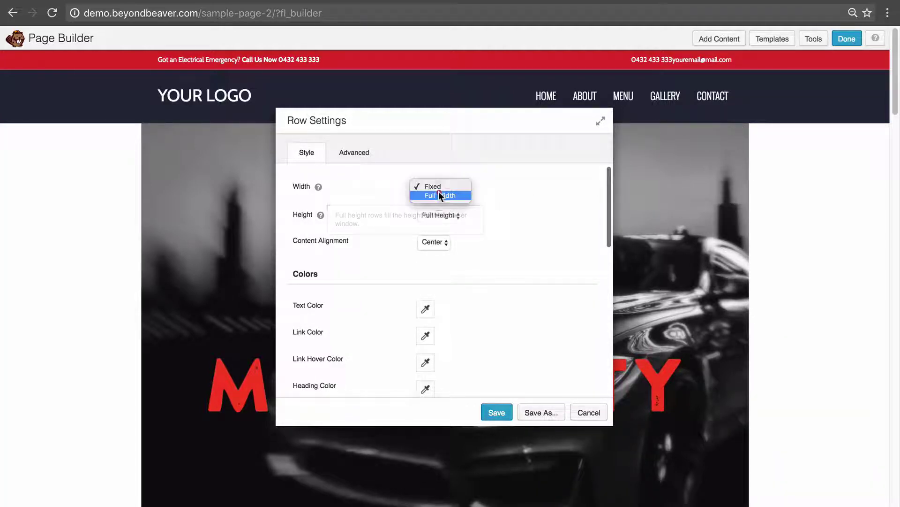
click(437, 195)
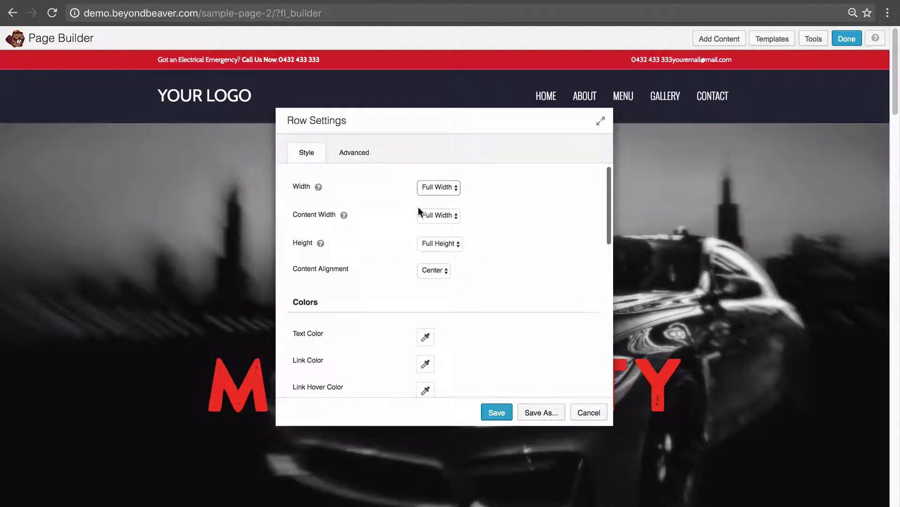
click(592, 412)
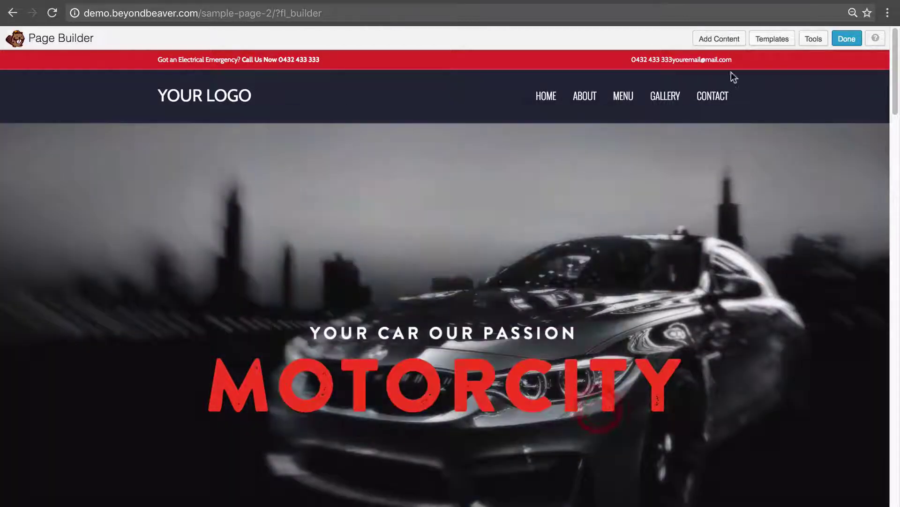
Insert an empty two-column row above the Motor City hero section.
click(720, 43)
click(786, 87)
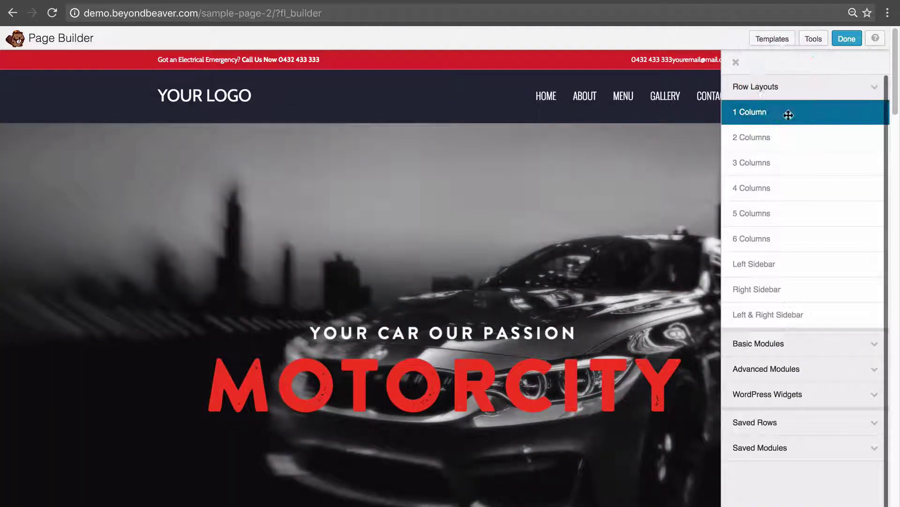
drag(793, 134, 440, 128)
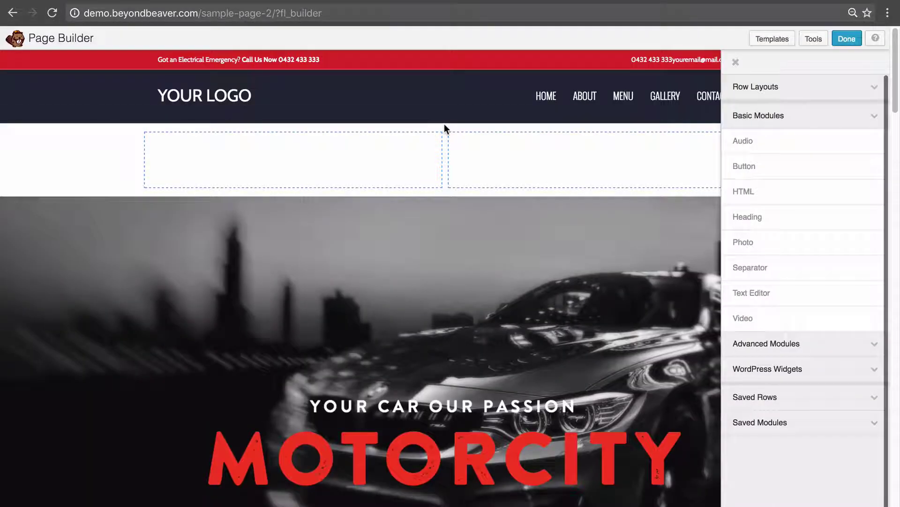
Check the default width and content width settings of the empty two-column row, and close them without saving.
mouse_move(444, 124)
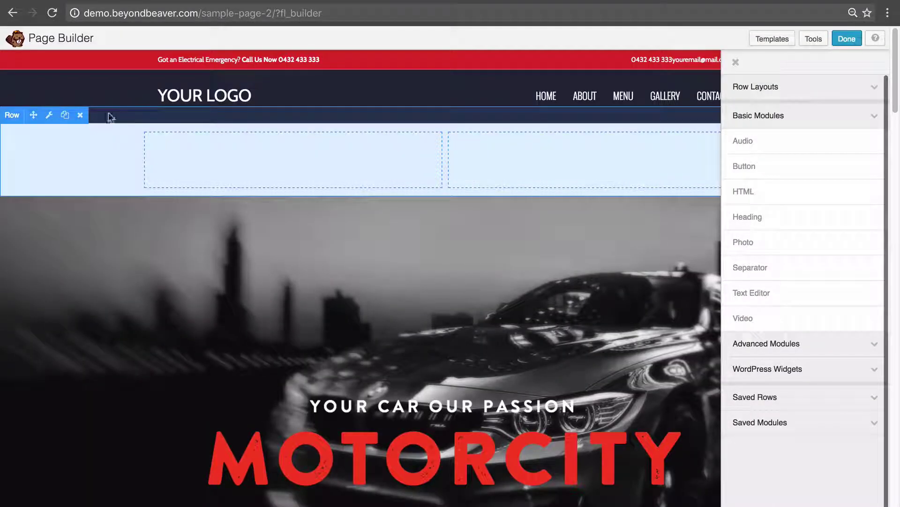
click(50, 116)
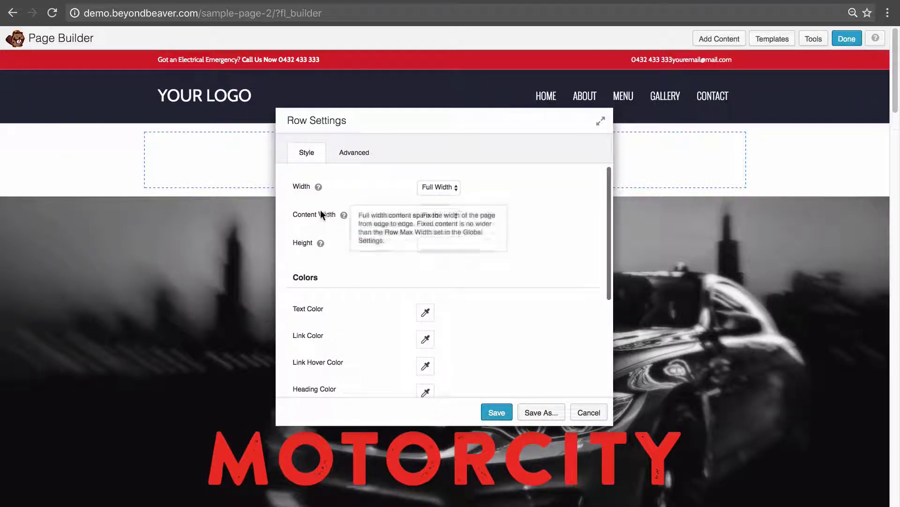
click(587, 411)
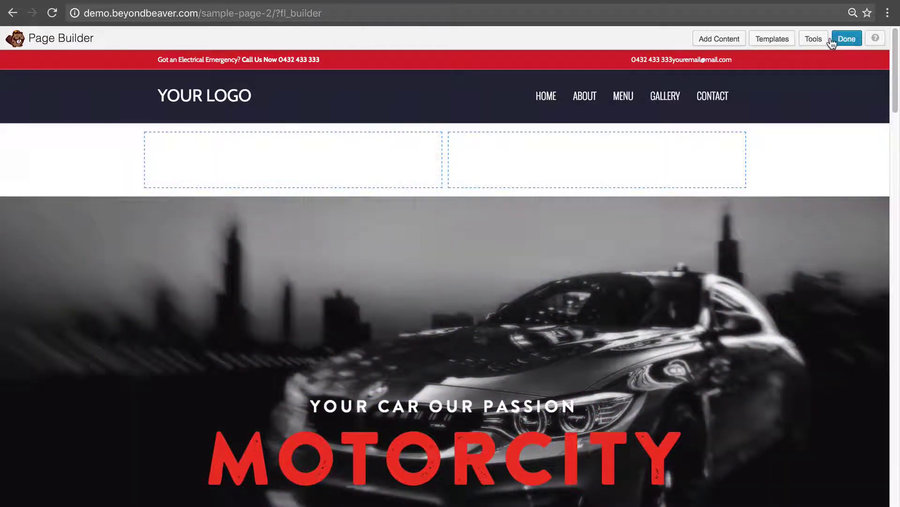
Review the row margins, padding, max width and default width options in the Global Settings, and close them without changes.
click(815, 40)
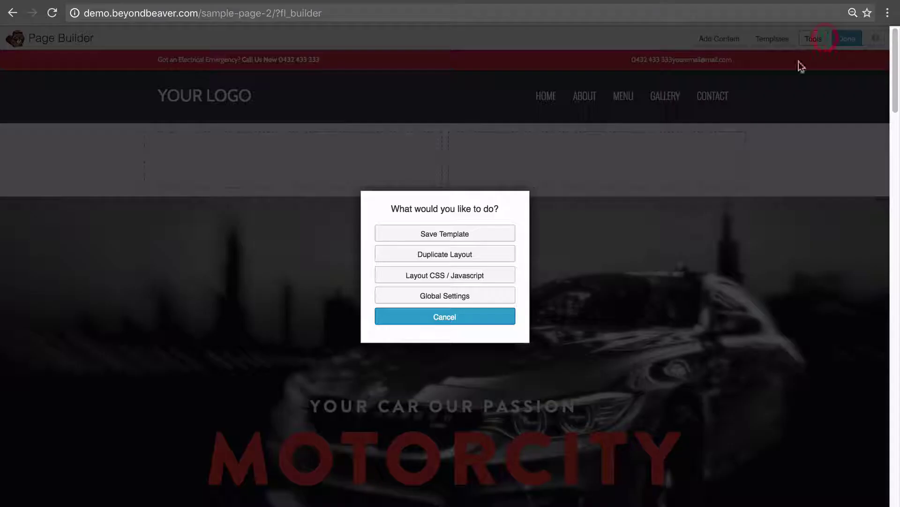
click(434, 302)
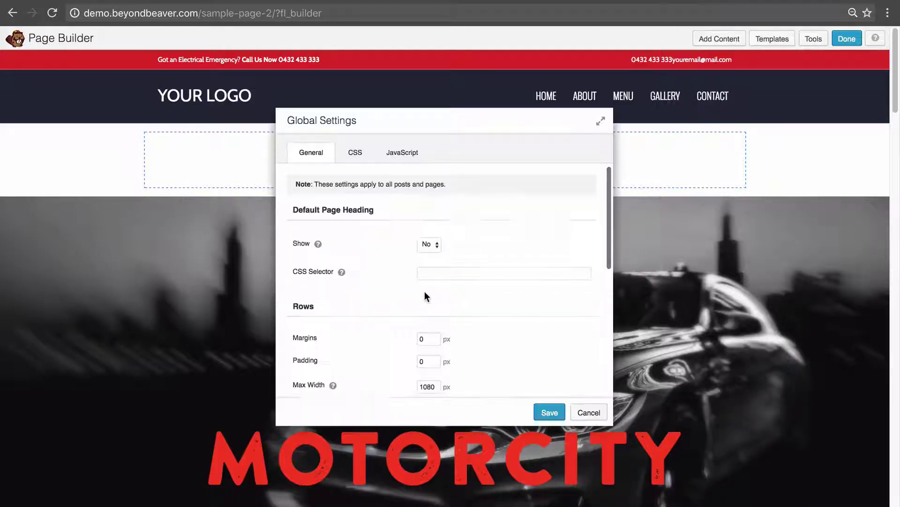
drag(609, 210, 619, 262)
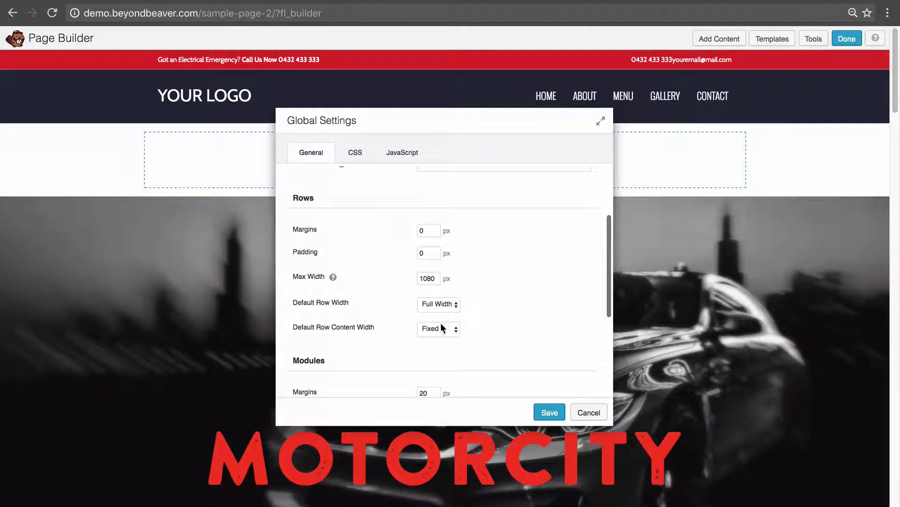
click(587, 412)
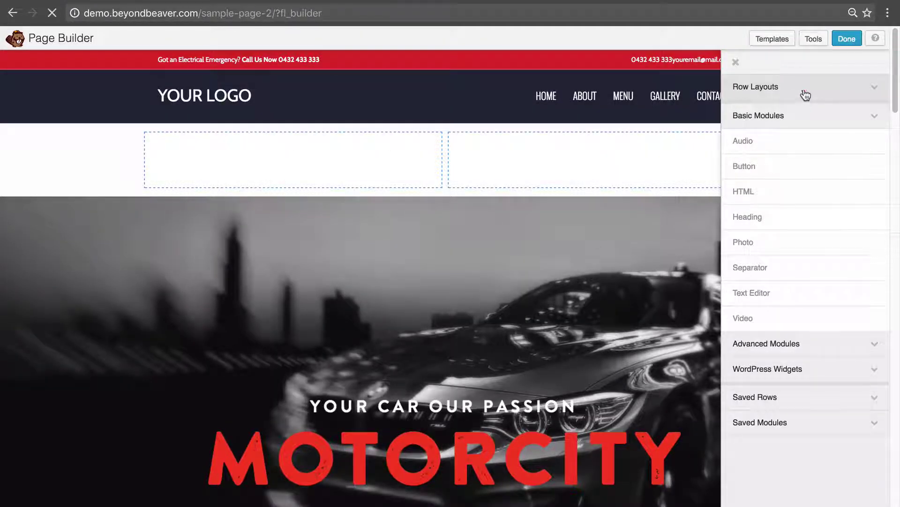
Delete the empty two-column row above the hero and dismiss the content panel.
click(806, 94)
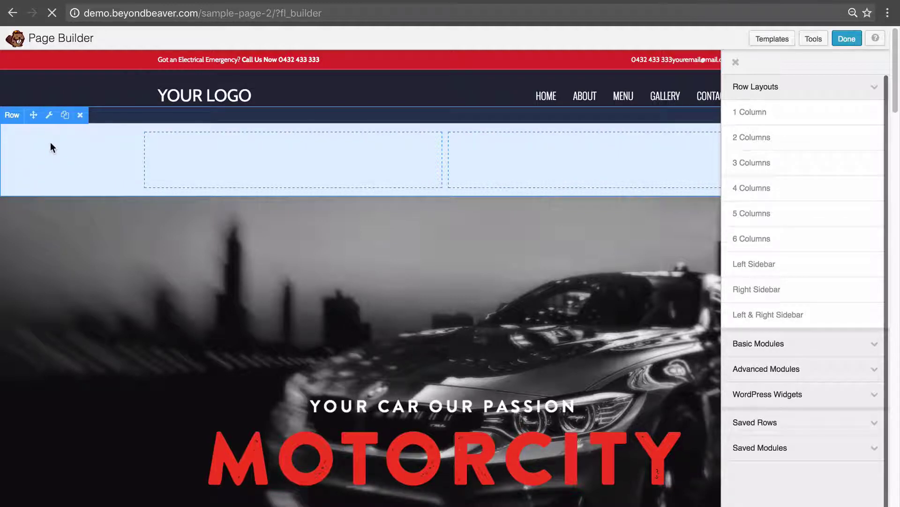
click(80, 115)
click(736, 62)
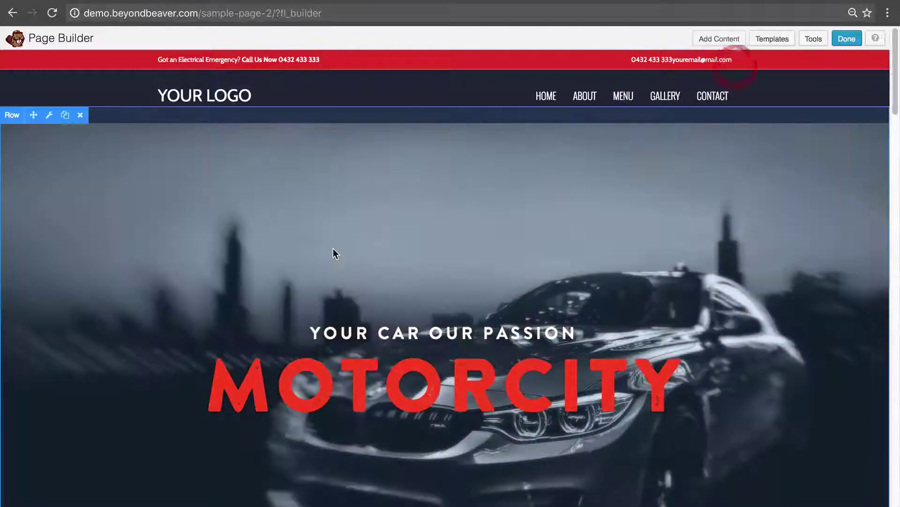
Compare the Fixed and Full Width options for the hero row's content width, moving the settings dialog aside, and discard the changes.
click(49, 116)
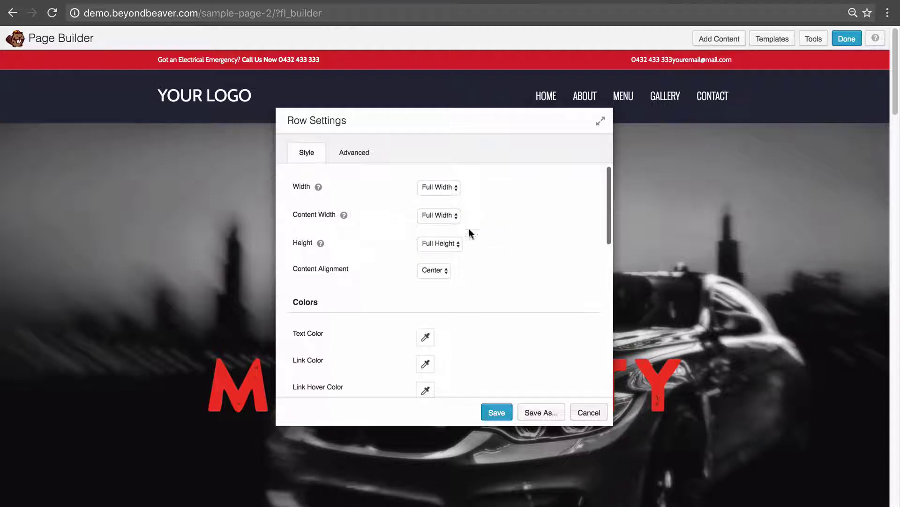
click(440, 216)
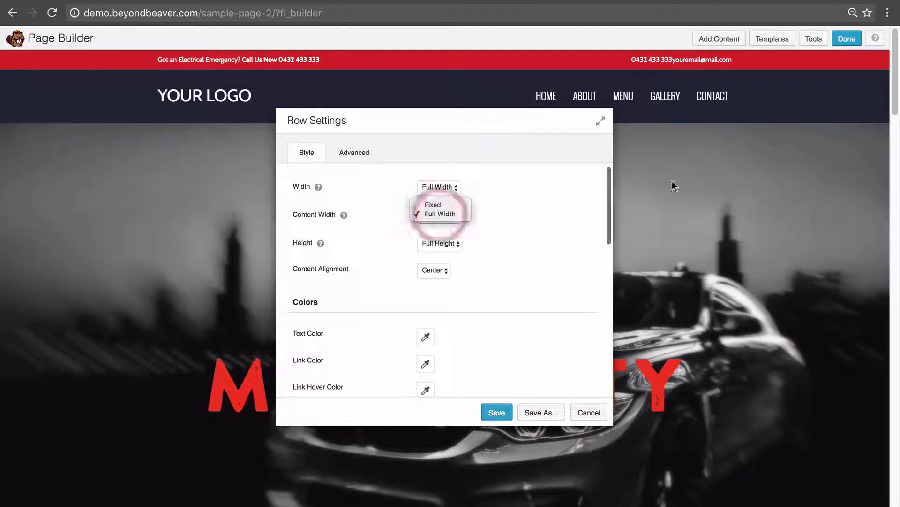
click(514, 222)
click(444, 216)
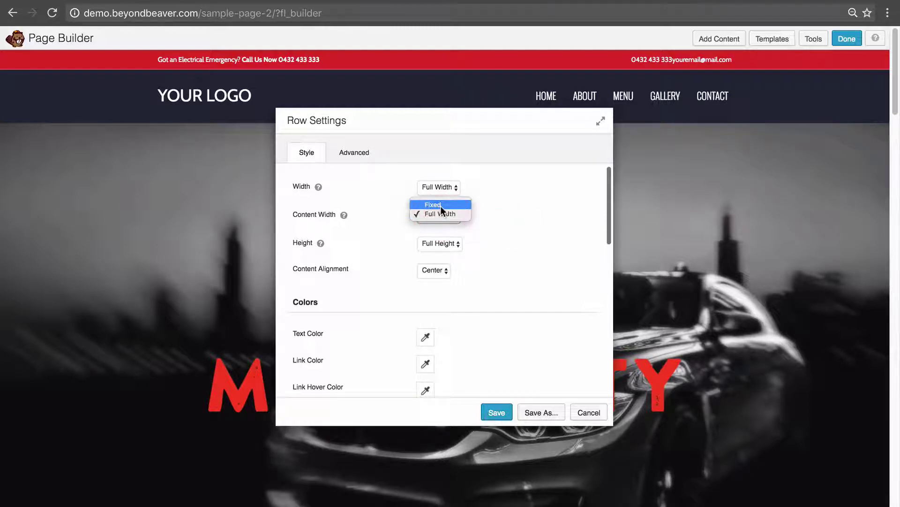
click(489, 204)
drag(445, 125, 686, 146)
mouse_move(559, 208)
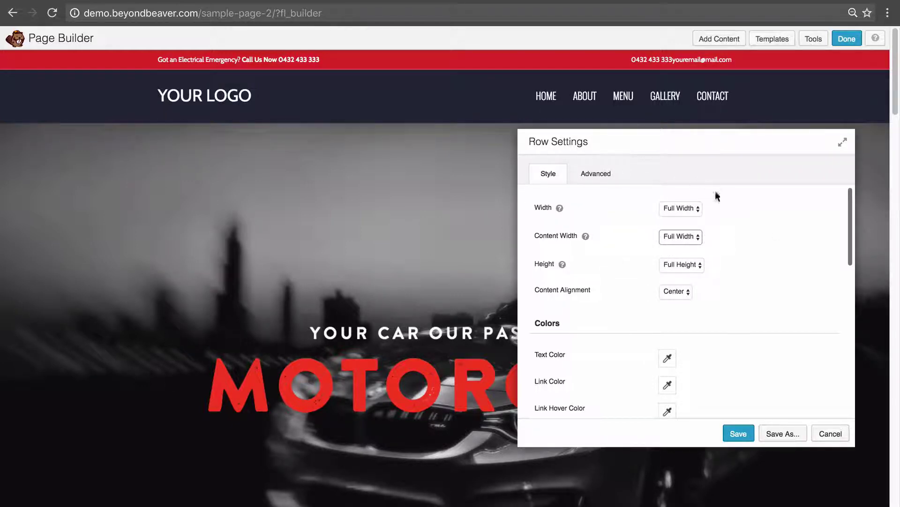
click(681, 237)
click(683, 230)
click(830, 433)
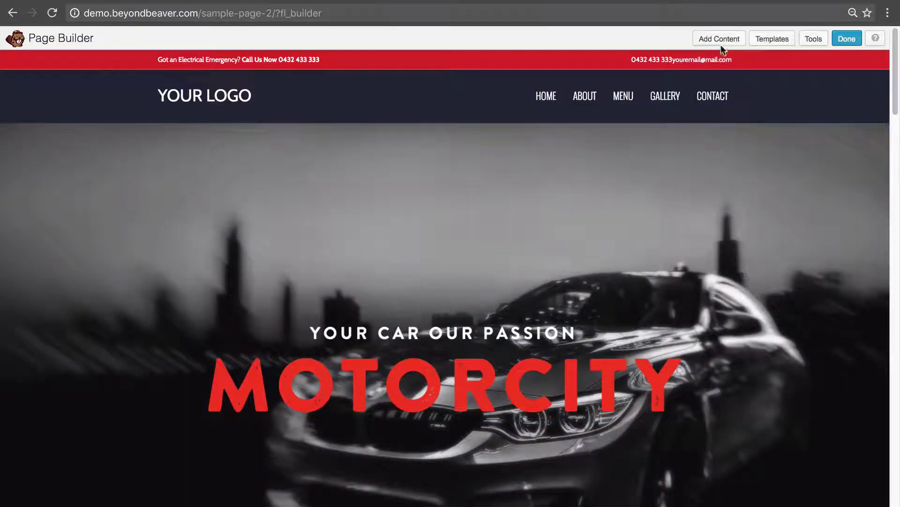
Add a Text Editor module below the MOTORCITY heading, filled with the Lorem Ipsum paragraph ending in "only five centuries".
click(725, 40)
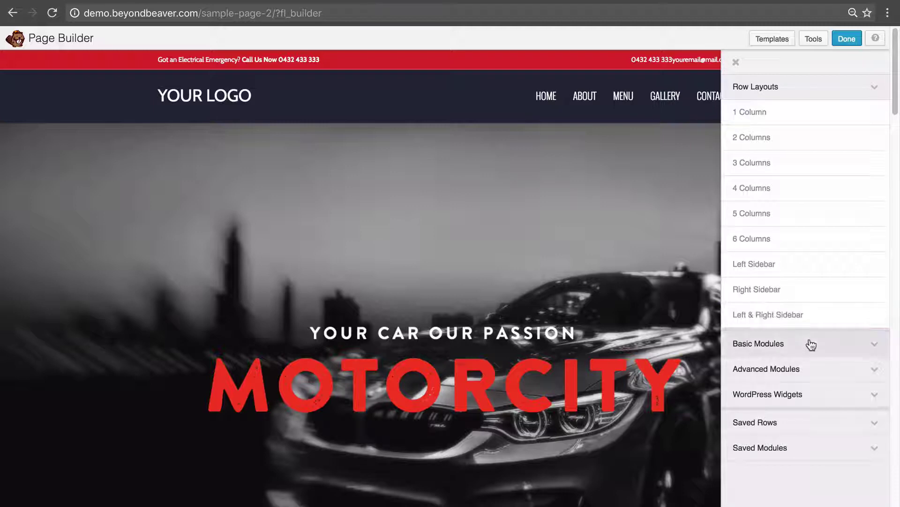
click(810, 344)
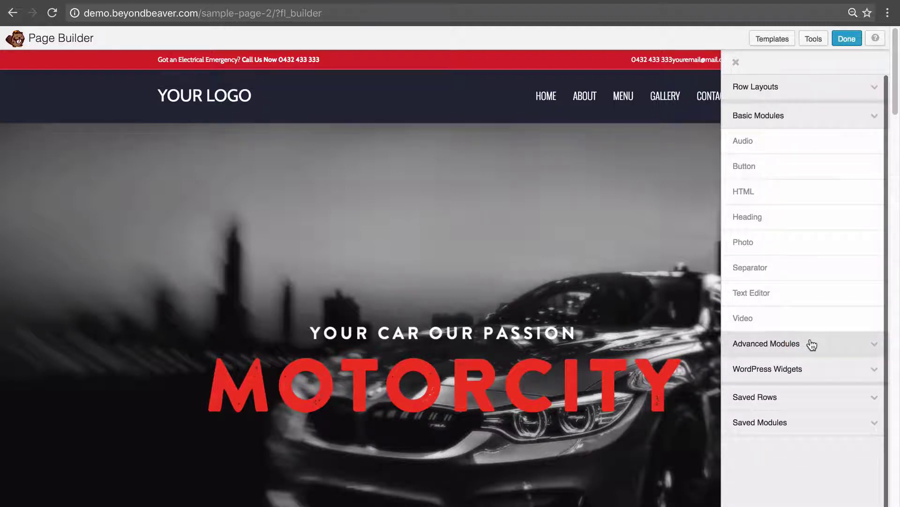
drag(774, 293, 430, 421)
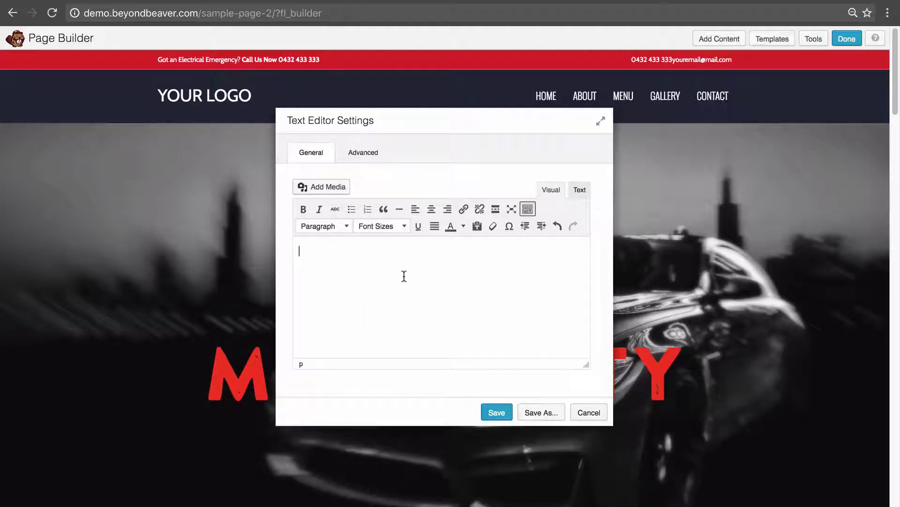
text(Lorem Ipsum is simply dummy text of the printing and typesetting industry. Lorem Ipsum has been the industry's standard dummy text ever since the 1500s, when an unknown printer took a galley of type and scrambled it to make a type specimen book. It has survived not only five centuries)
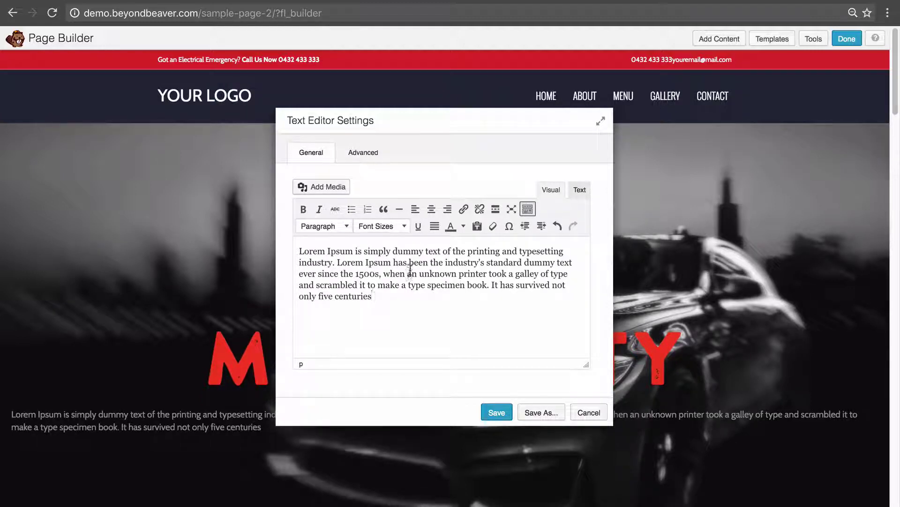
Center the whole Lorem Ipsum paragraph, set its font size to 22px, and save the text module.
key(ctrl+a)
click(431, 209)
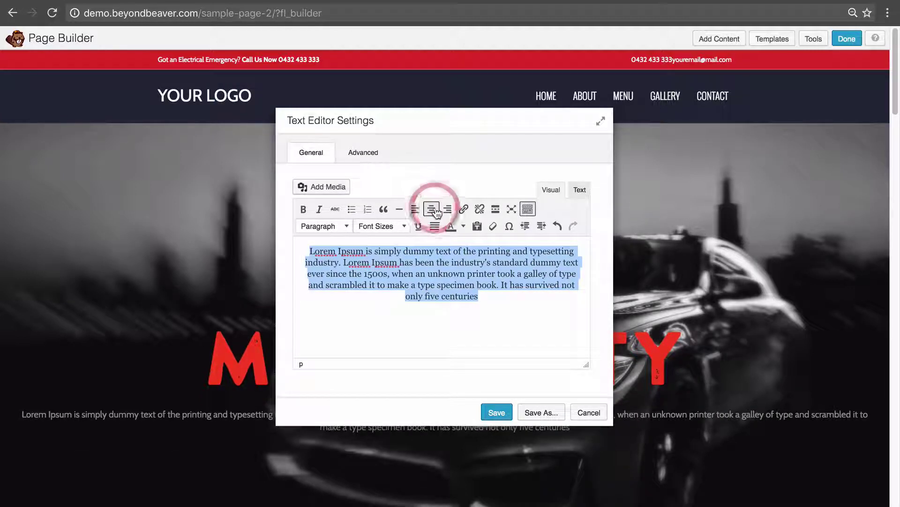
click(381, 226)
click(398, 351)
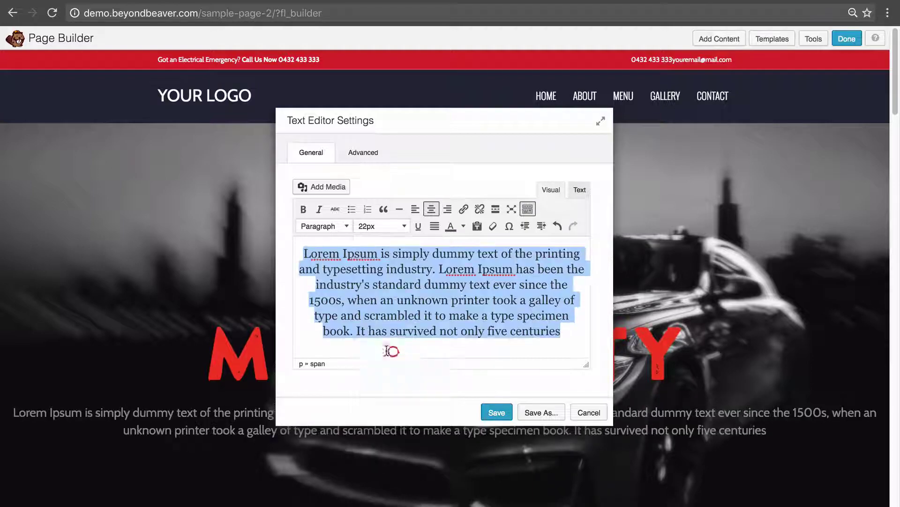
click(495, 413)
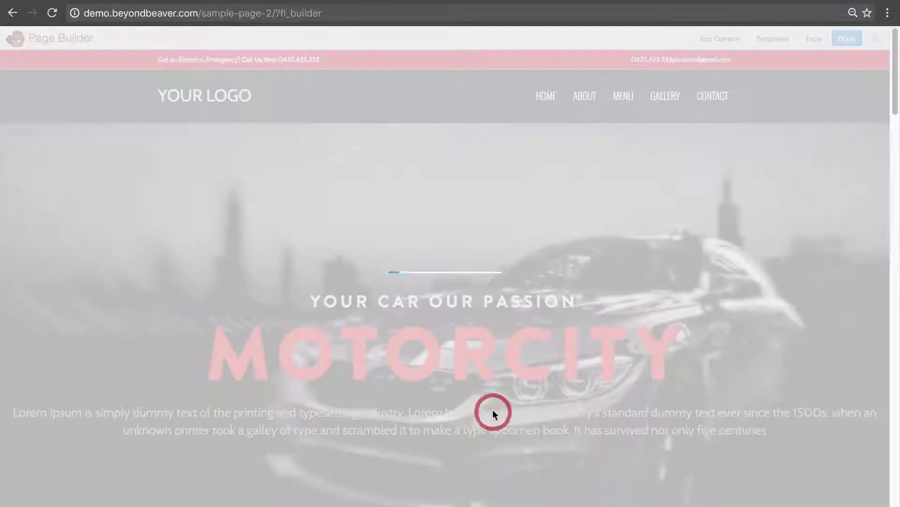
Set the hero row's content width to Fixed and move the settings dialog aside to view the paragraph.
scroll(501, 409, down, 2)
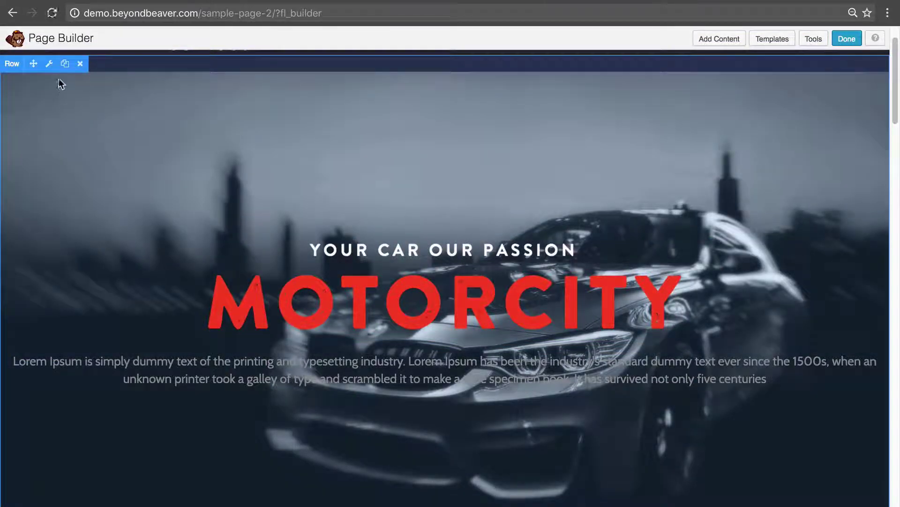
click(49, 64)
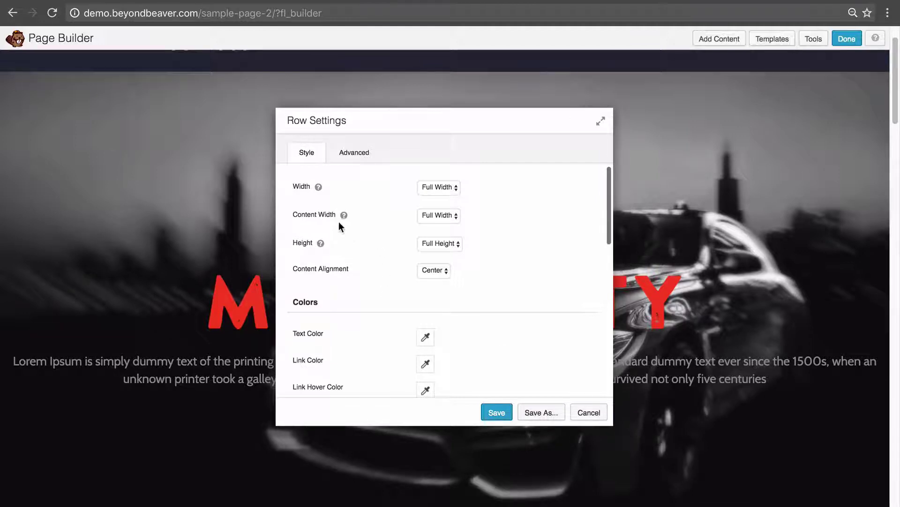
mouse_move(343, 215)
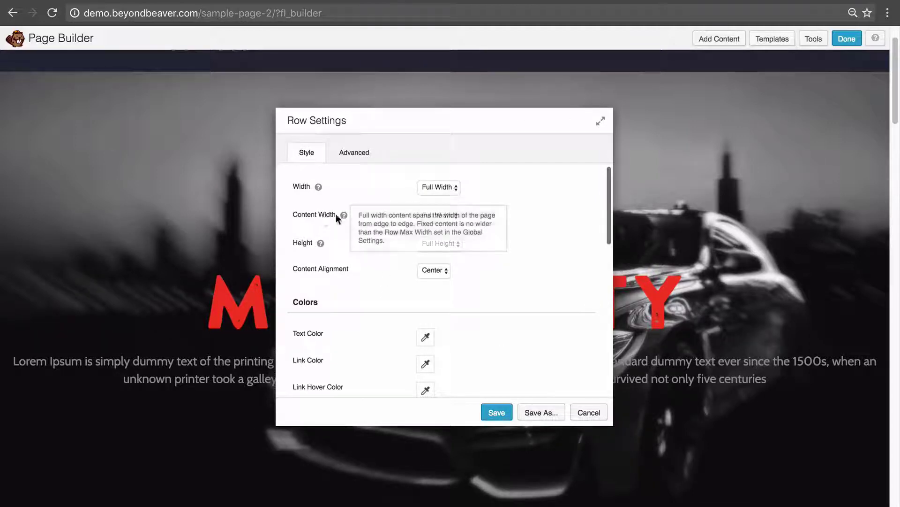
click(440, 217)
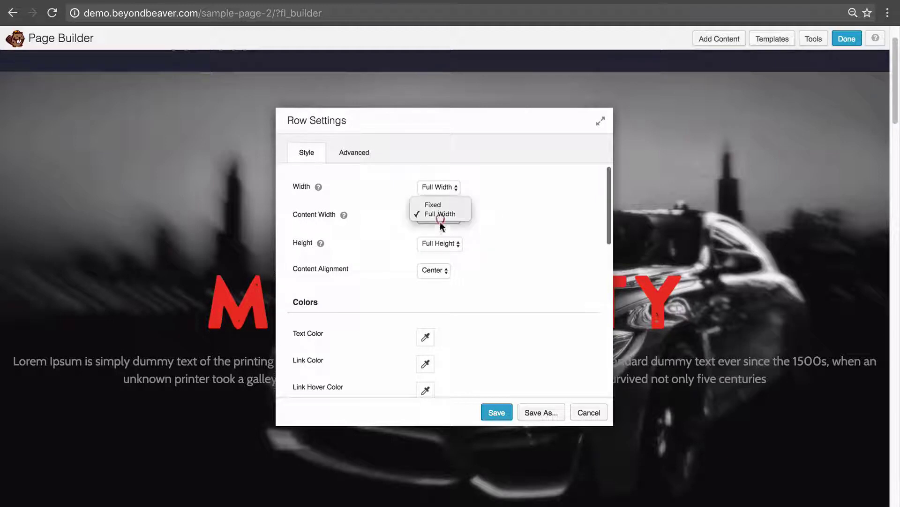
click(432, 204)
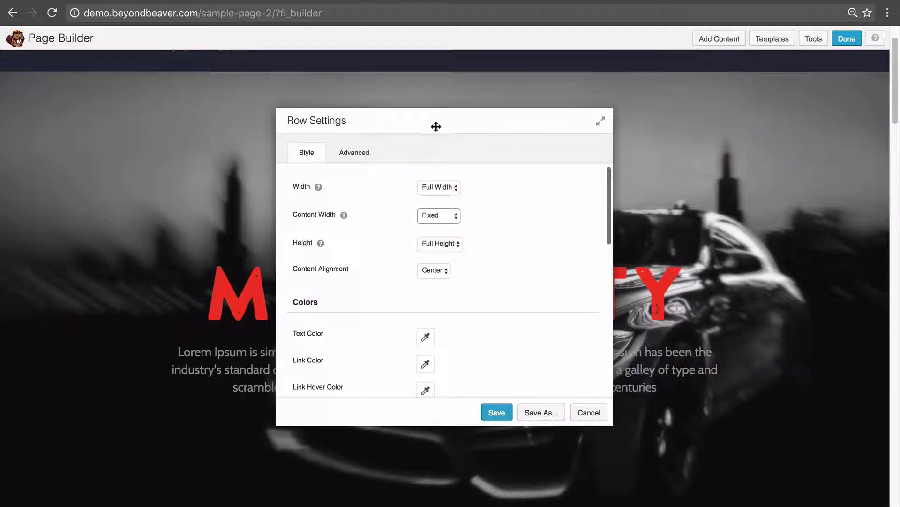
drag(436, 127, 454, 477)
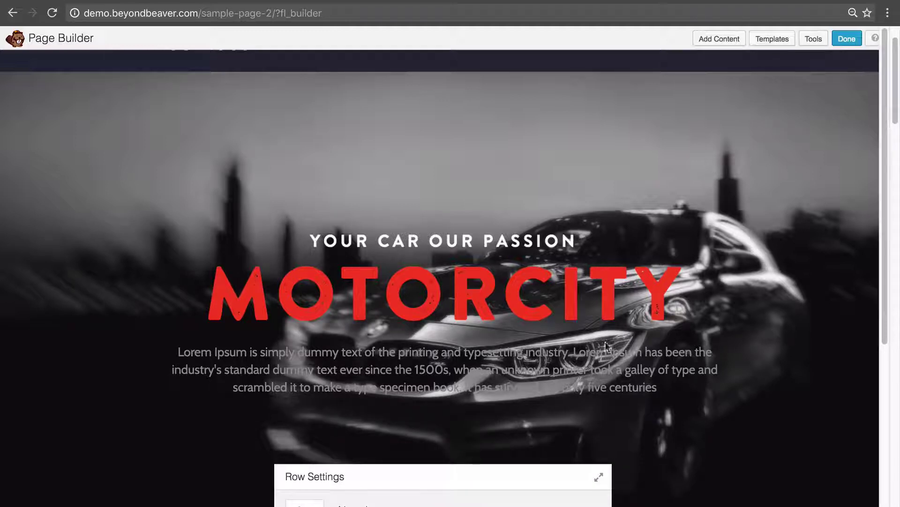
scroll(351, 221, up, 2)
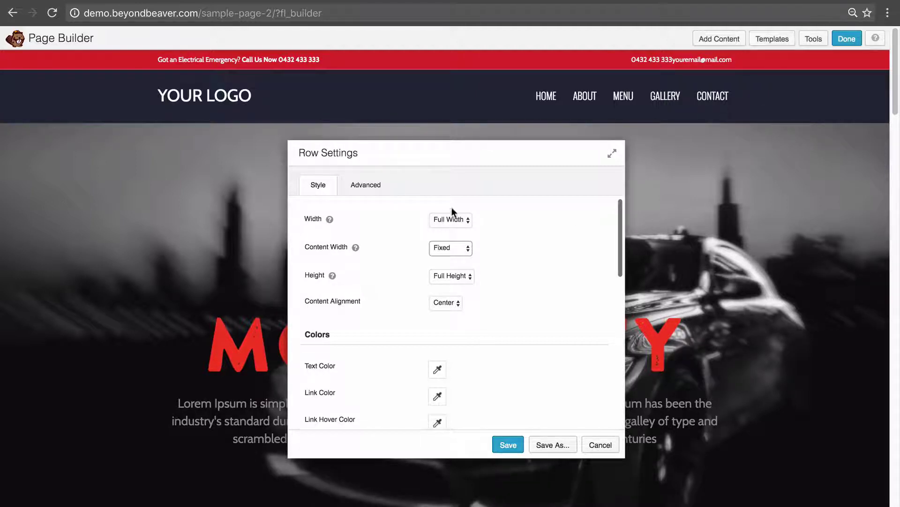
Keep the hero row's content width at Fixed and save the row settings.
click(459, 242)
click(526, 246)
mouse_move(334, 281)
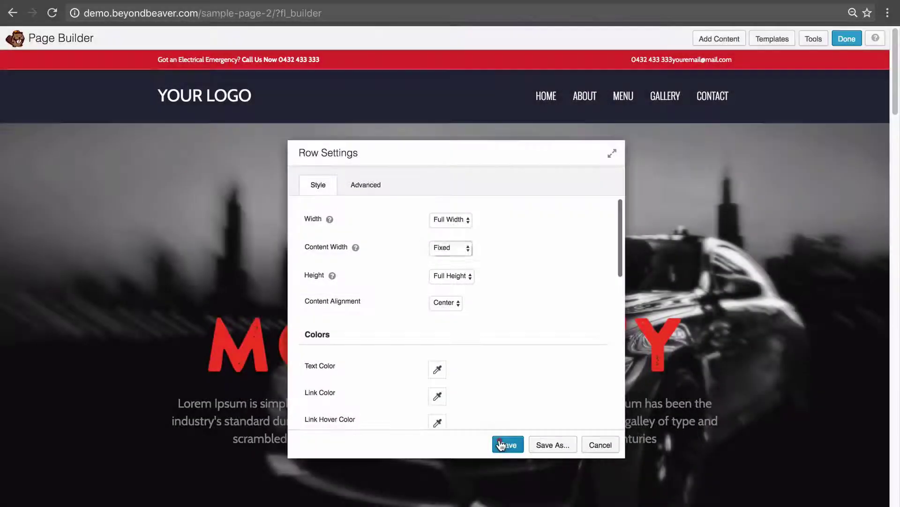
click(501, 445)
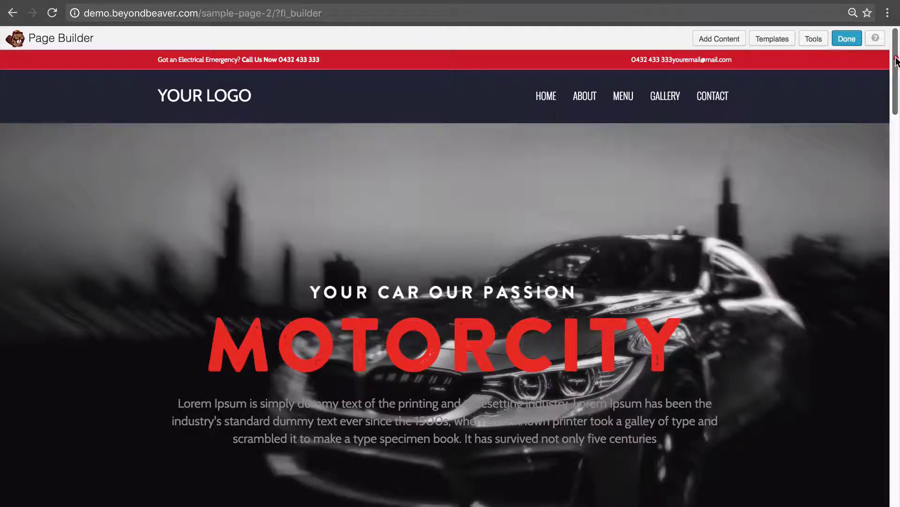
Set the hero row's height to Default, move the settings dialog aside to view the hero section, and save the row.
drag(896, 61, 896, 67)
drag(897, 70, 898, 75)
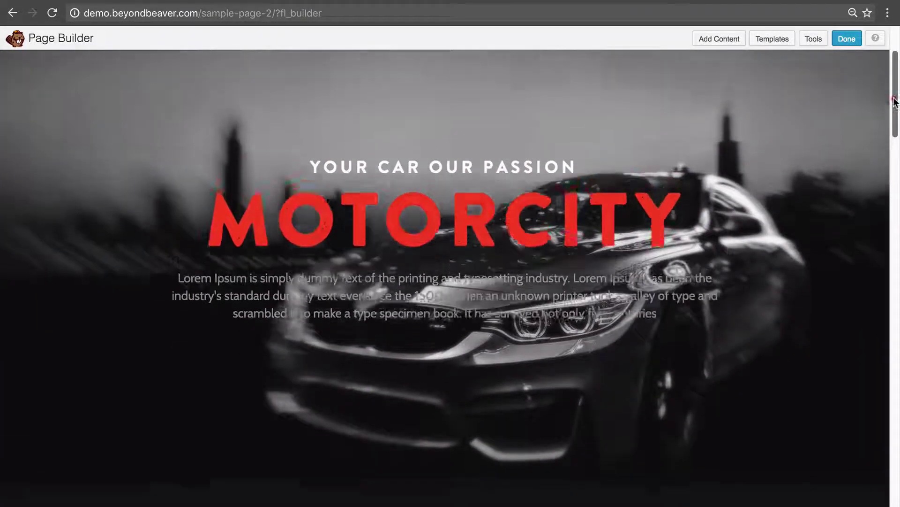
mouse_move(894, 96)
mouse_down()
mouse_move(895, 84)
mouse_move(894, 98)
mouse_up()
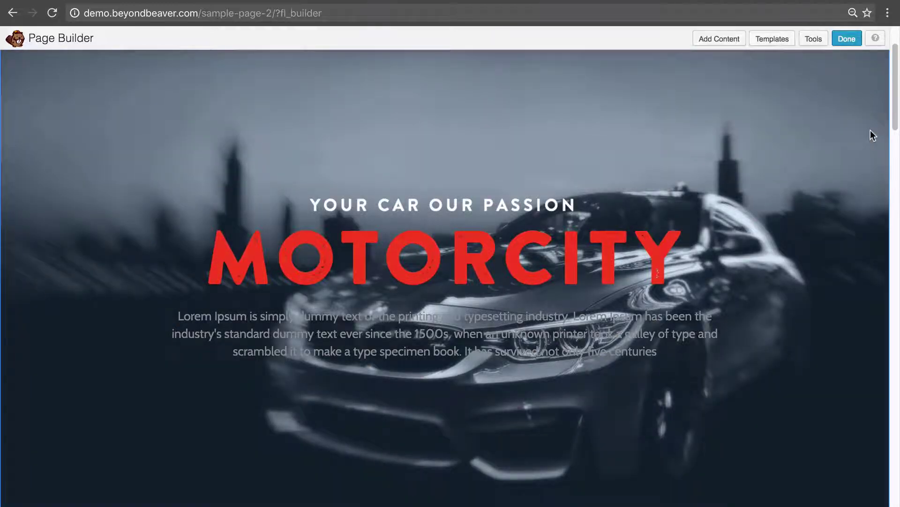
scroll(782, 187, up, 3)
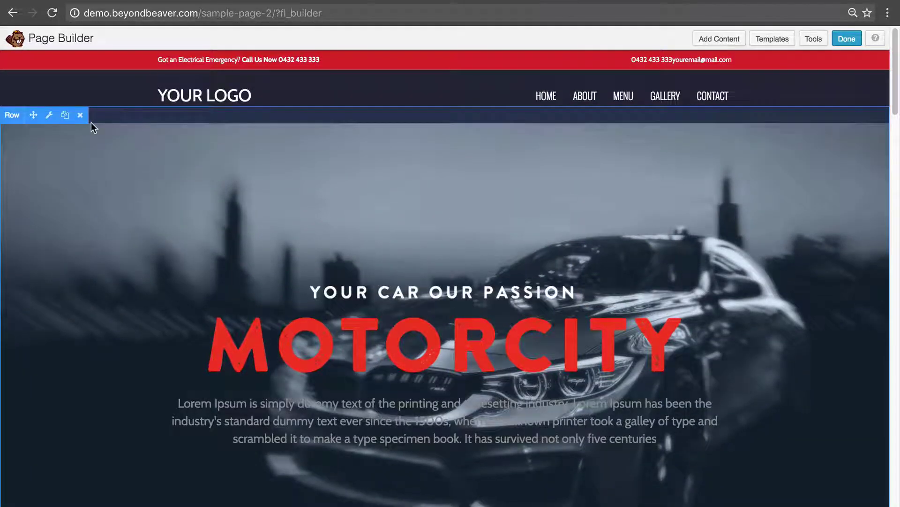
click(49, 115)
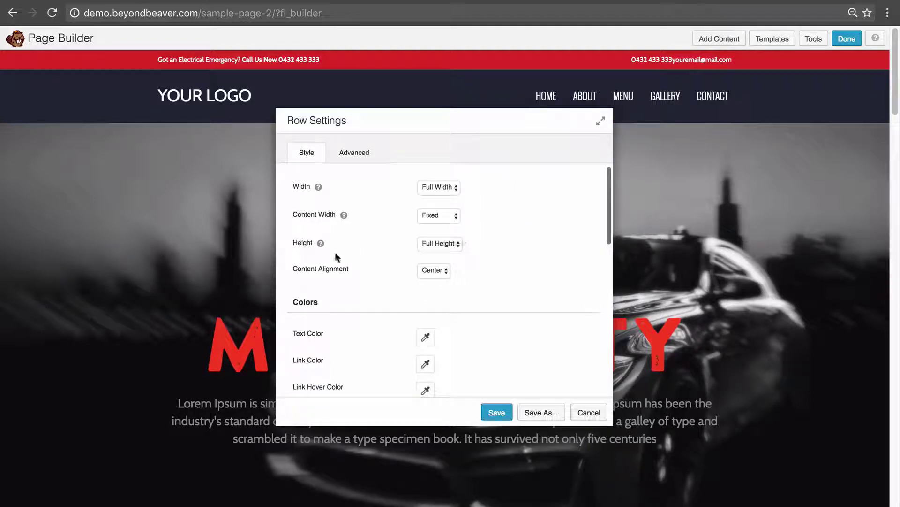
click(440, 243)
click(444, 243)
click(444, 230)
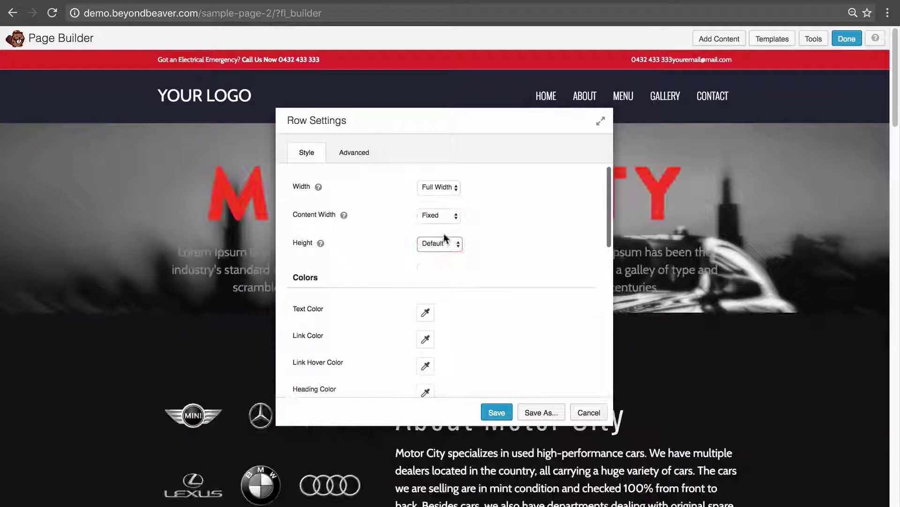
drag(412, 124, 445, 395)
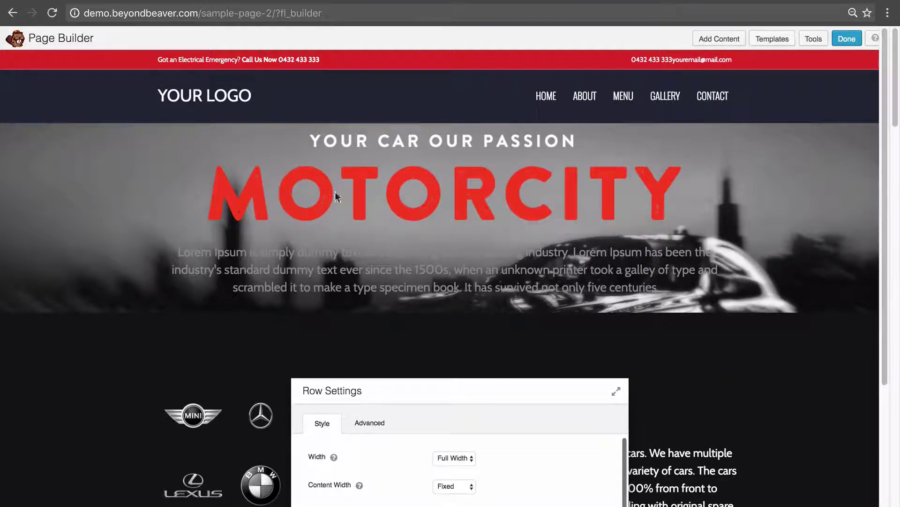
drag(436, 404, 438, 134)
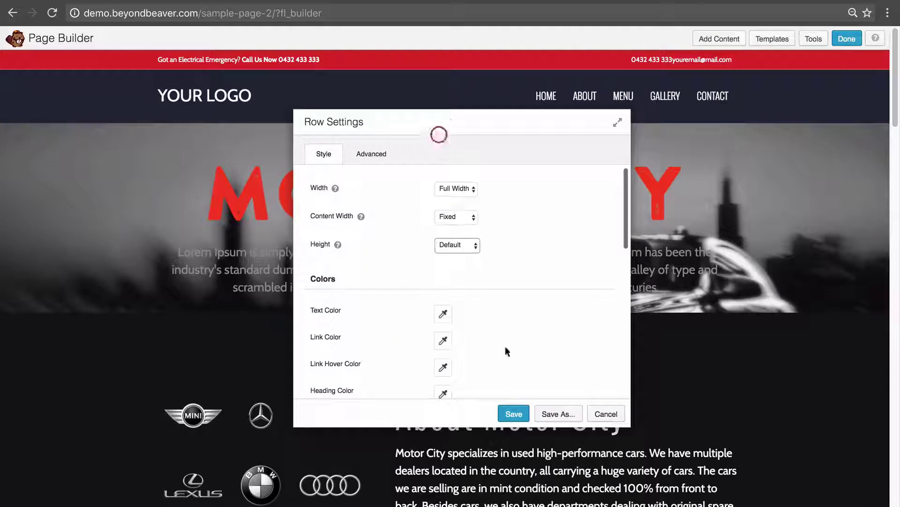
click(507, 421)
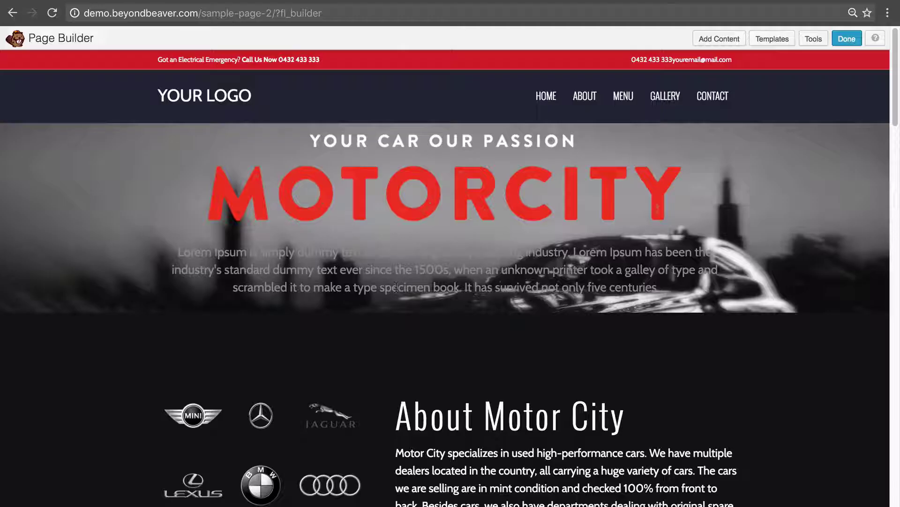
Duplicate the Lorem Ipsum text module twice in the hero row.
mouse_move(288, 261)
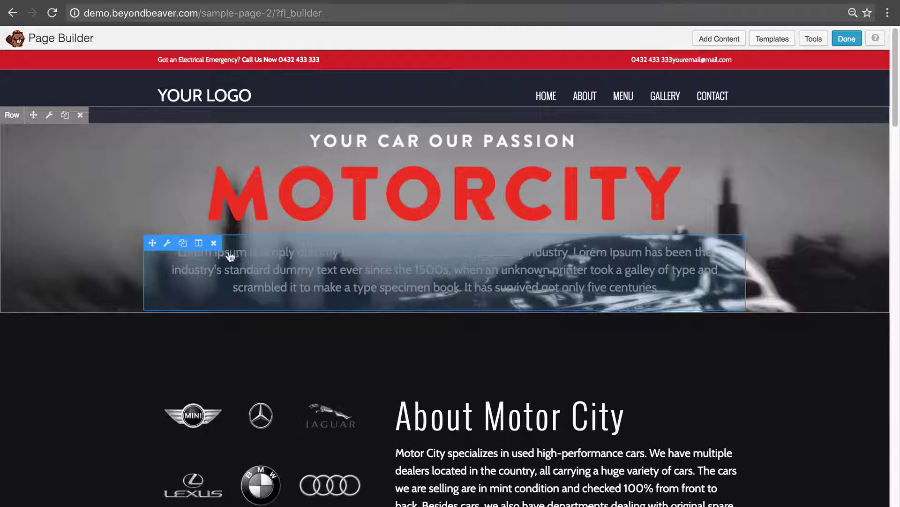
click(183, 243)
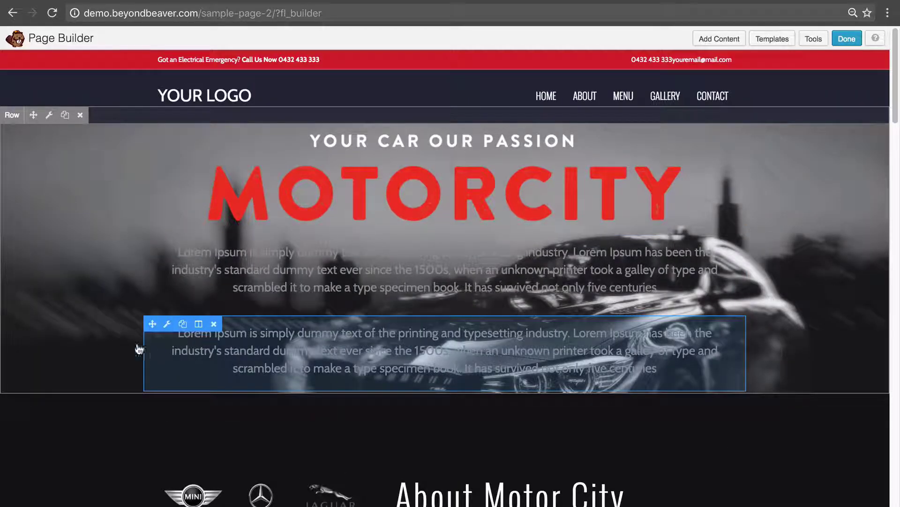
click(181, 321)
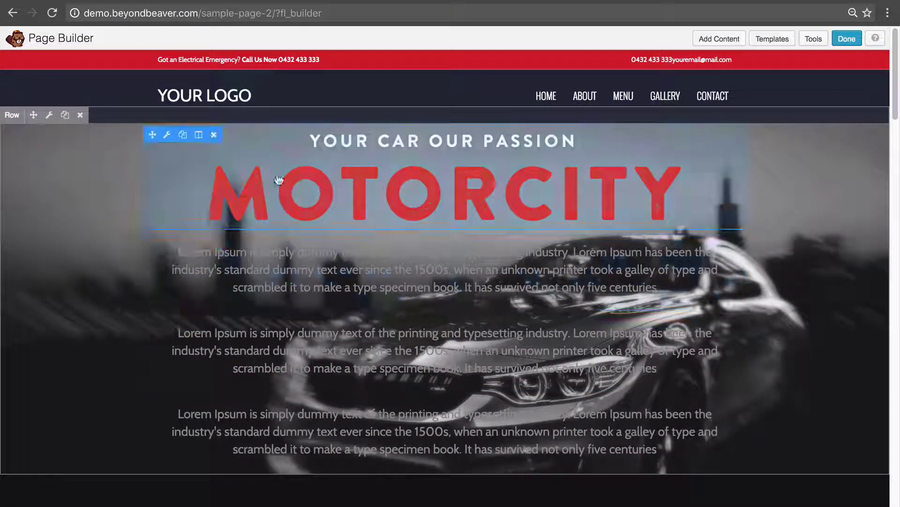
Set the hero row's height to Full Height and save the row settings.
click(48, 115)
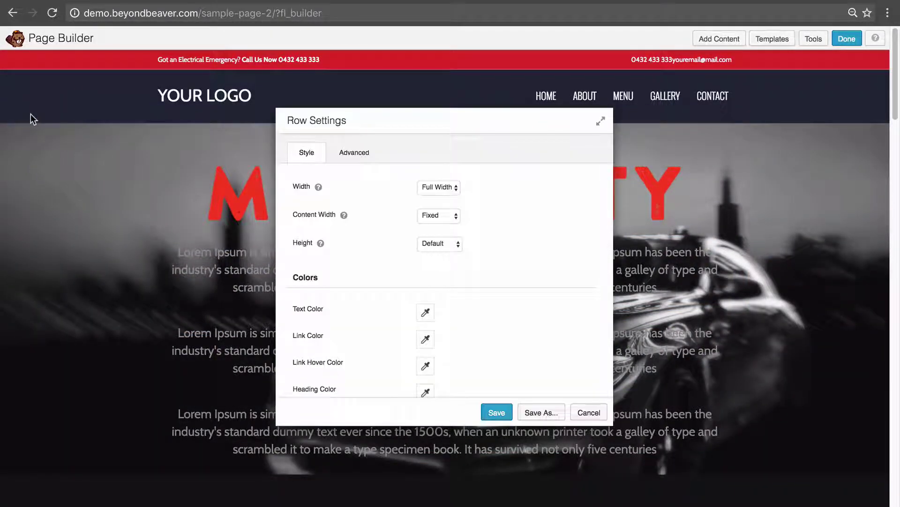
click(439, 242)
click(447, 255)
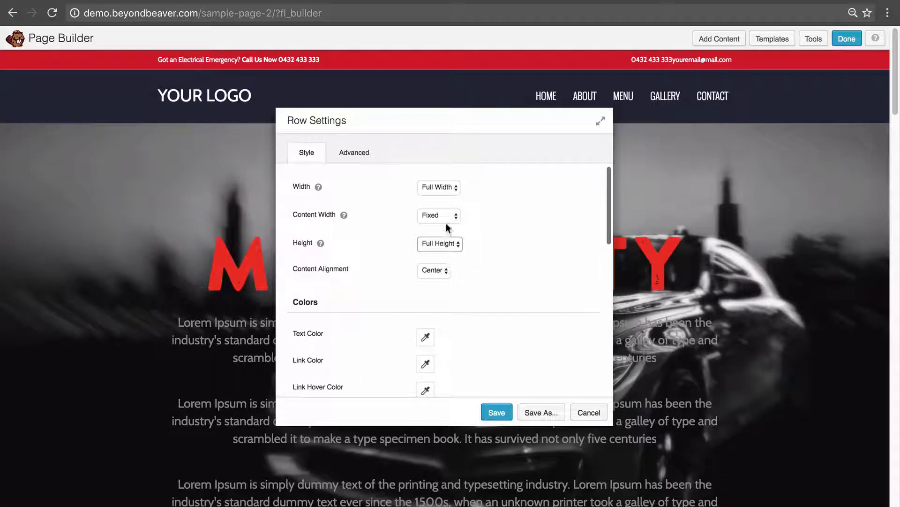
drag(426, 128, 577, 127)
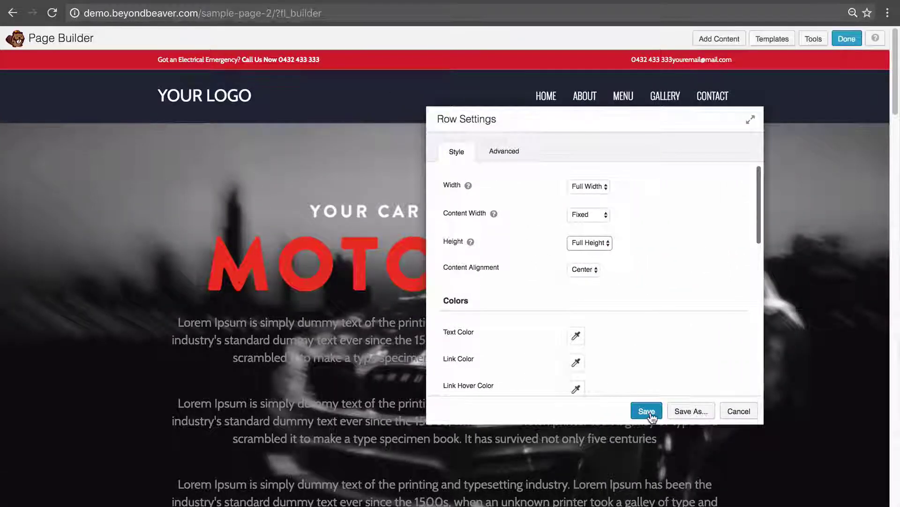
click(647, 411)
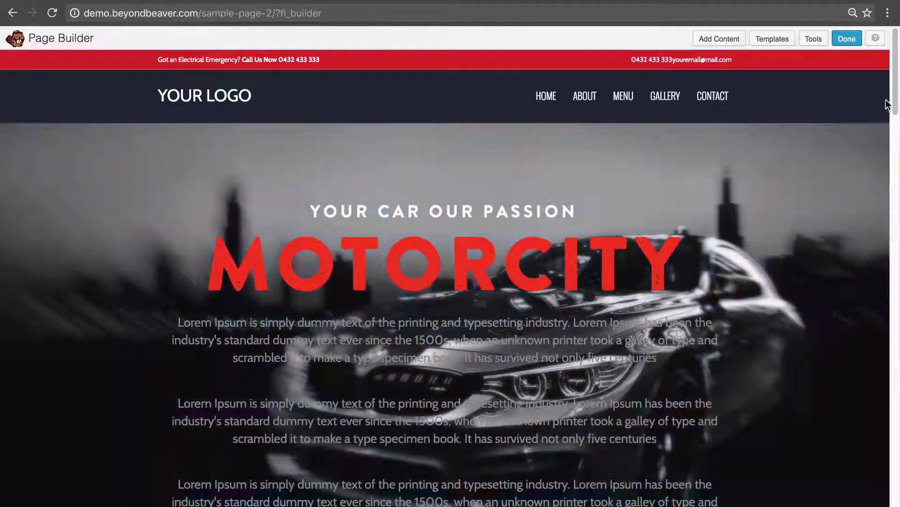
Delete the two duplicated Lorem Ipsum modules, keeping only the first paragraph below the MOTORCITY heading.
drag(896, 55, 896, 70)
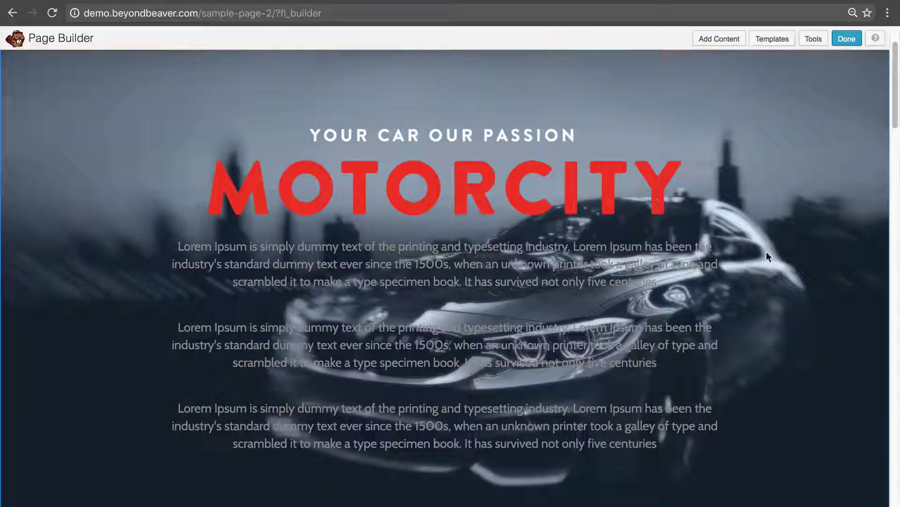
mouse_move(198, 139)
mouse_move(203, 426)
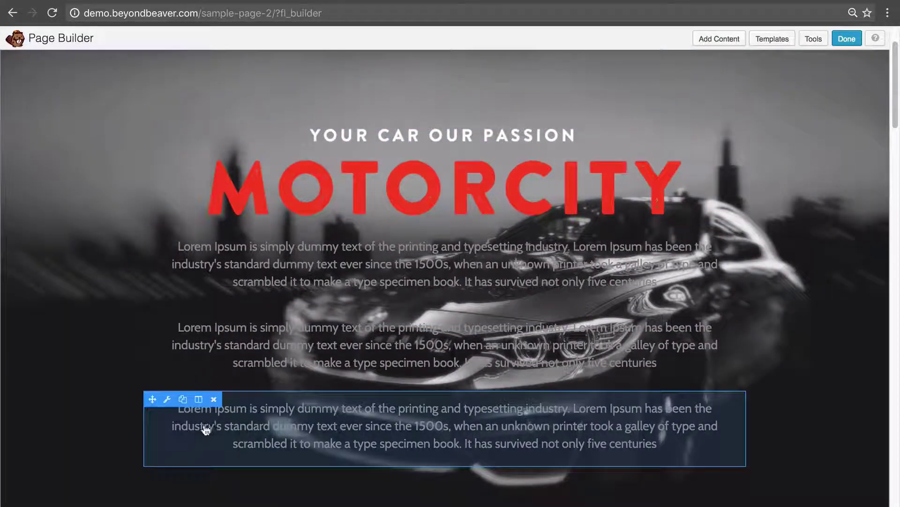
click(214, 399)
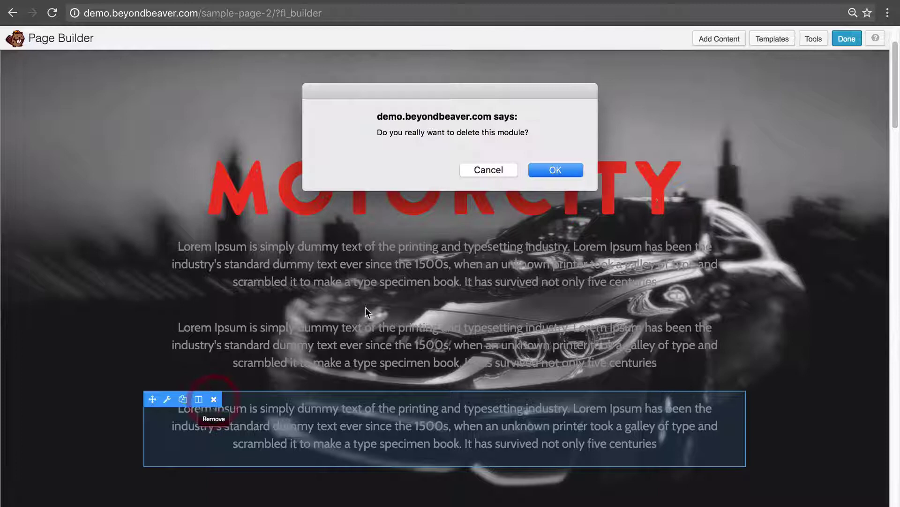
click(566, 167)
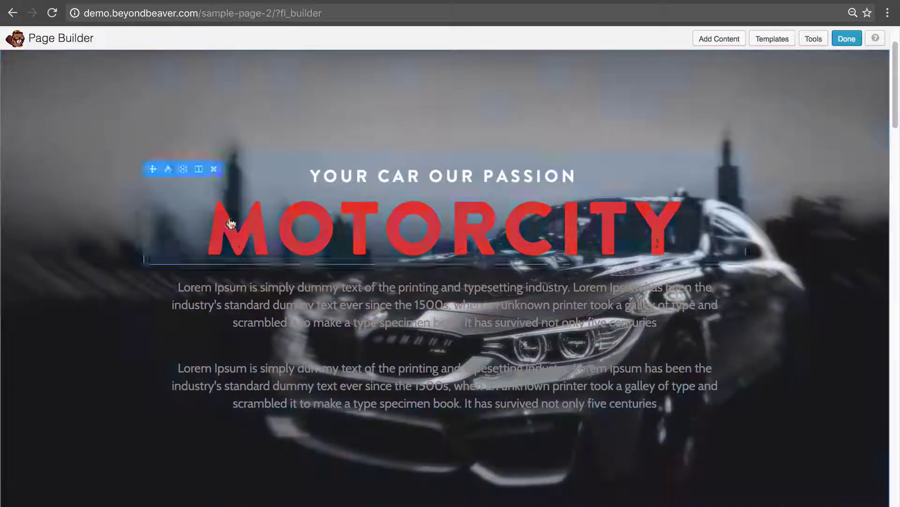
click(214, 358)
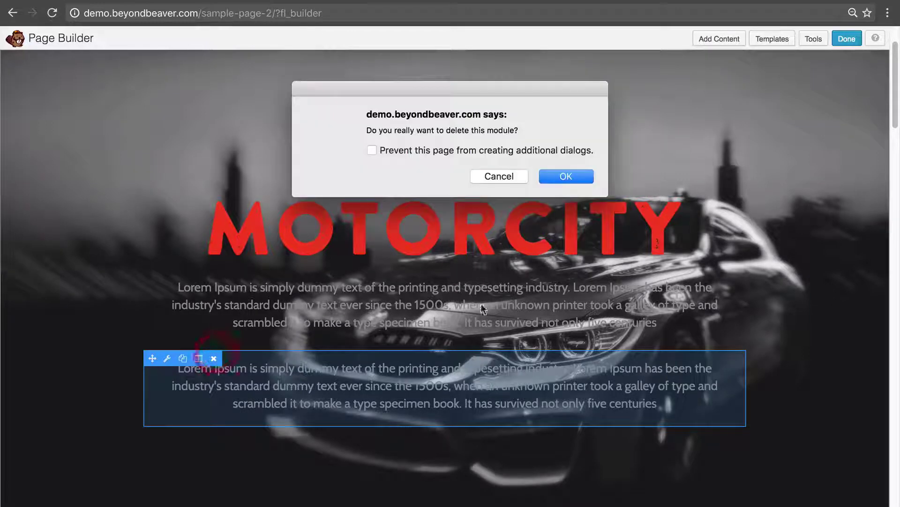
click(565, 177)
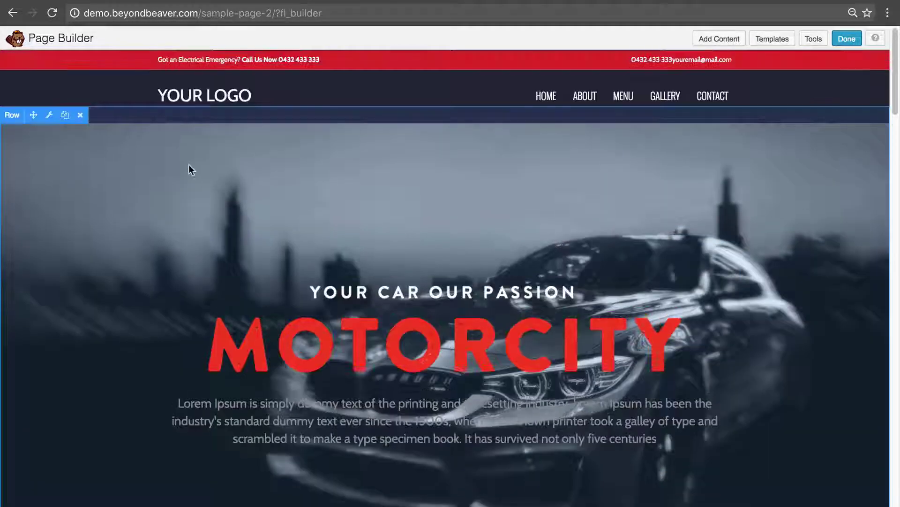
Compare the Default and Full Height options for the hero row's height, ending on Full Height.
click(49, 115)
click(443, 246)
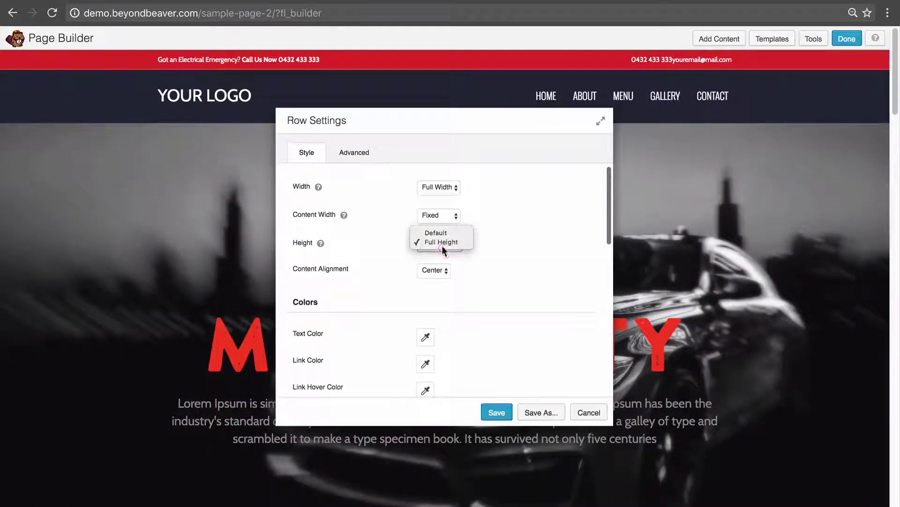
click(441, 230)
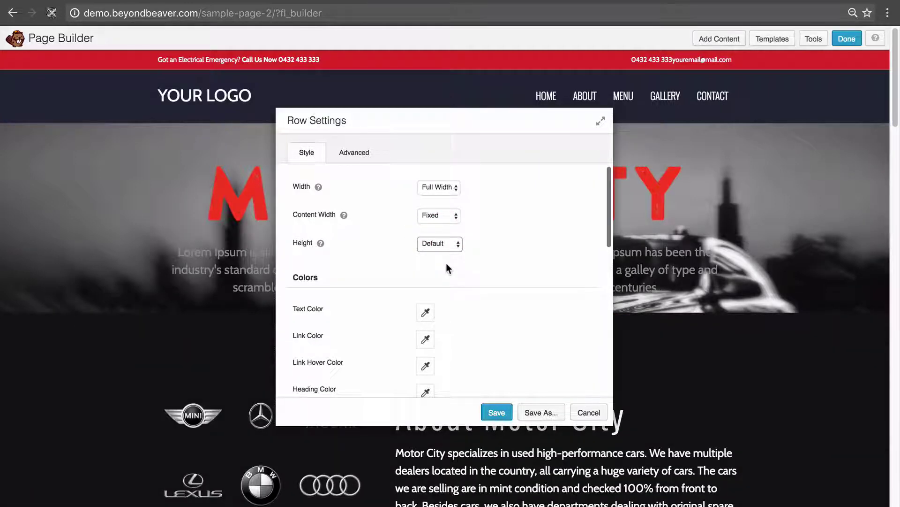
click(429, 243)
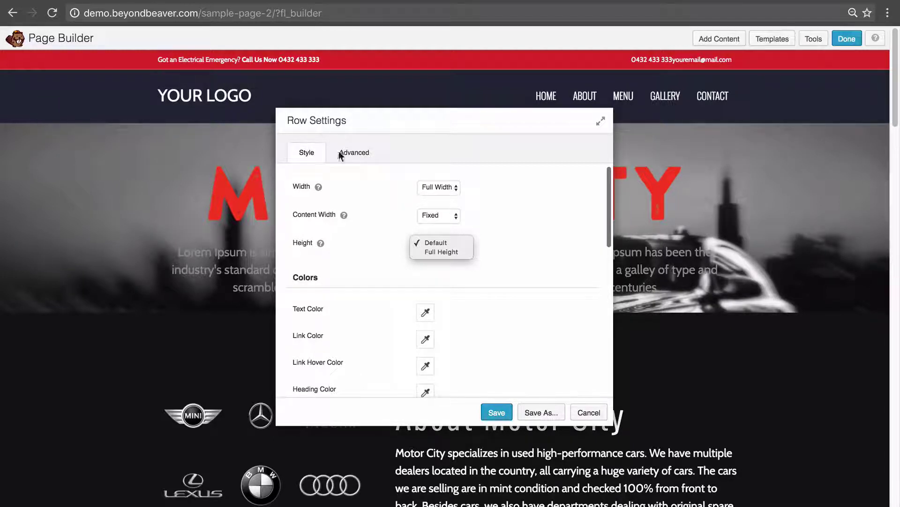
click(441, 252)
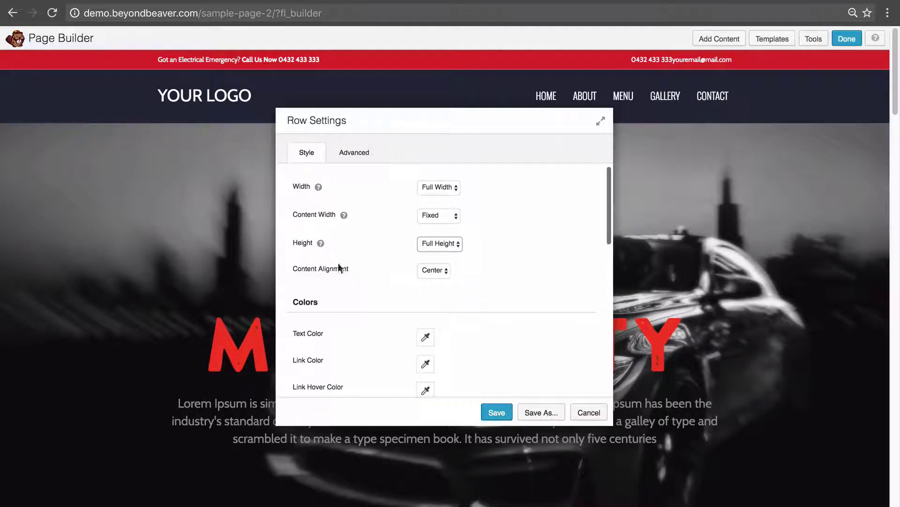
click(423, 244)
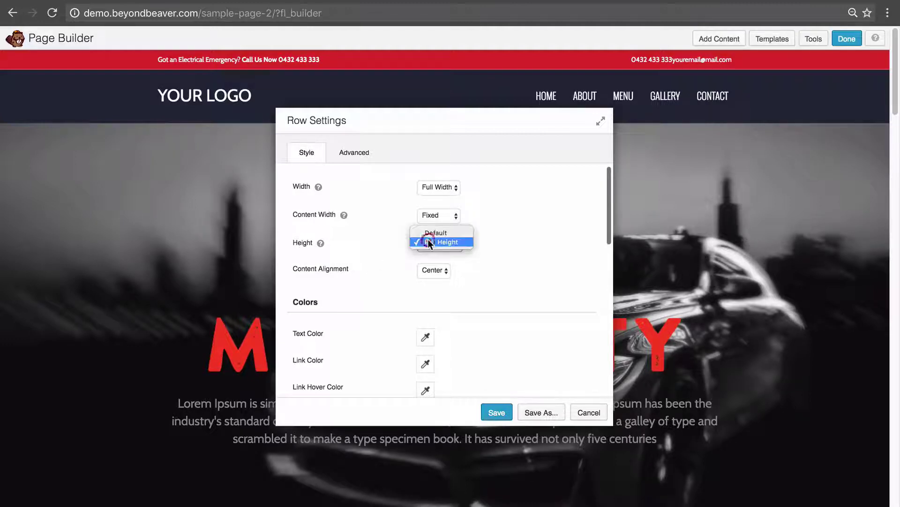
click(430, 231)
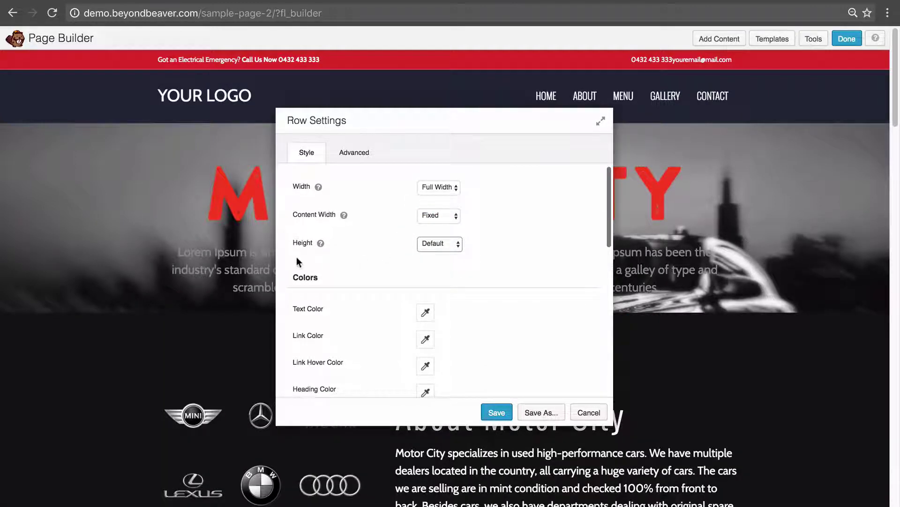
click(425, 243)
click(433, 251)
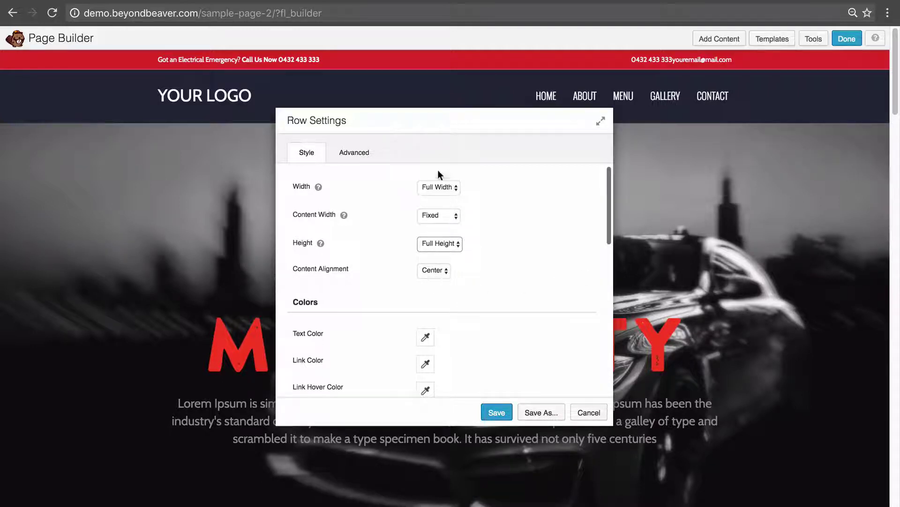
Set the hero row's content alignment to Top, with the settings dialog moved clear of the heading, and save the row.
drag(434, 127, 666, 155)
scroll(417, 391, down, 3)
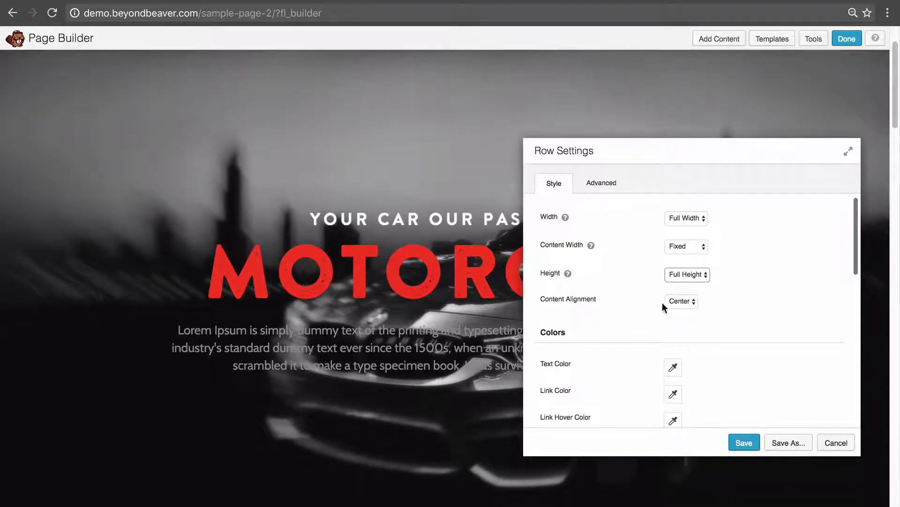
click(675, 303)
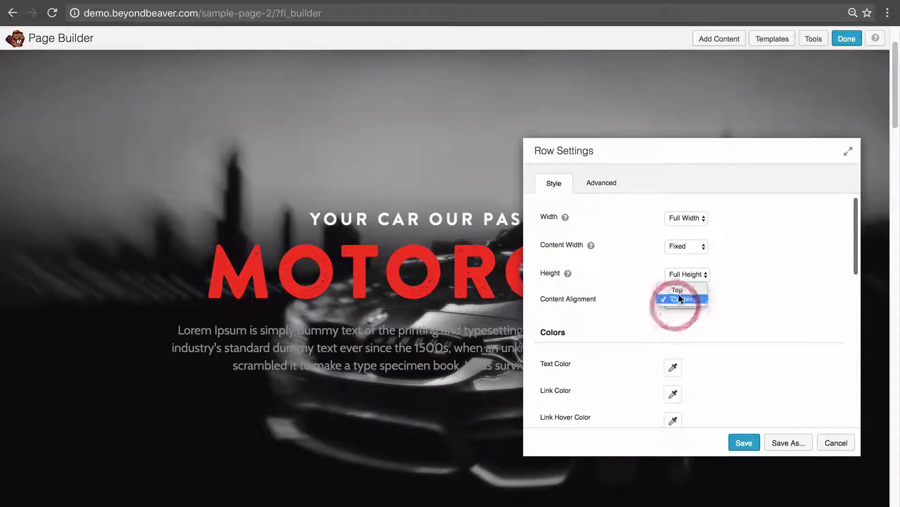
click(678, 289)
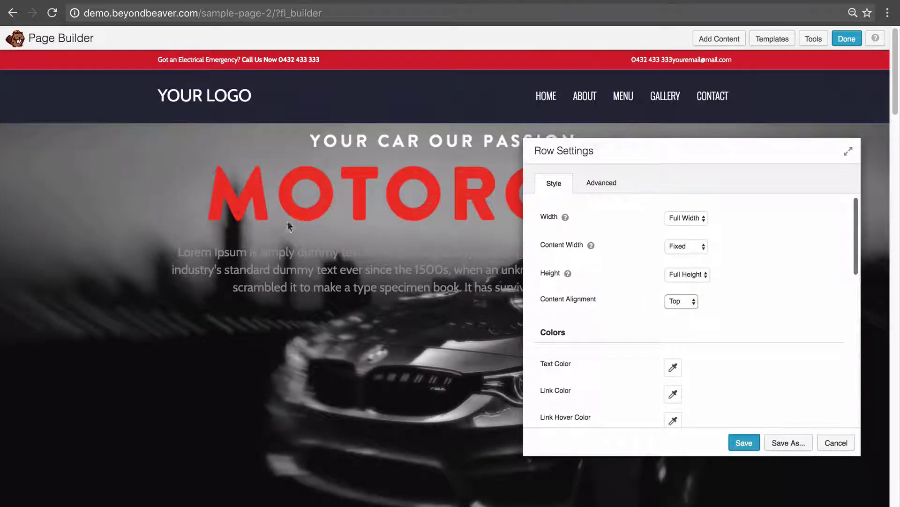
scroll(320, 365, down, 3)
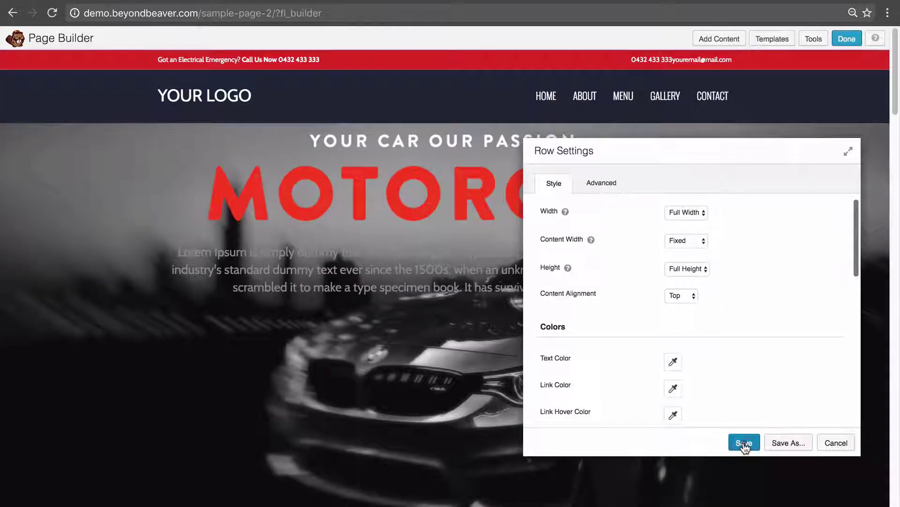
click(744, 442)
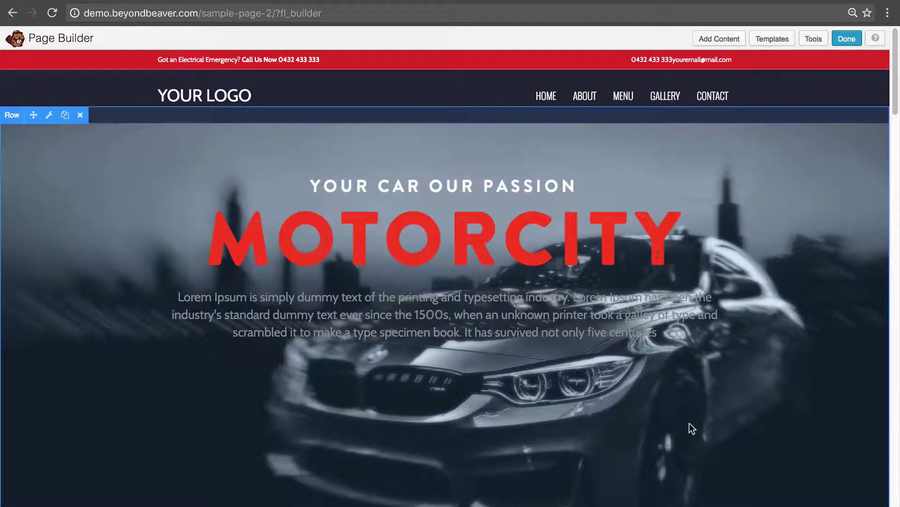
Reload the page and look over the top-aligned hero section.
key(super+r)
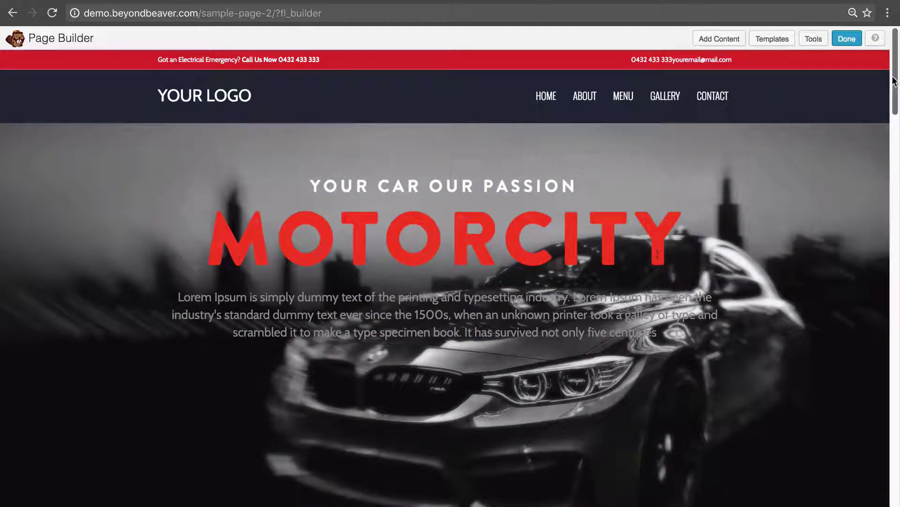
drag(895, 81, 897, 93)
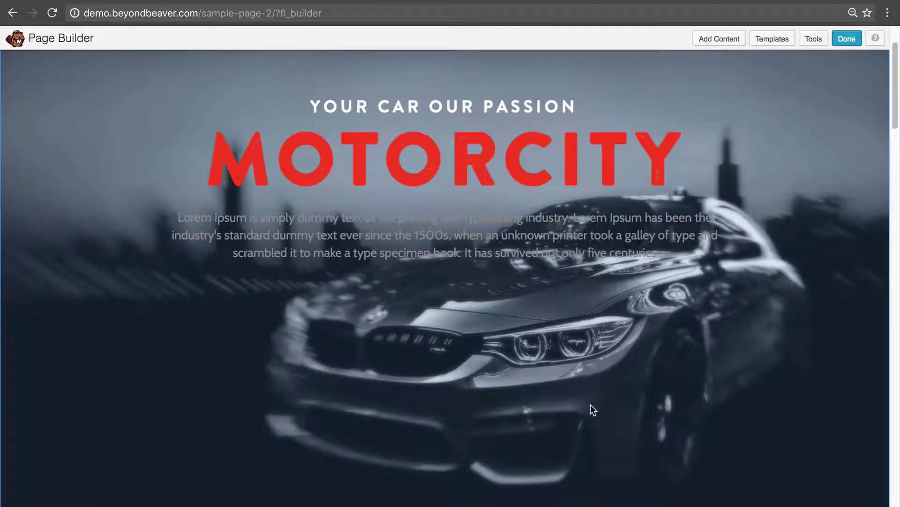
scroll(590, 404, up, 3)
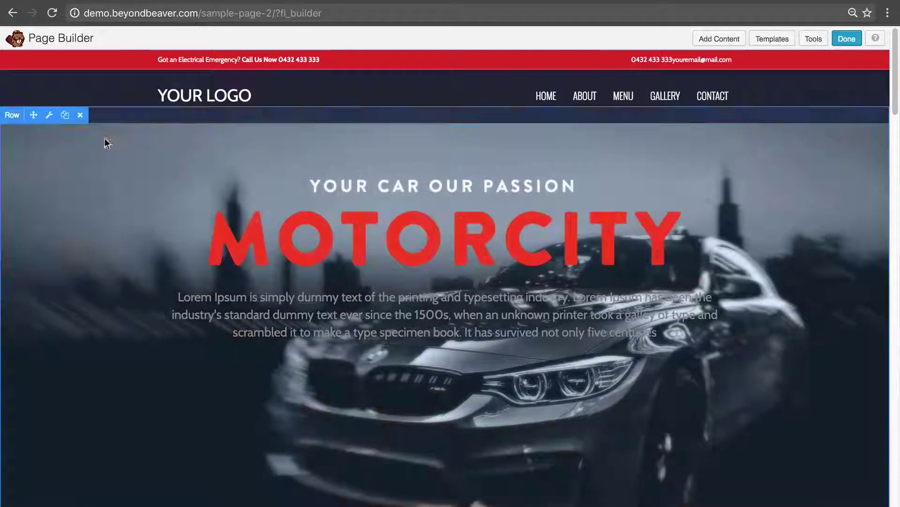
Review the hero row's Width help text and Colors options in the row settings, then close them without saving.
click(49, 115)
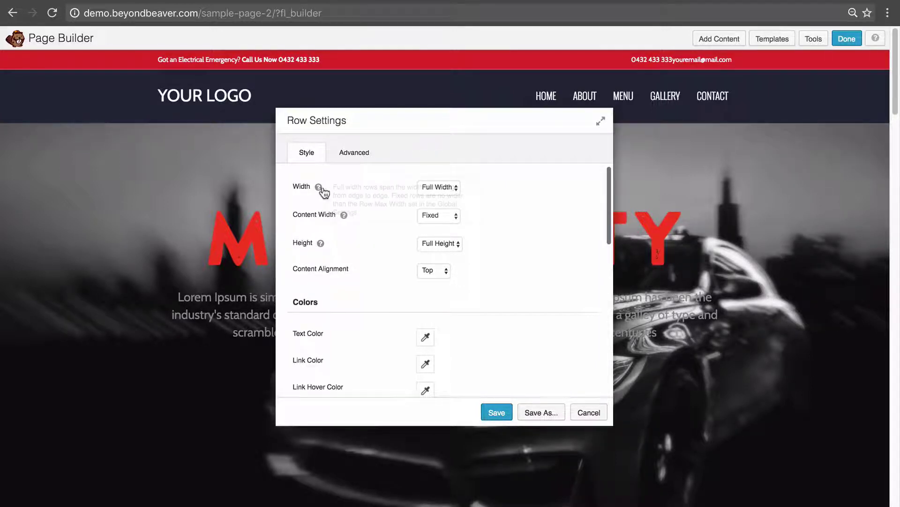
mouse_move(318, 188)
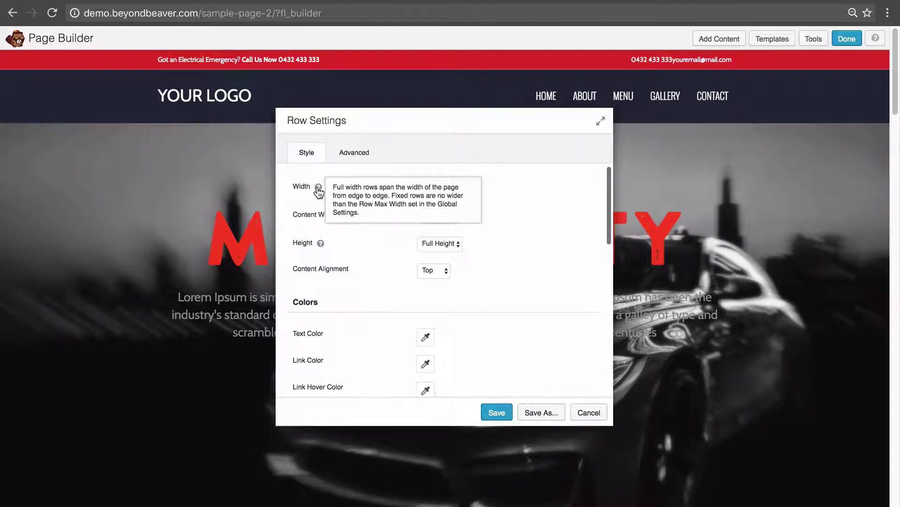
drag(608, 176, 609, 195)
drag(609, 203, 610, 211)
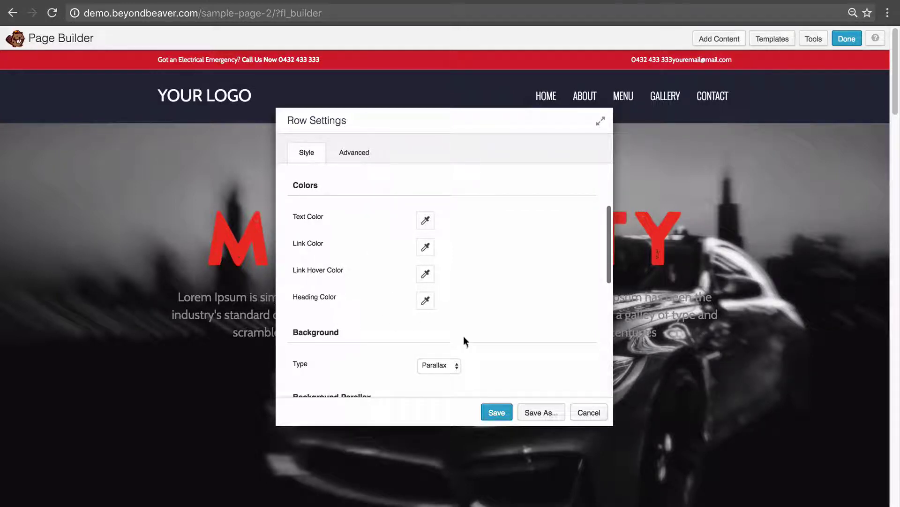
click(602, 412)
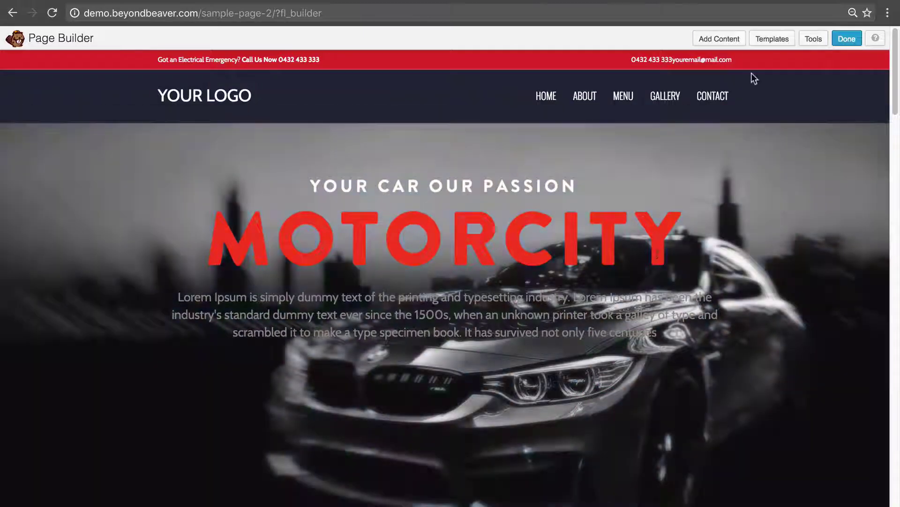
Add a Heading module between the MOTORCITY heading and the Lorem Ipsum paragraph, with the text "This is my Page Title".
click(722, 41)
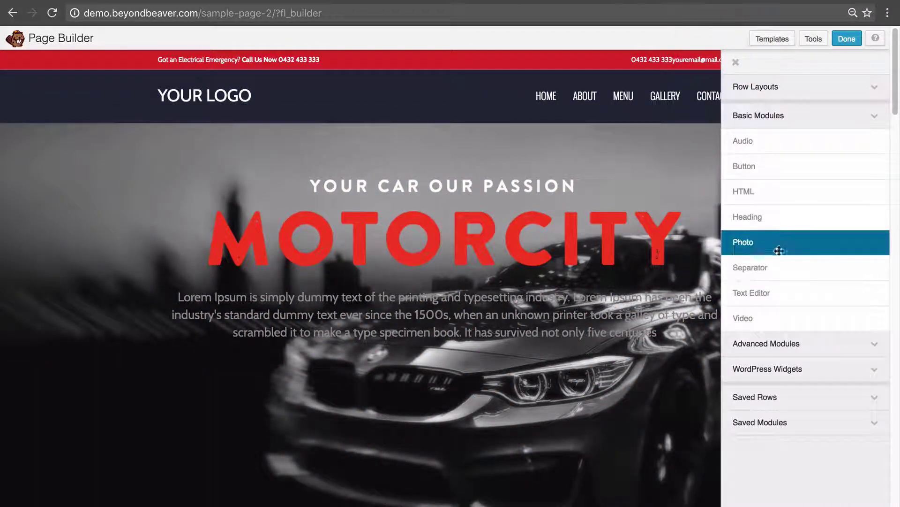
drag(783, 219, 450, 297)
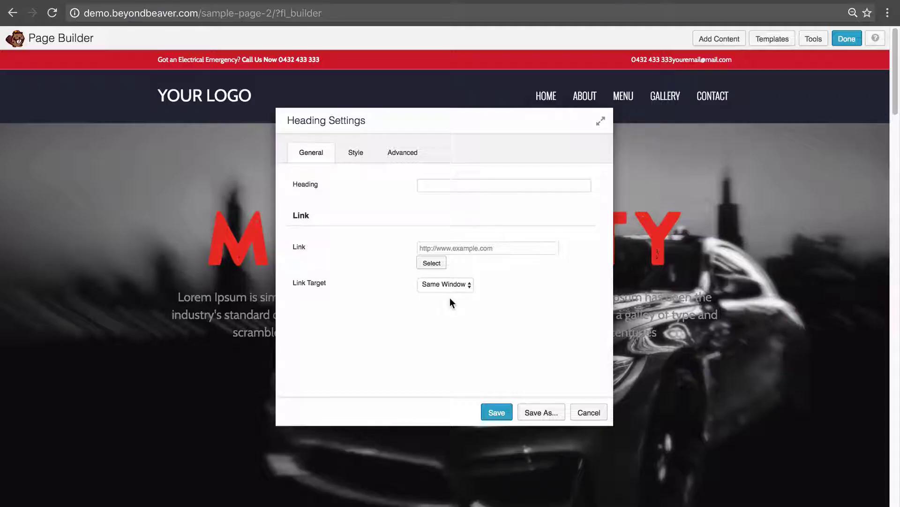
text(This is my page)
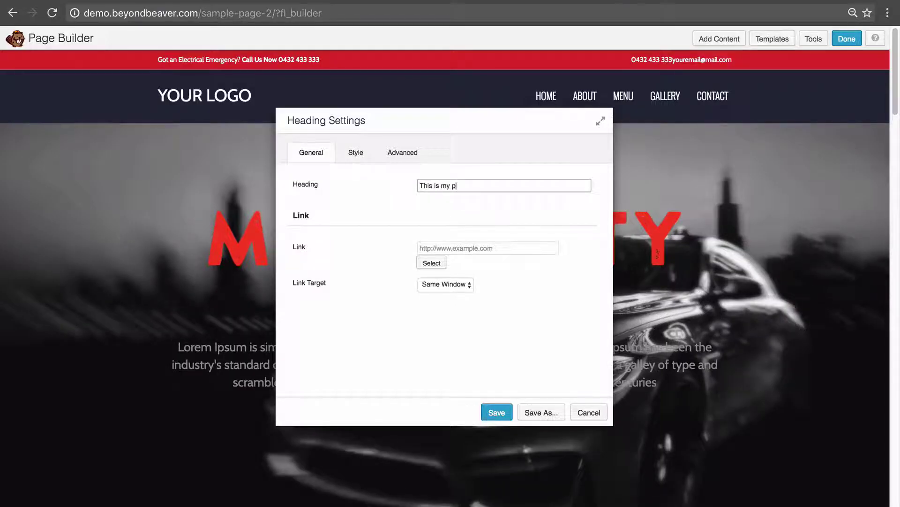
key(BackSpace)
key(BackSpace)
key(BackSpace)
key(BackSpace)
text(Page Title)
click(389, 286)
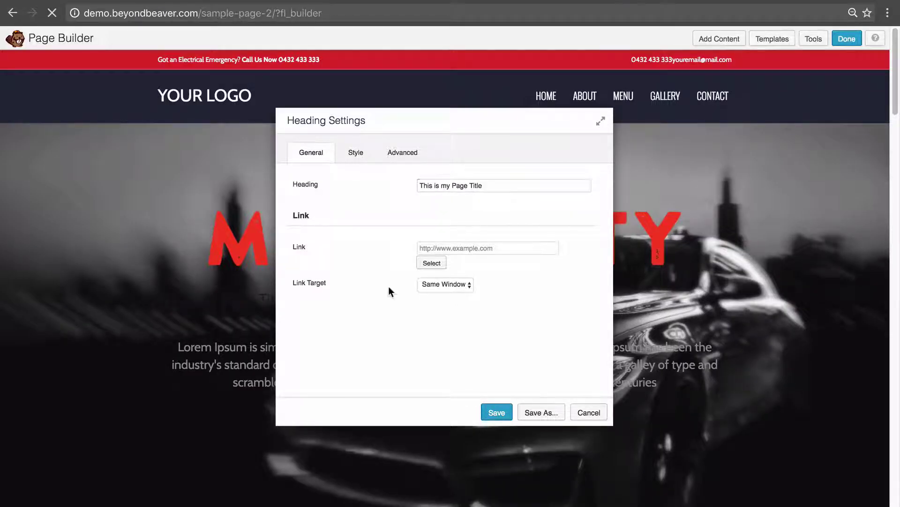
Set the new heading's alignment to Center and its HTML tag to h2, and save the module.
click(357, 152)
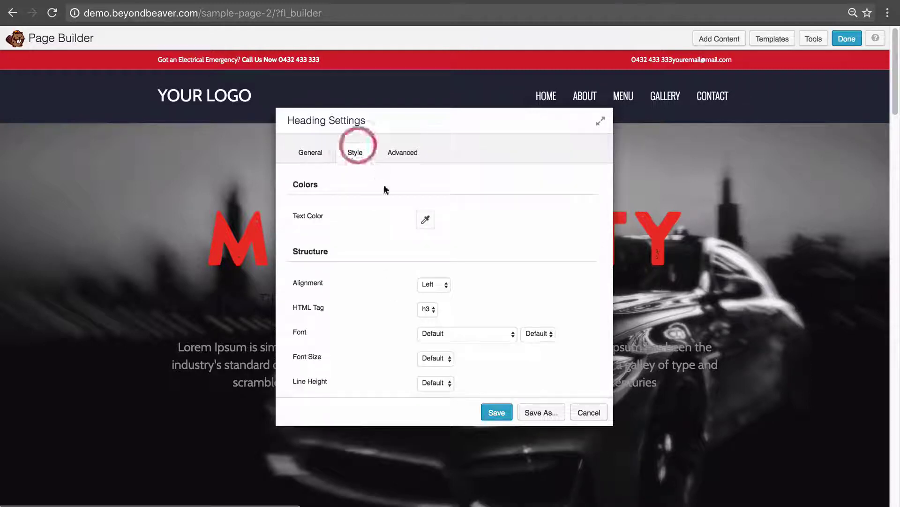
click(434, 284)
click(434, 292)
click(428, 308)
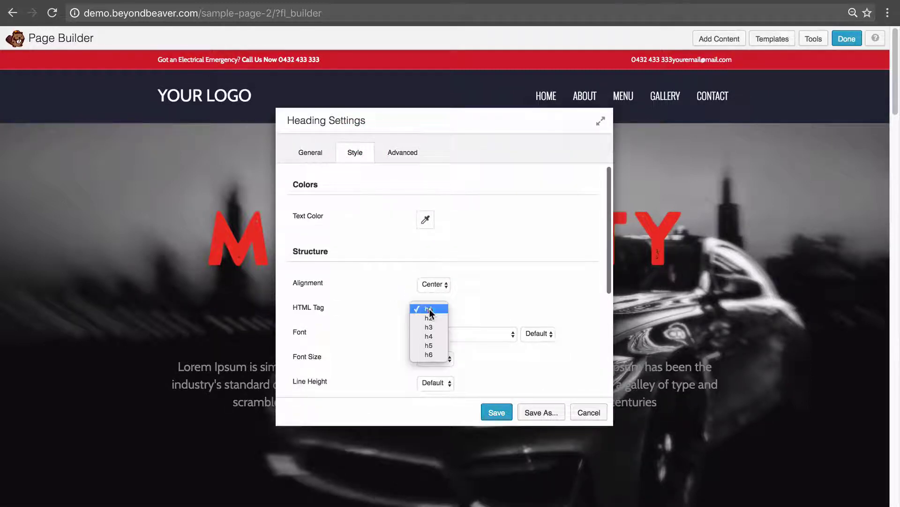
click(430, 317)
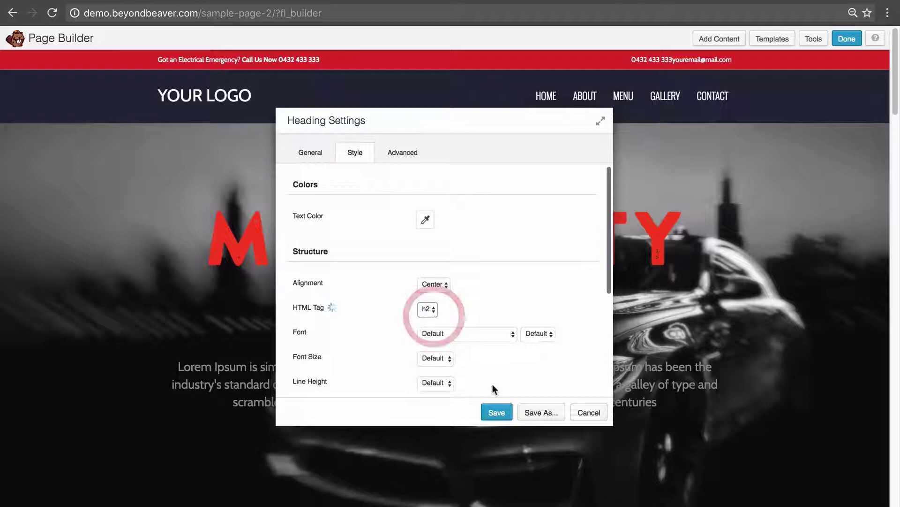
click(495, 412)
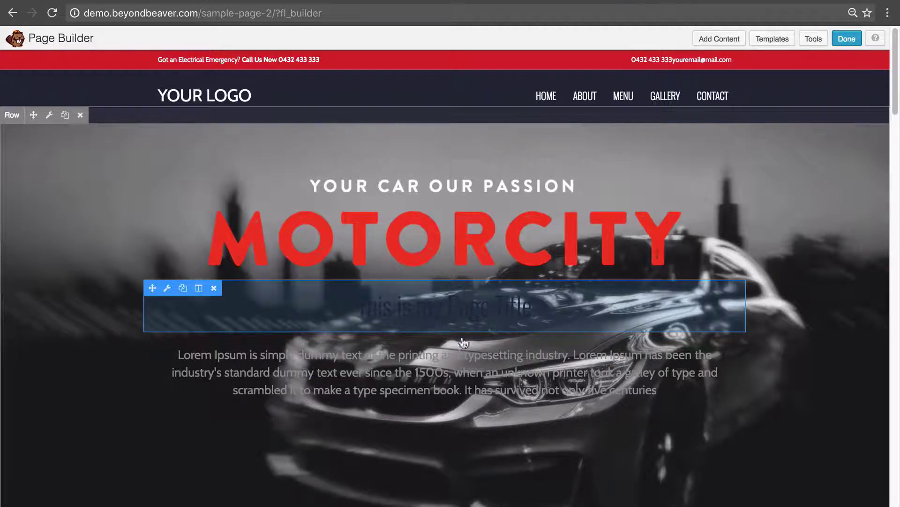
click(463, 377)
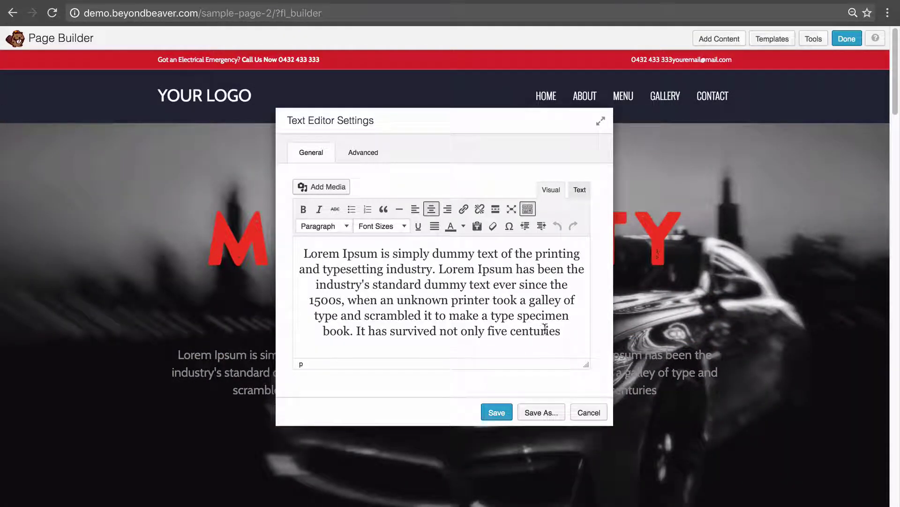
drag(376, 285, 491, 298)
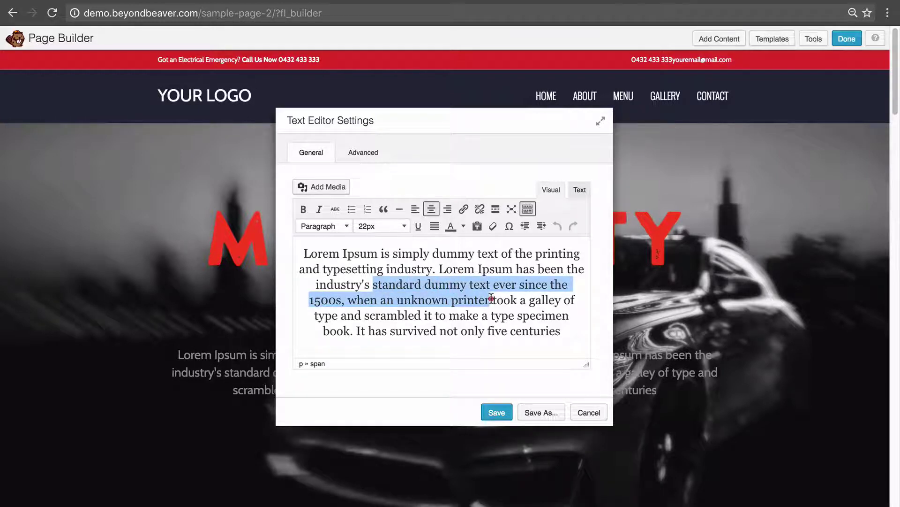
click(463, 210)
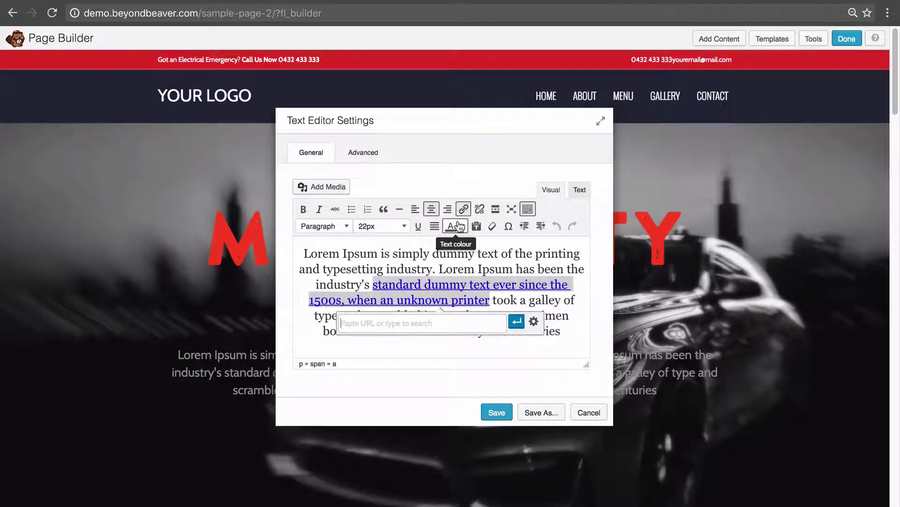
text(h)
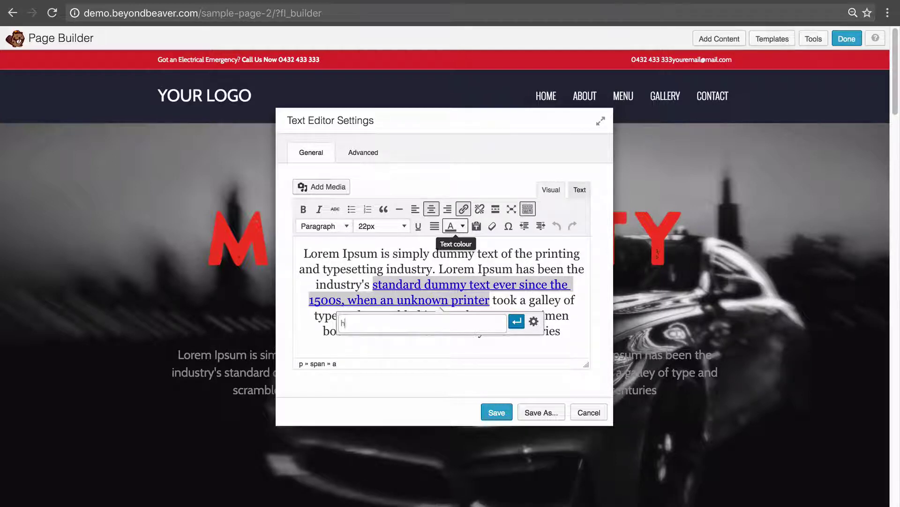
text(ttps://beyondbeaver.com)
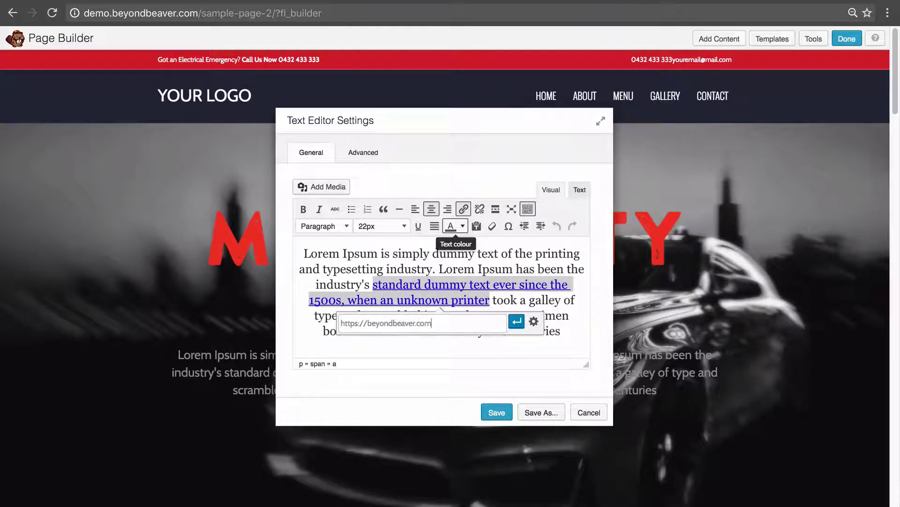
click(516, 321)
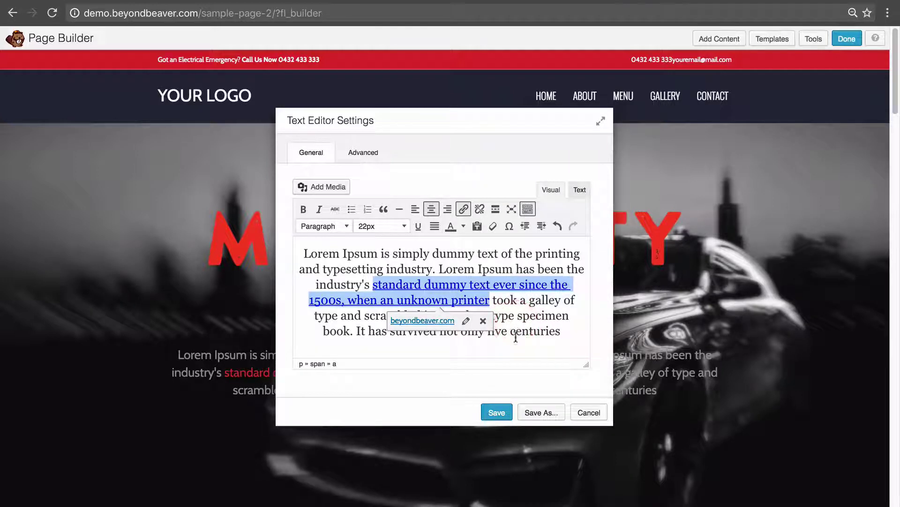
click(501, 411)
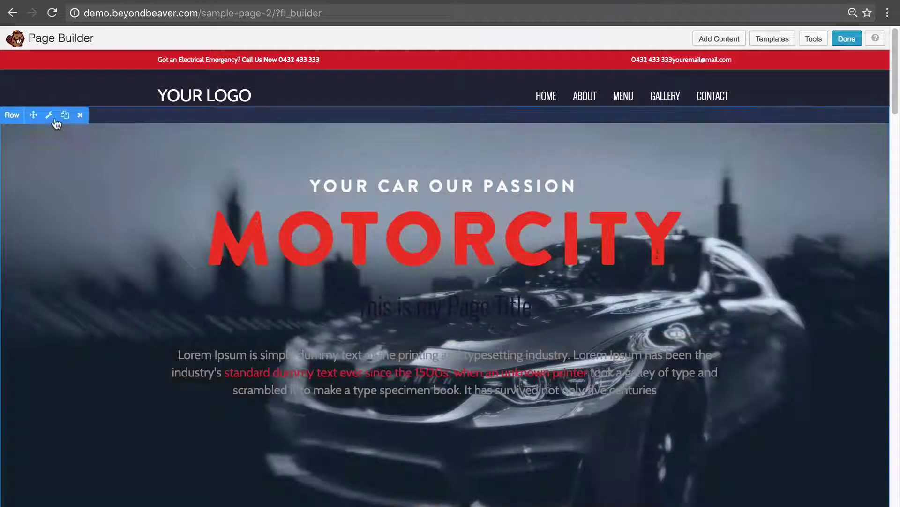
Set the hero row's text color to white (#ffffff), with the row settings dialog moved clear of the content.
click(55, 120)
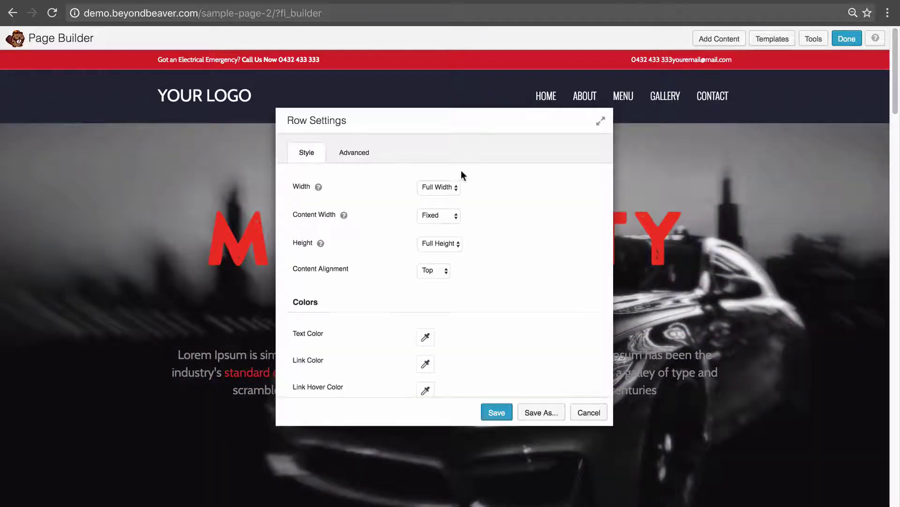
drag(420, 125, 688, 161)
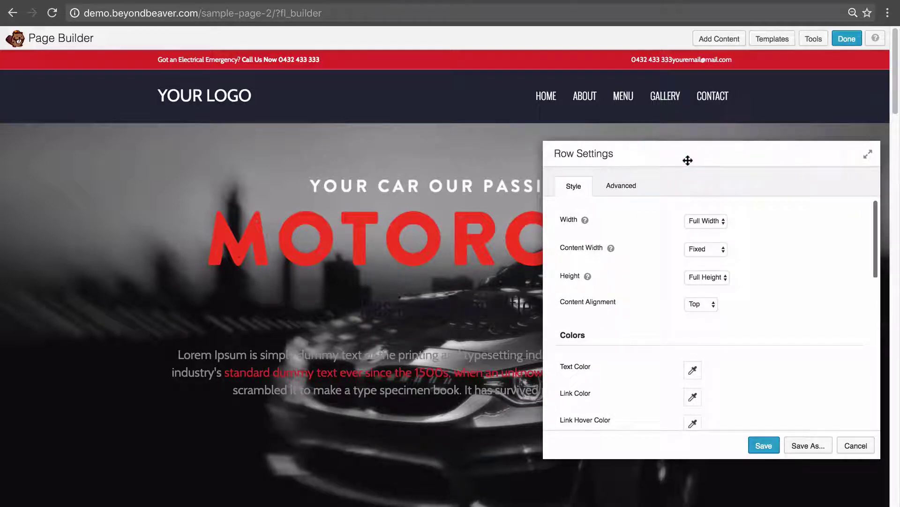
scroll(780, 303, down, 5)
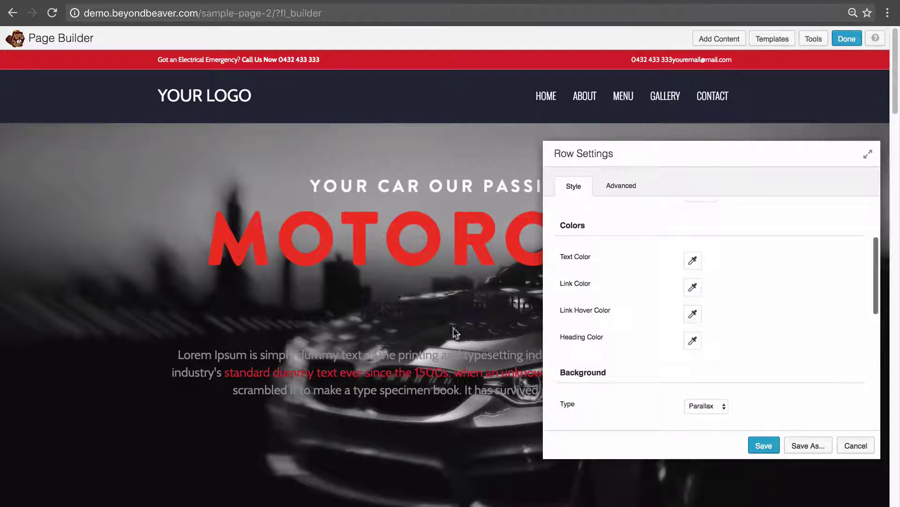
click(693, 261)
drag(736, 322, 664, 271)
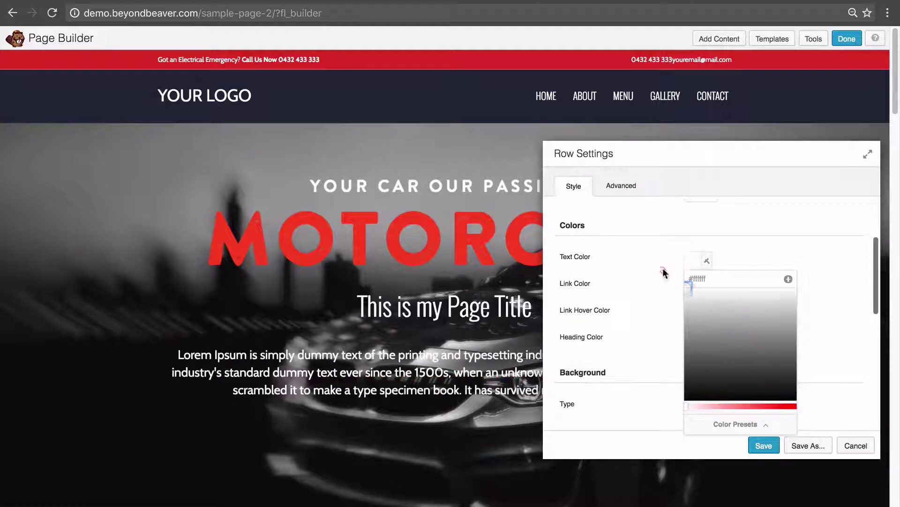
click(662, 269)
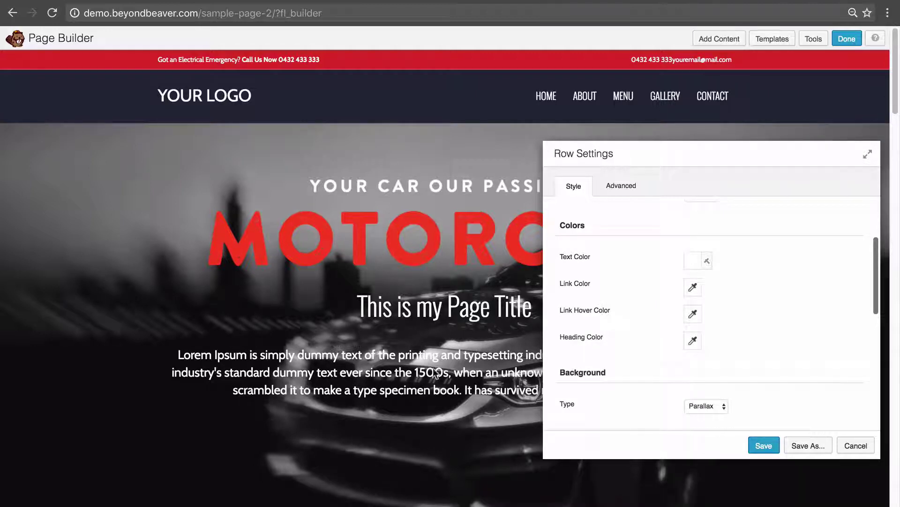
Set the hero row's link color to the yellow preset #dfce74.
click(692, 287)
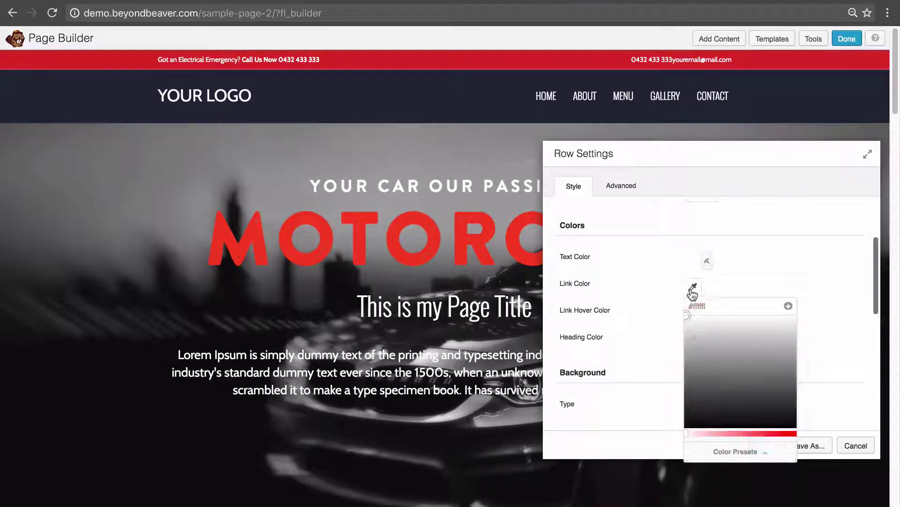
click(738, 450)
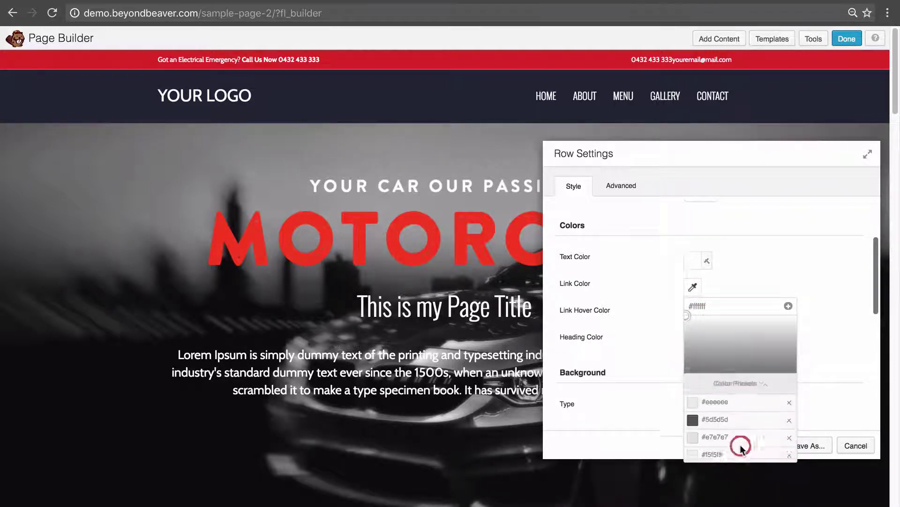
click(719, 397)
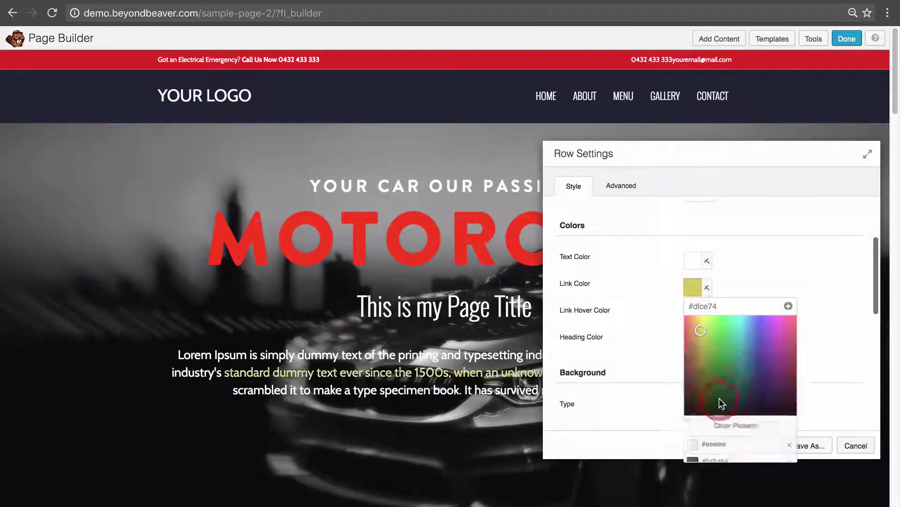
click(756, 249)
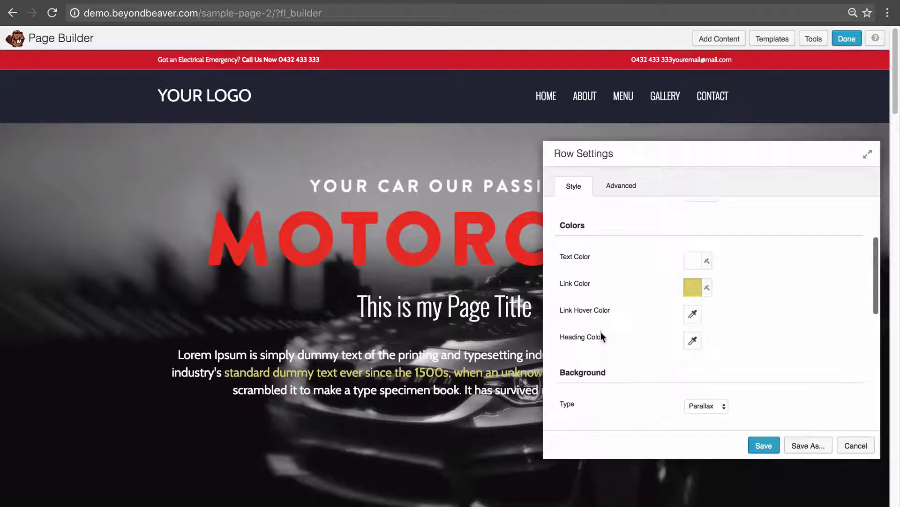
Set the hero row's link hover color to green #a4b25c, starting from the #dfce74 preset.
click(692, 313)
click(749, 477)
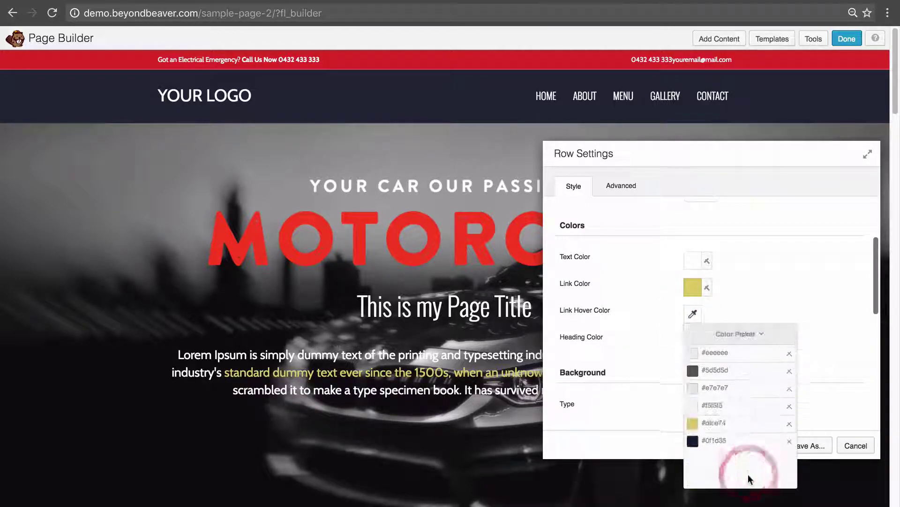
click(712, 422)
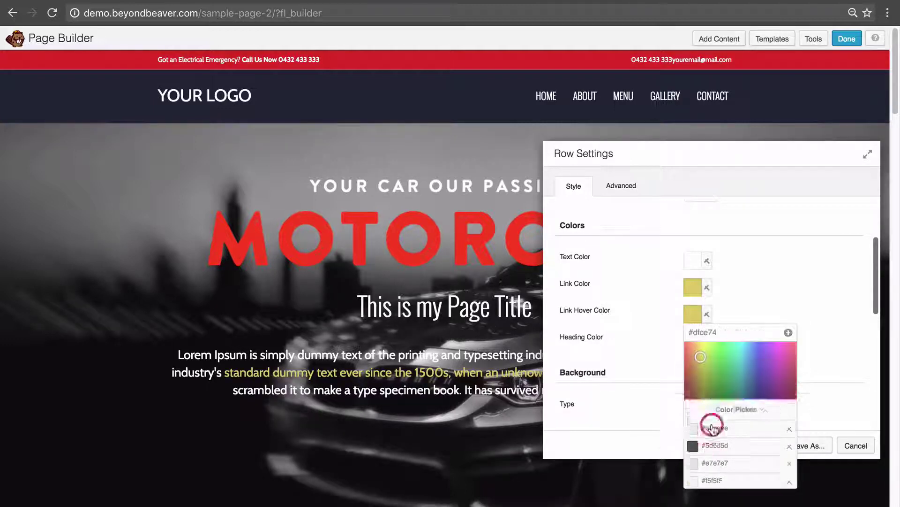
drag(700, 357, 708, 375)
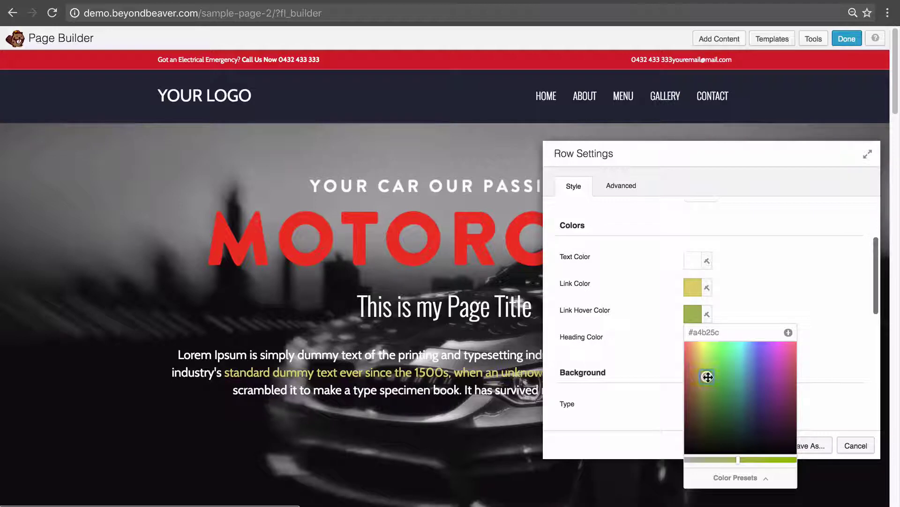
click(767, 303)
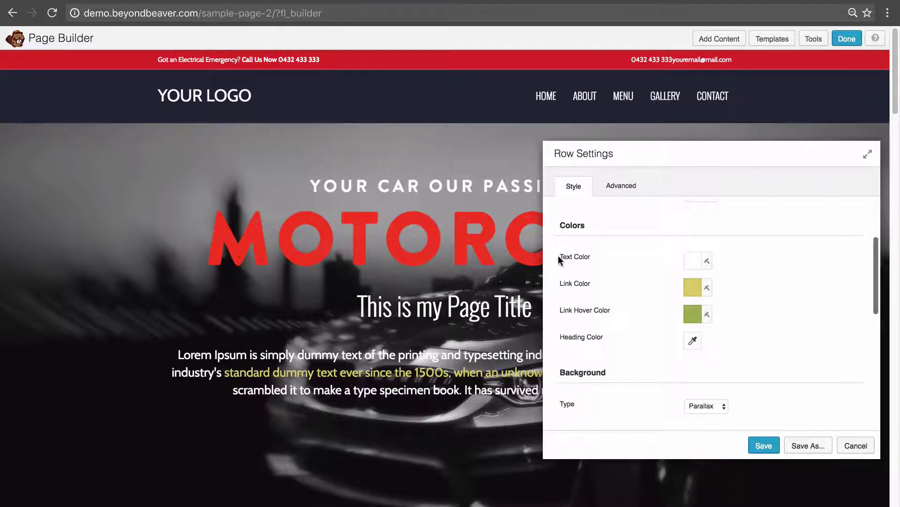
Set the hero row's heading color to purple #b364c1.
click(692, 345)
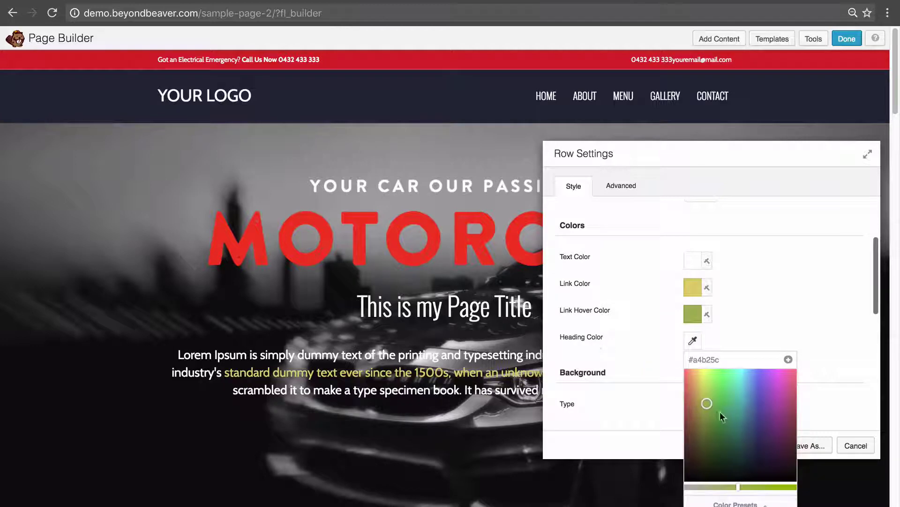
click(755, 412)
drag(762, 411, 776, 396)
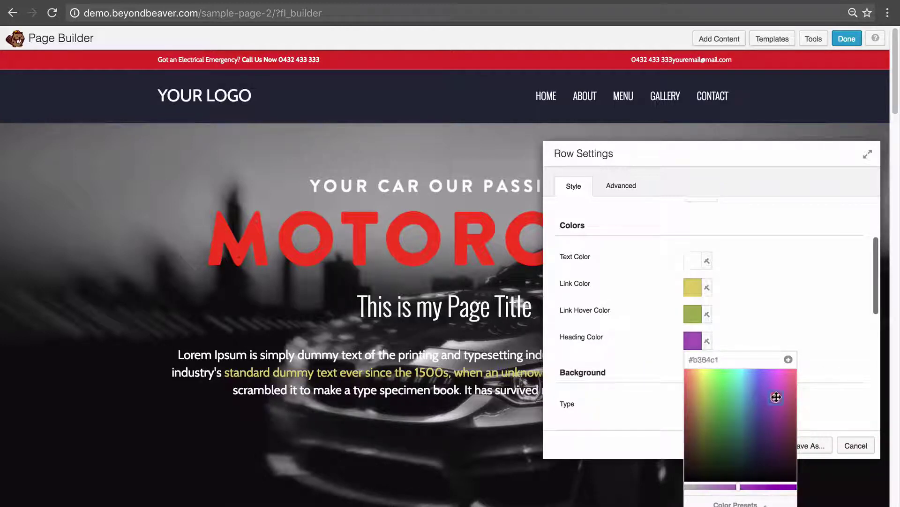
click(801, 298)
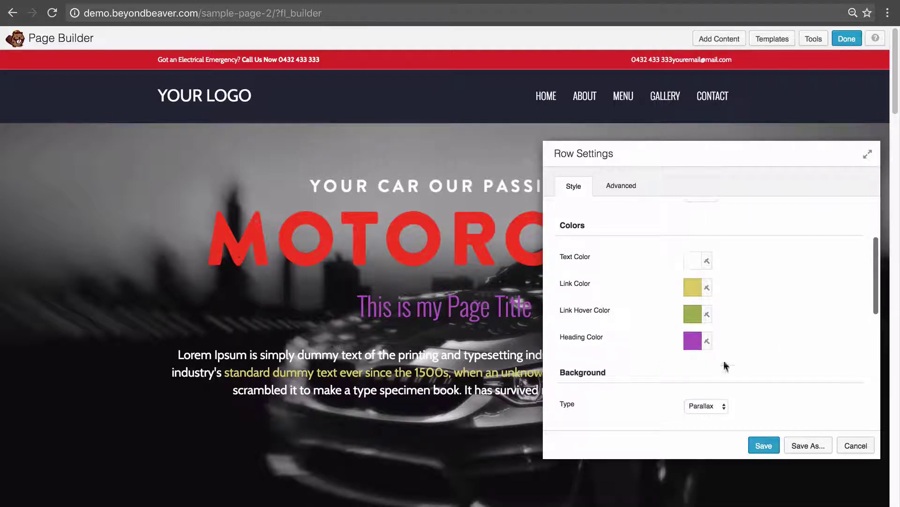
Save the row settings and finish editing the page, publishing the changes.
click(764, 444)
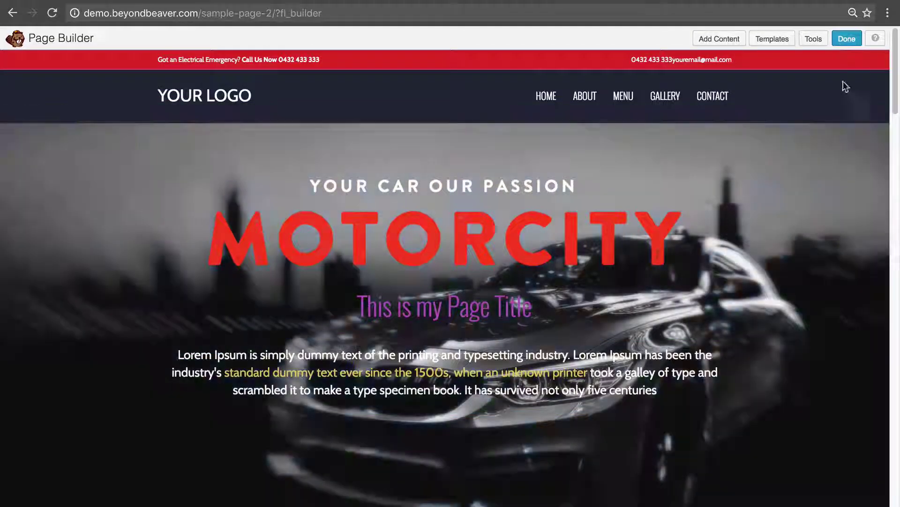
click(847, 38)
click(476, 242)
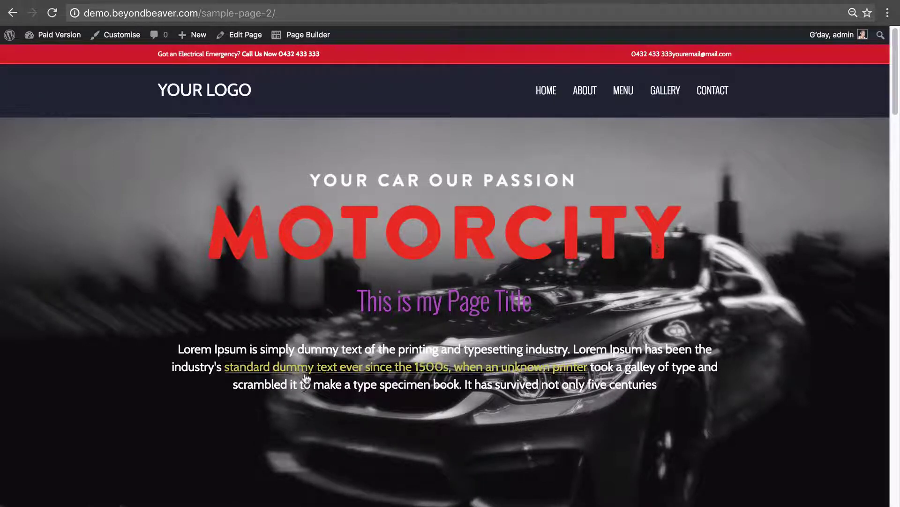
Reopen the page in the builder and set the hero row's background type to None.
click(304, 36)
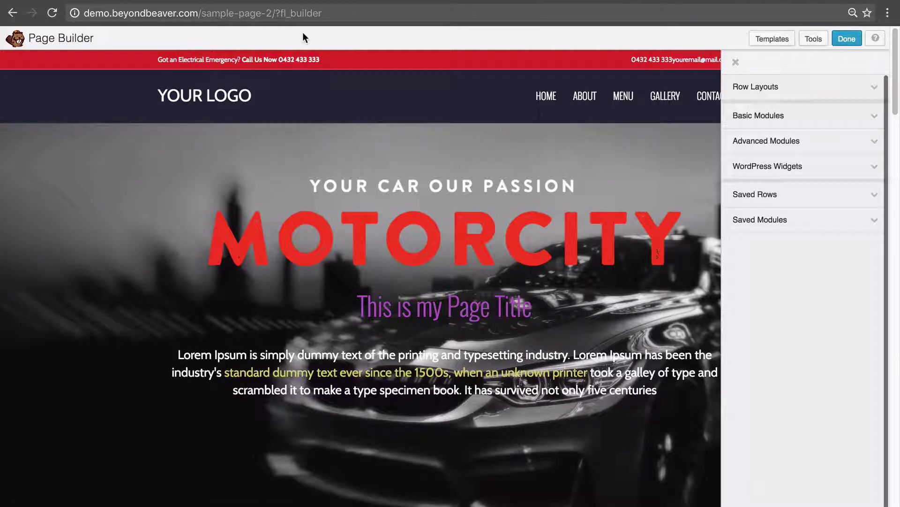
mouse_move(136, 165)
click(48, 116)
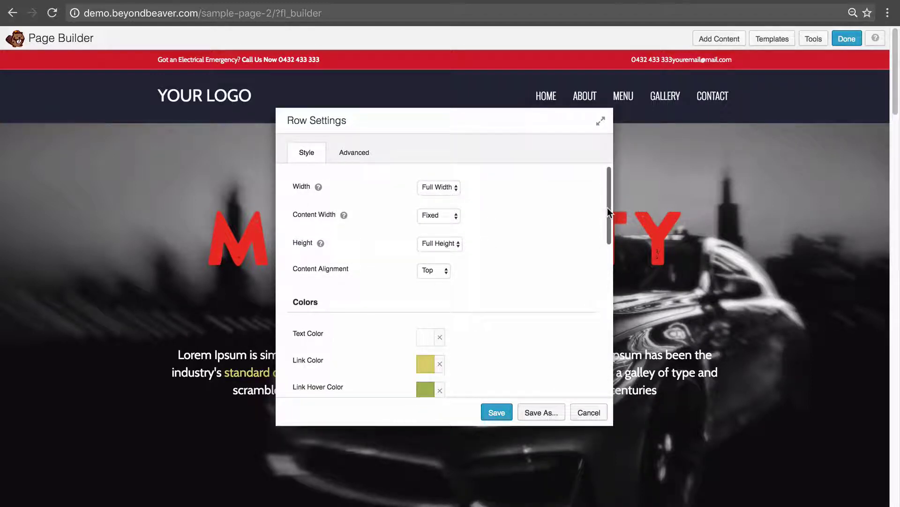
drag(607, 208, 589, 245)
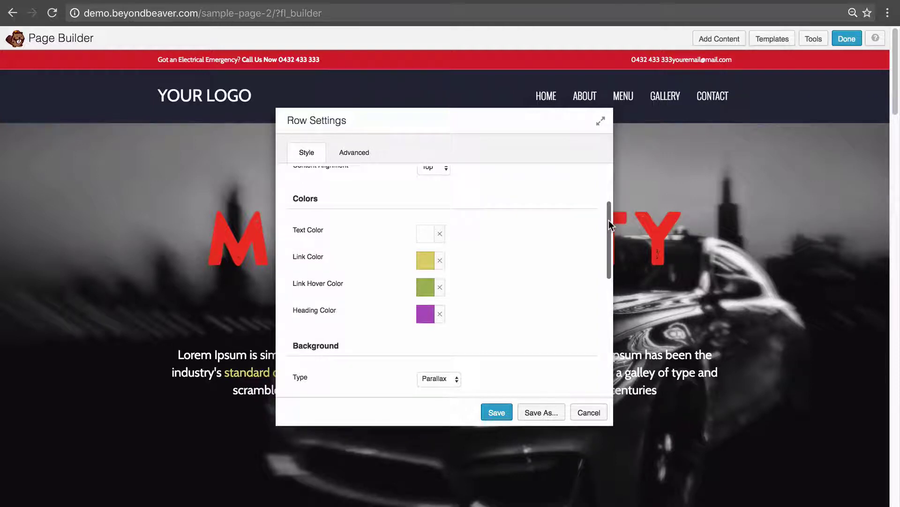
drag(609, 220, 603, 272)
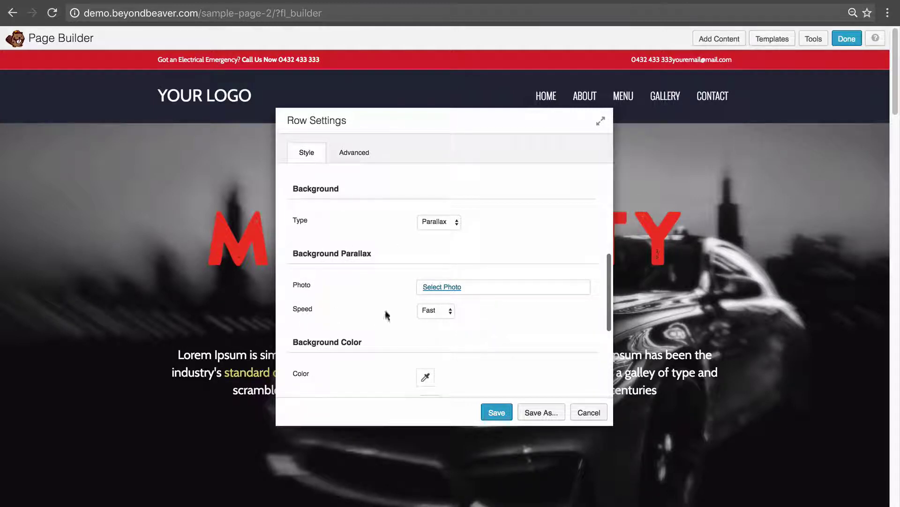
click(450, 222)
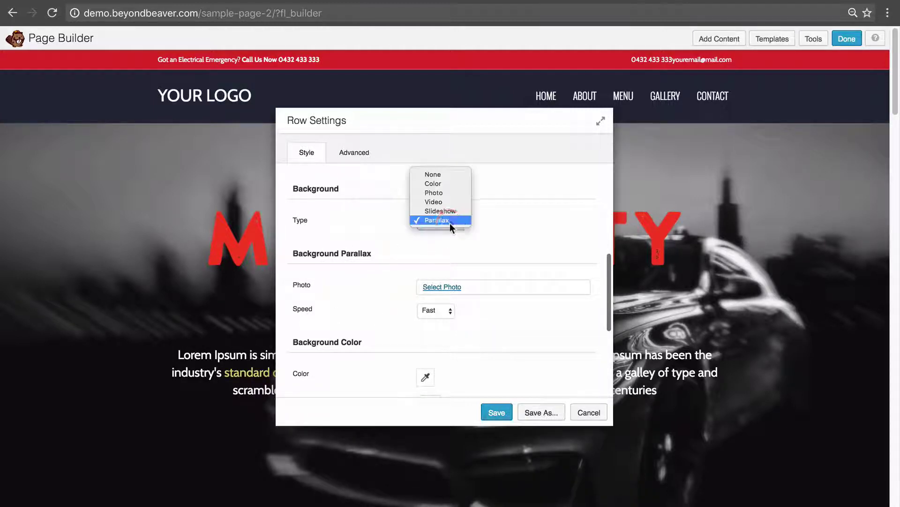
click(444, 175)
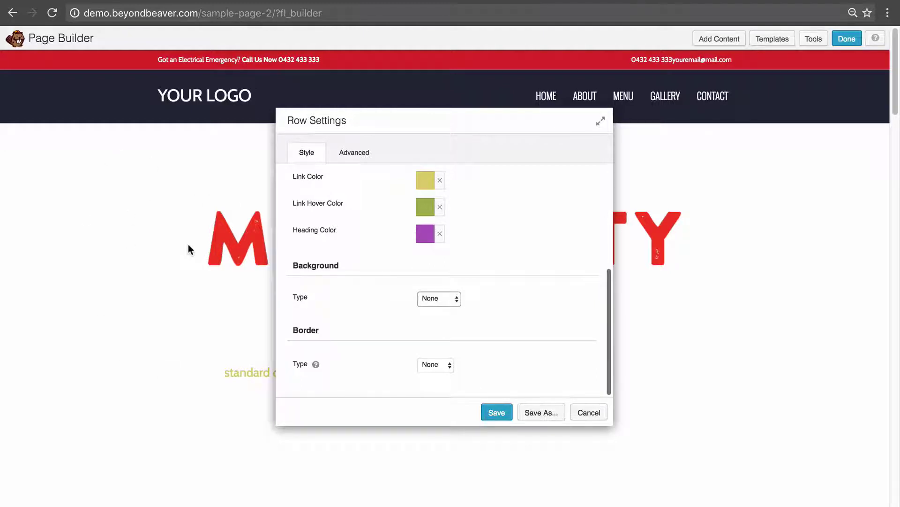
Set the hero row's background type to Color, using the yellow preset #dfce74.
click(441, 301)
click(448, 307)
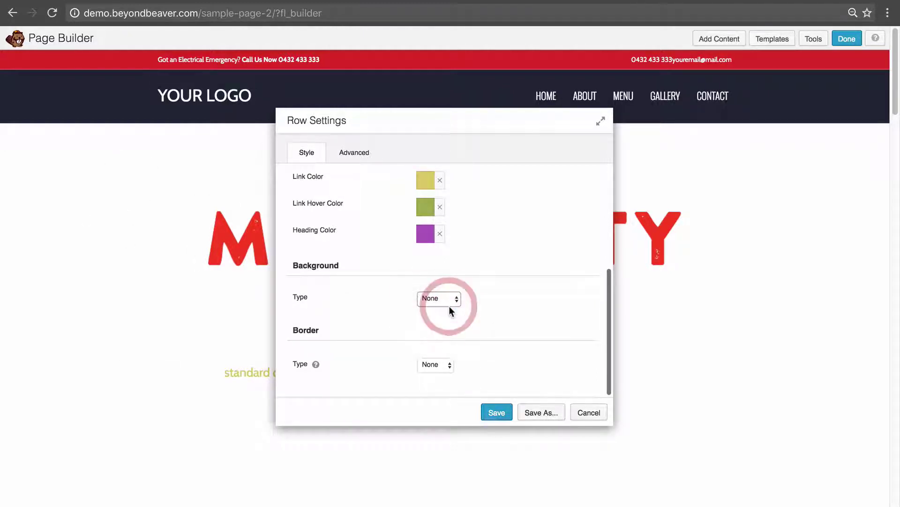
scroll(449, 306, down, 1)
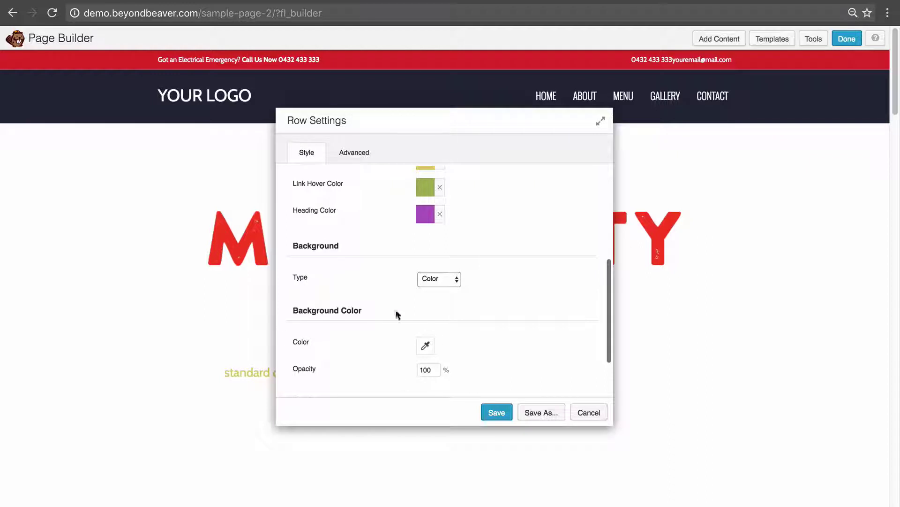
click(425, 347)
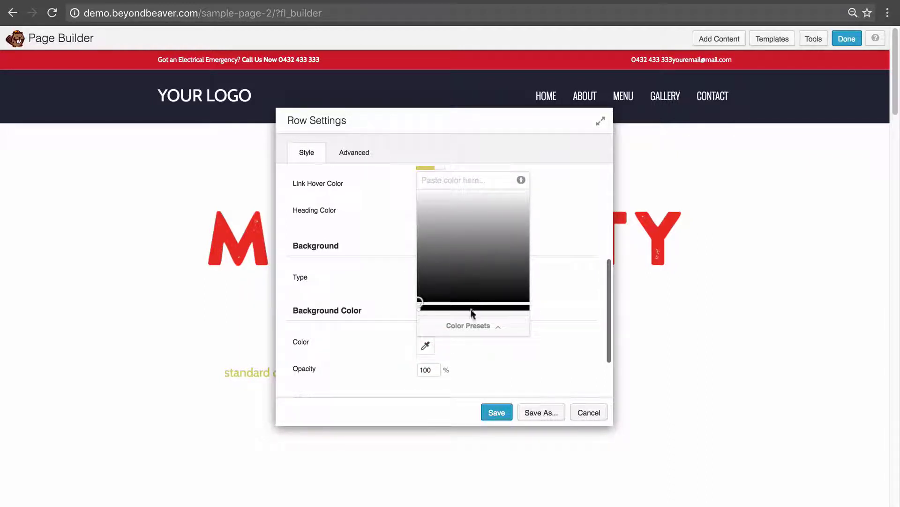
click(469, 325)
click(440, 272)
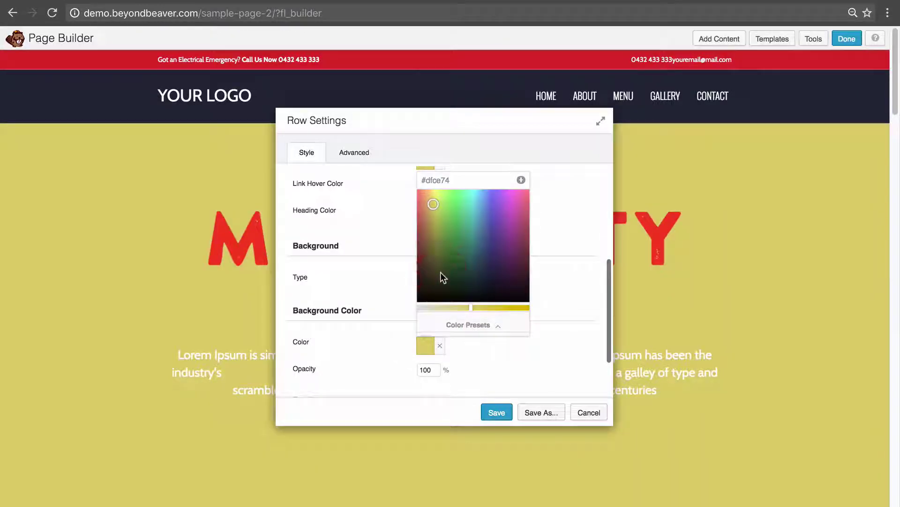
click(469, 352)
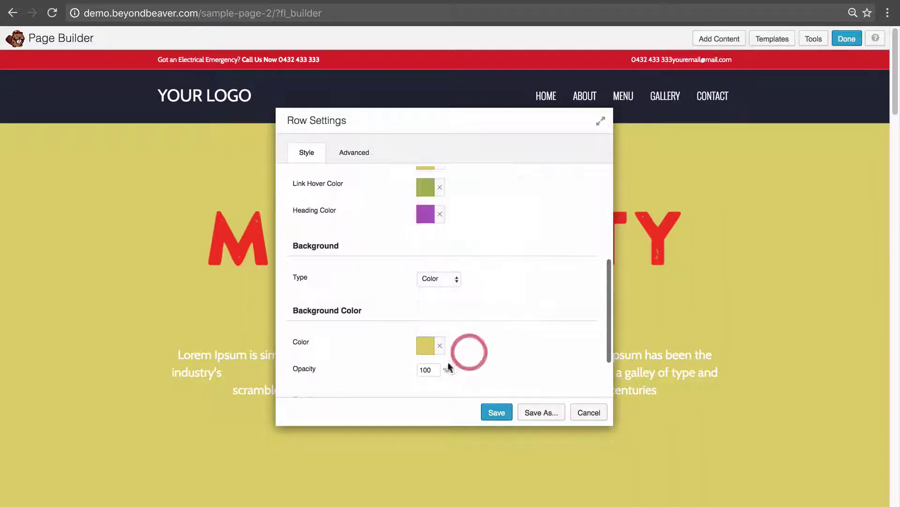
Set the background color's opacity to 50% and move the row settings dialog clear of the hero content.
scroll(449, 353, down, 1)
double_click(435, 344)
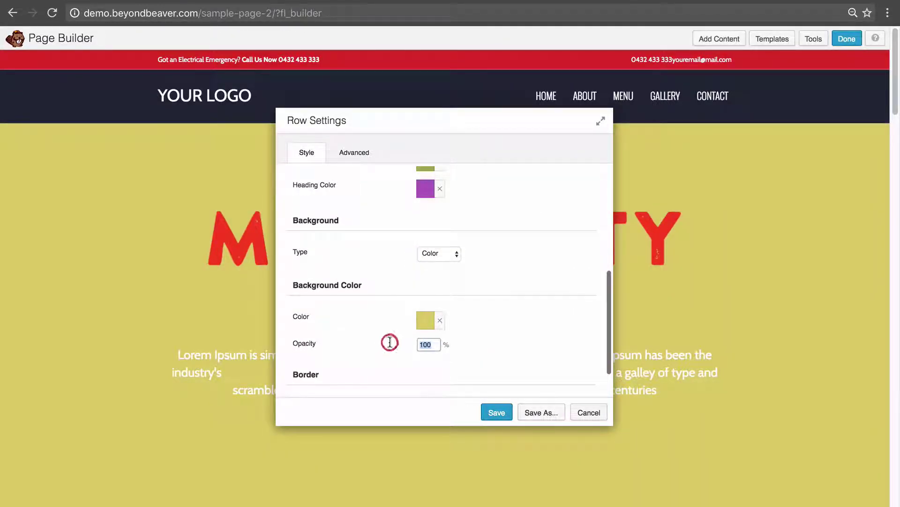
text(50)
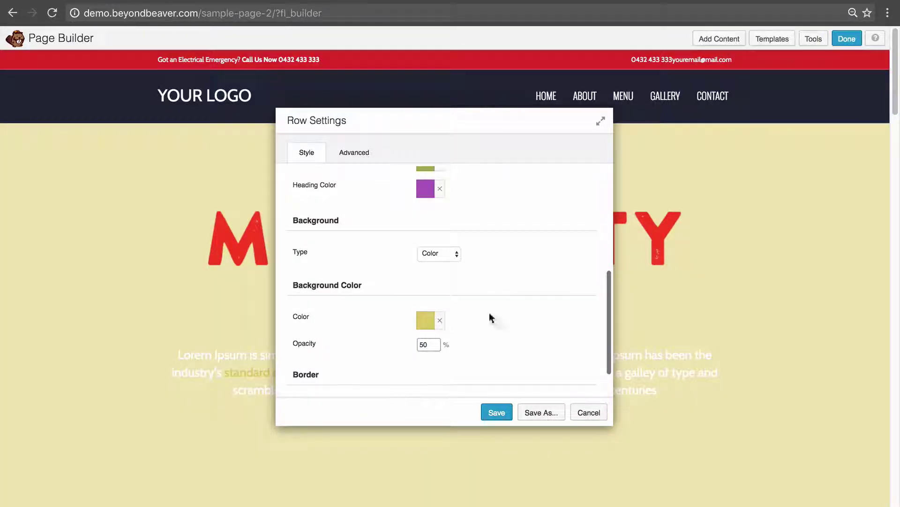
drag(500, 123, 761, 134)
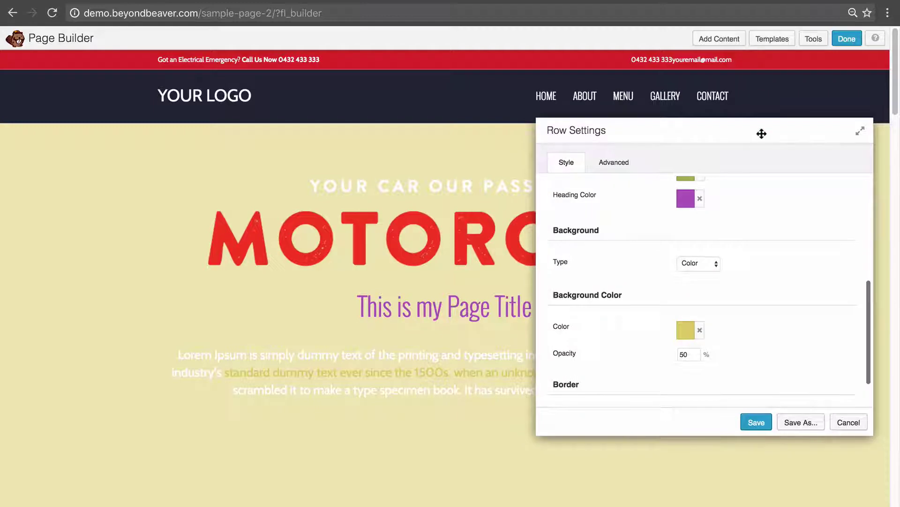
Set the hero row's background type to Photo, using motor-city-main-bg.jpg from the media library.
click(699, 264)
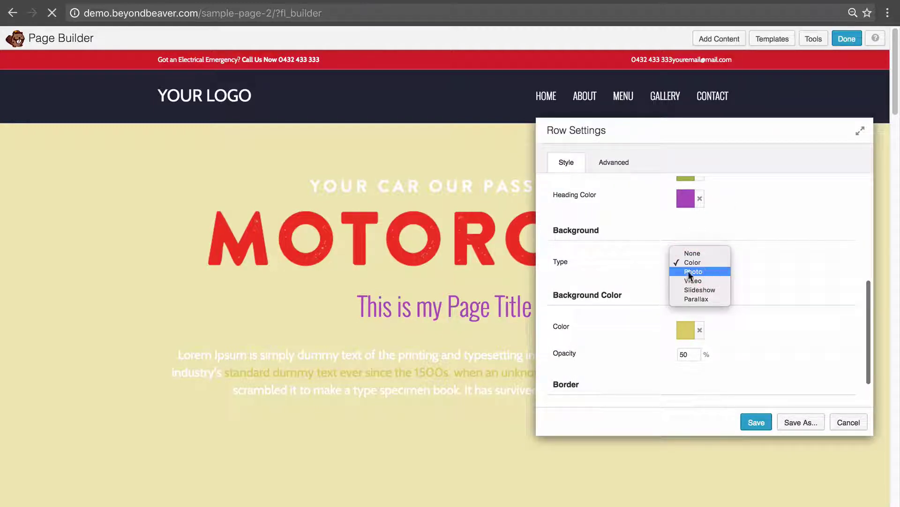
click(704, 271)
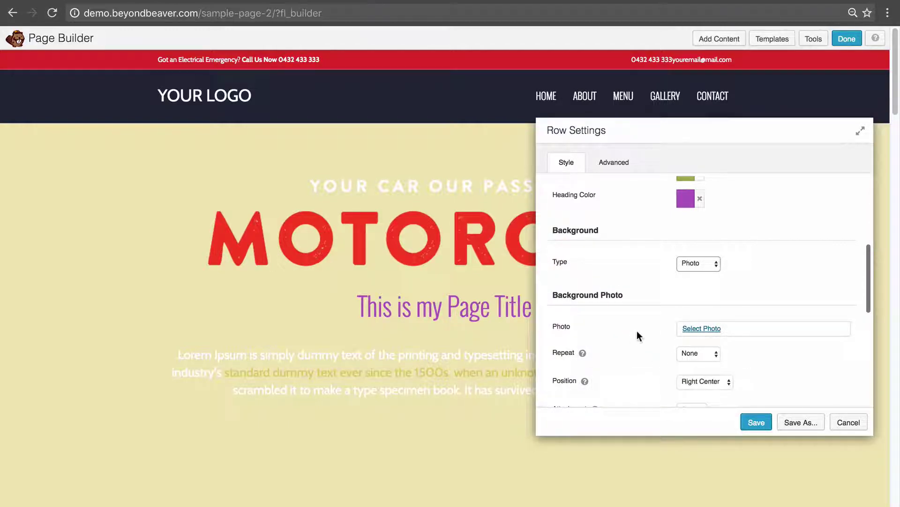
click(697, 330)
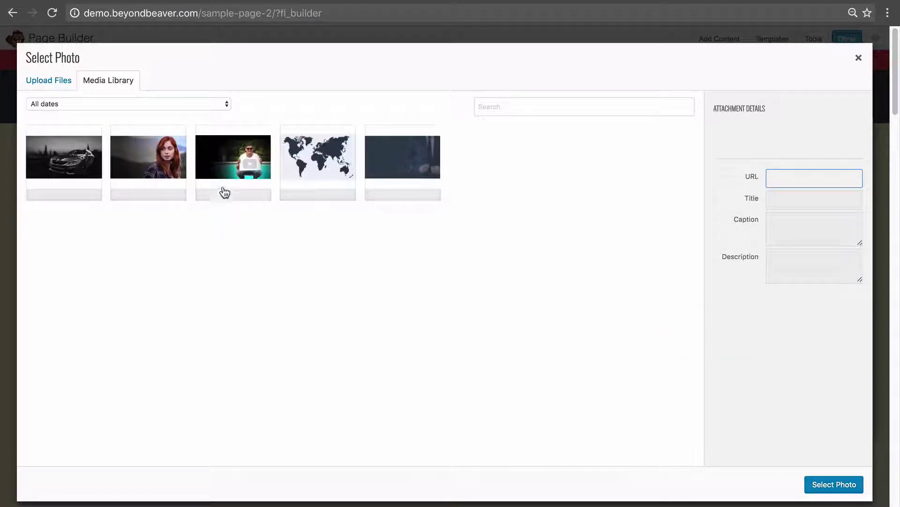
click(94, 169)
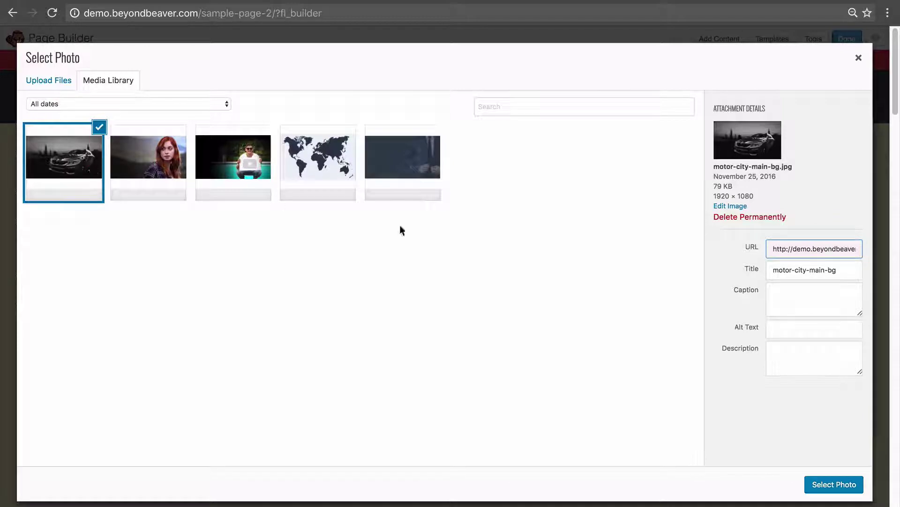
click(828, 484)
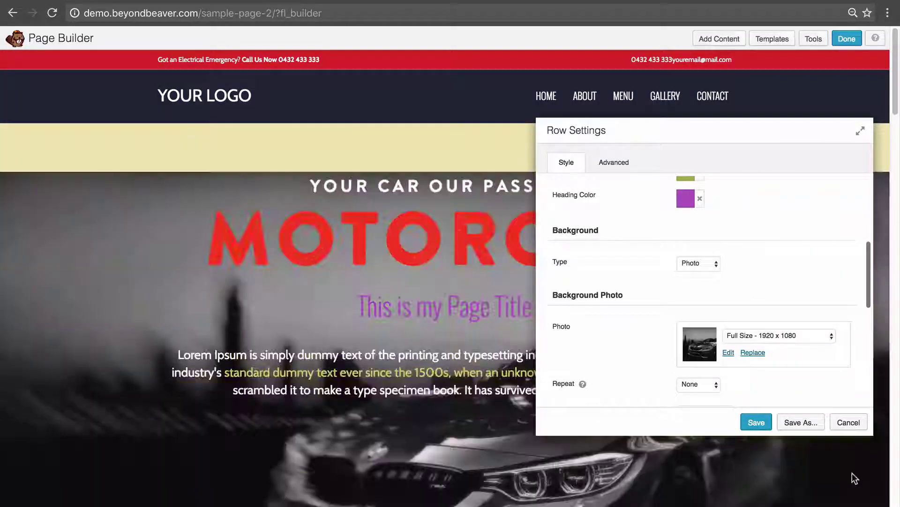
Try the Tile, Horizontal and Vertical repeat options on the background photo, then set repeat back to None.
scroll(819, 366, down, 2)
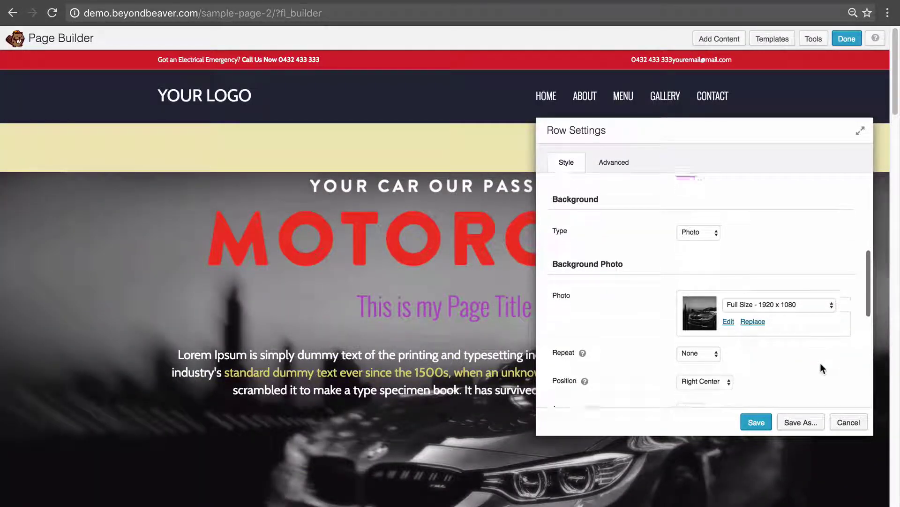
scroll(820, 365, down, 3)
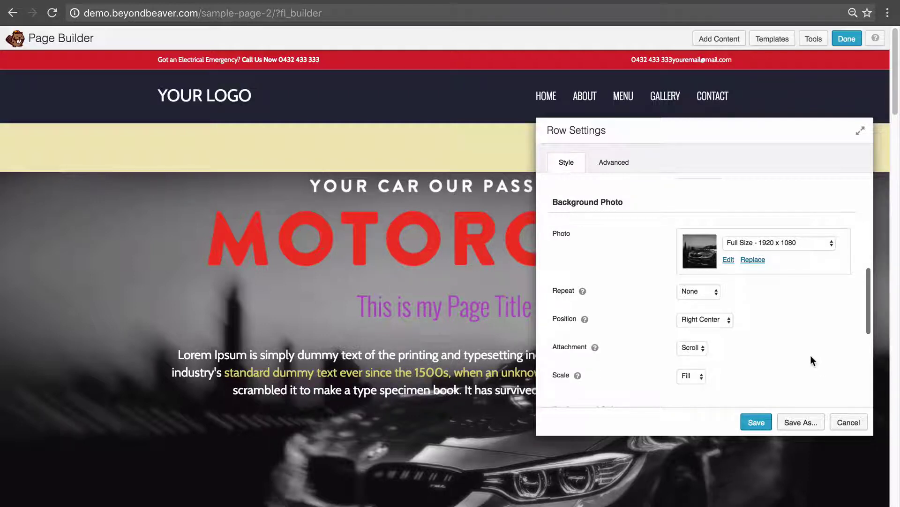
click(688, 293)
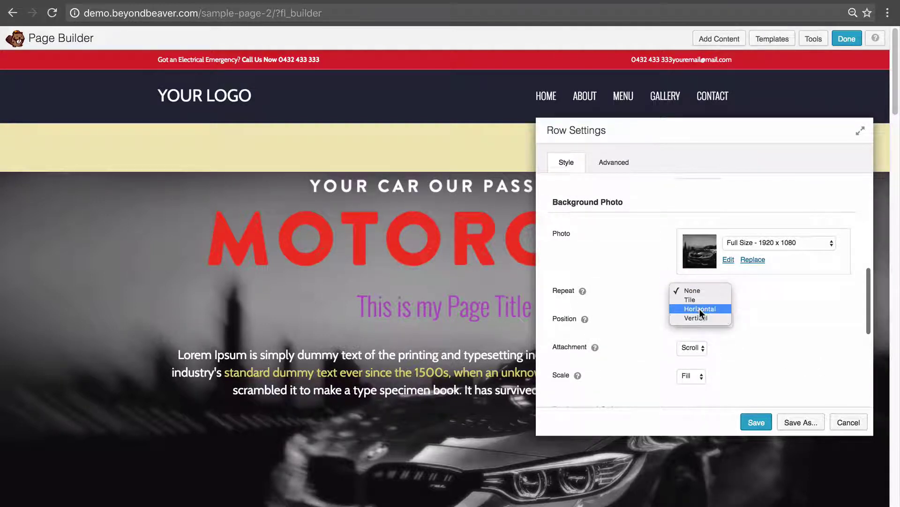
click(690, 299)
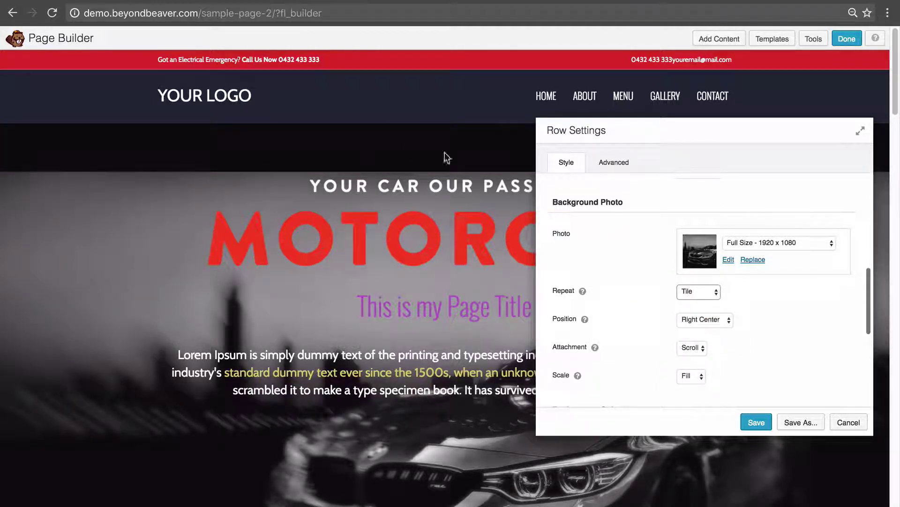
click(712, 292)
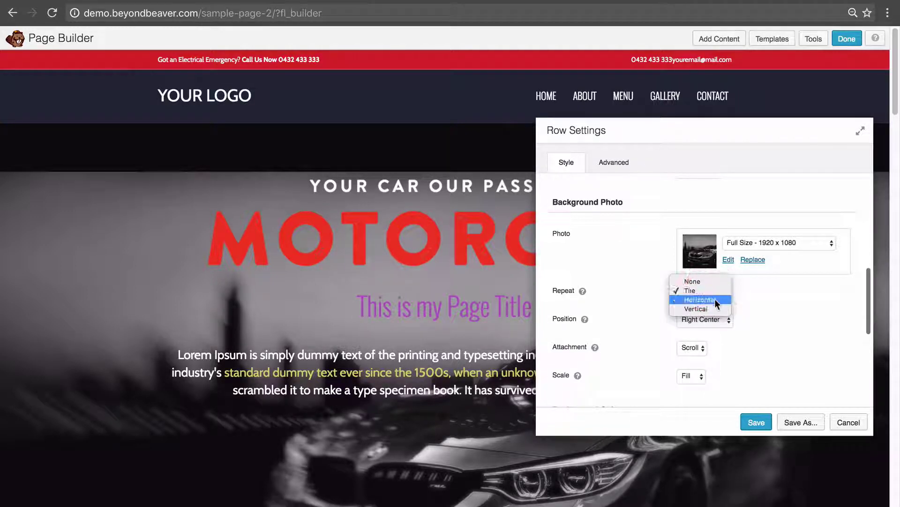
click(710, 304)
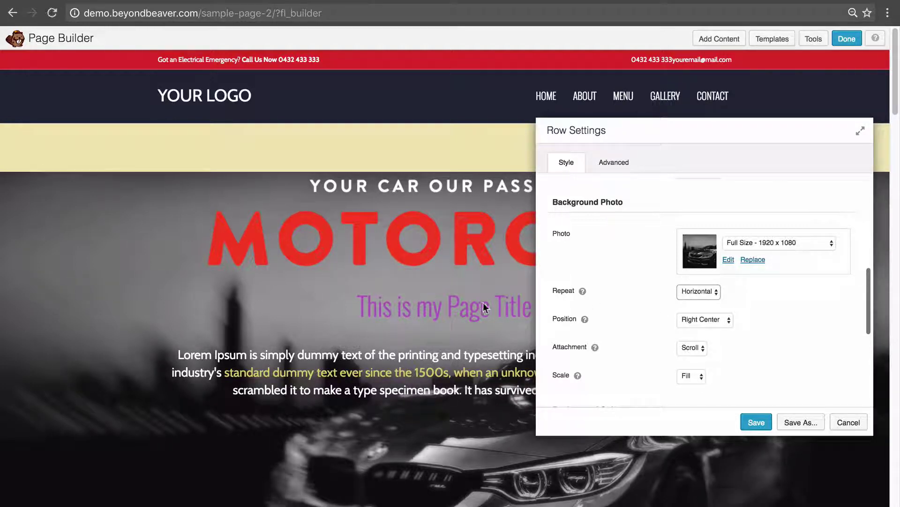
click(692, 296)
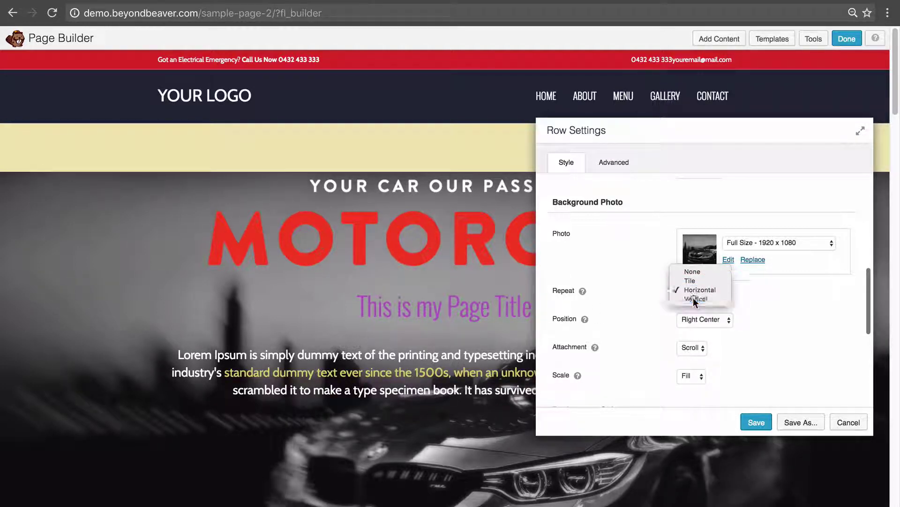
click(693, 299)
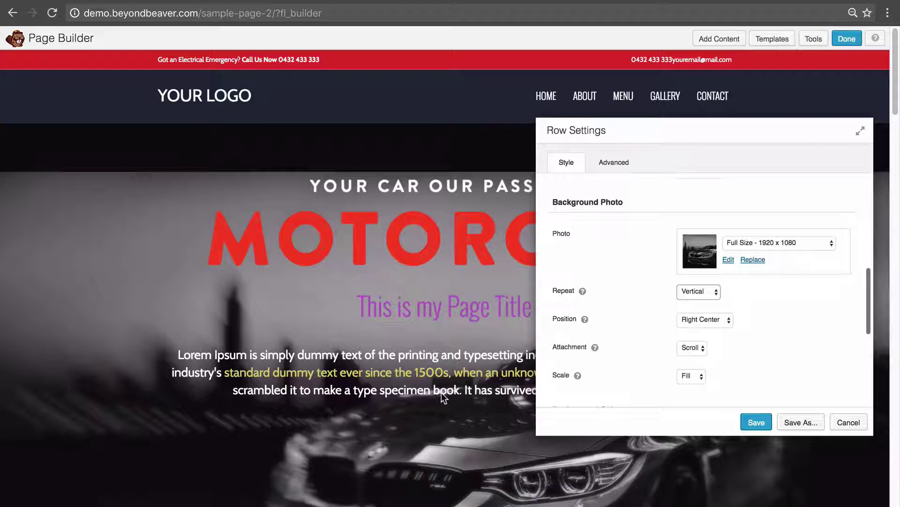
click(696, 296)
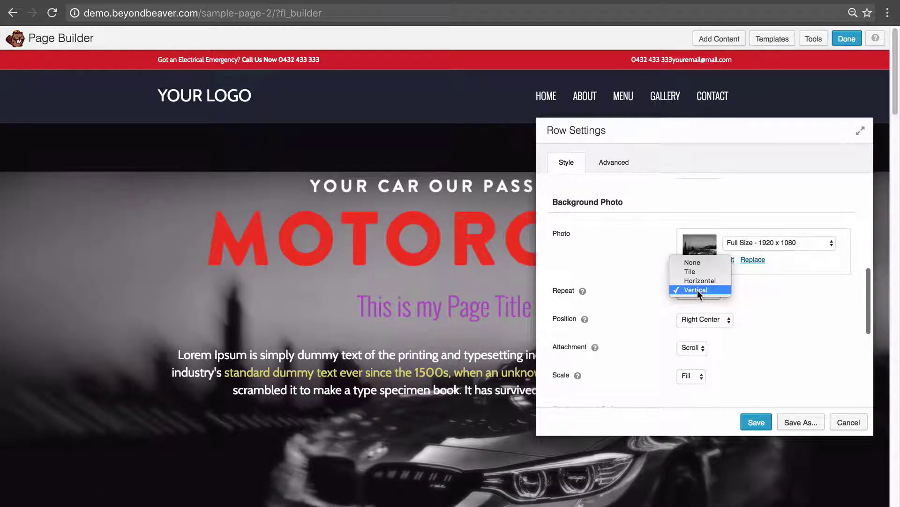
click(697, 262)
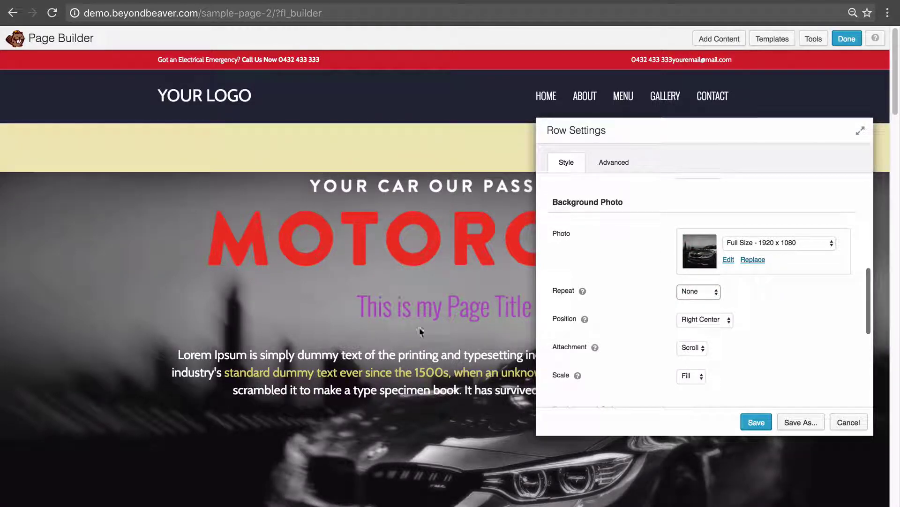
Set the hero row's background photo position to Center Top.
click(722, 323)
click(701, 336)
click(704, 320)
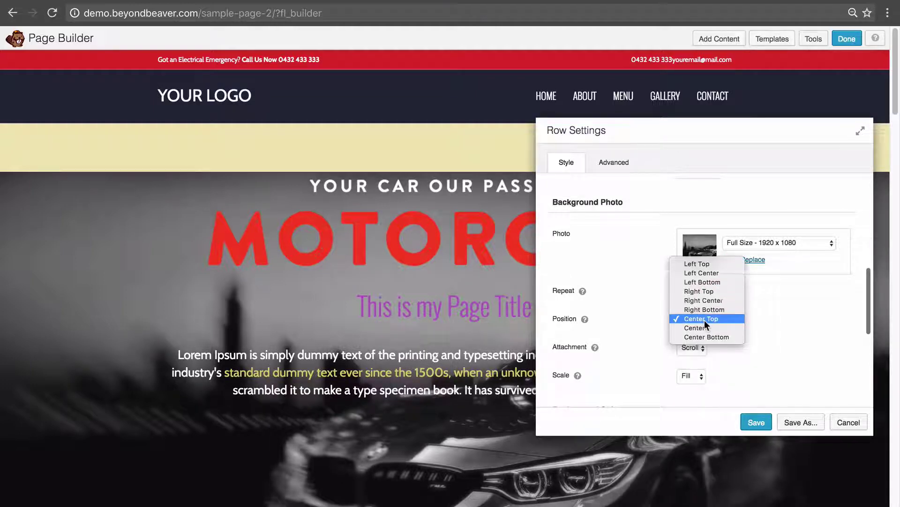
click(784, 347)
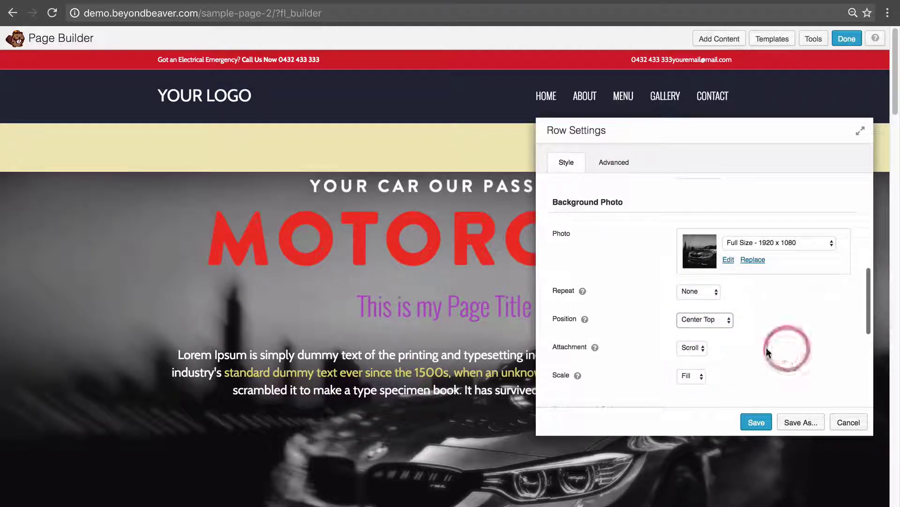
Examine how the hero's background photo behaves as the page moves while its attachment is Scroll.
mouse_move(594, 351)
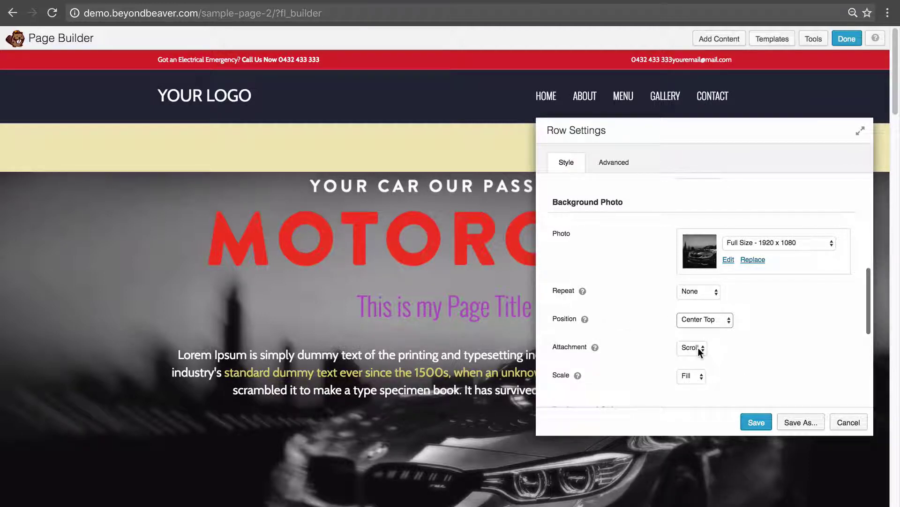
scroll(302, 341, down, 2)
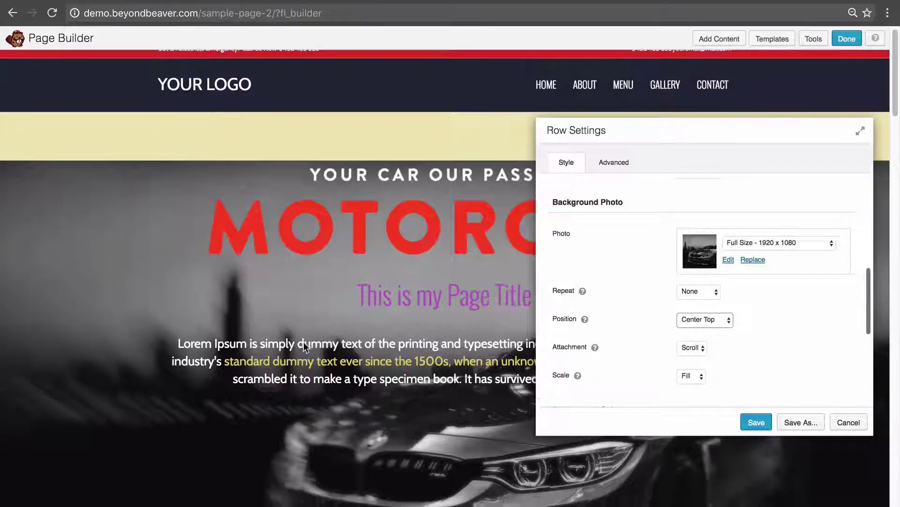
scroll(304, 346, down, 6)
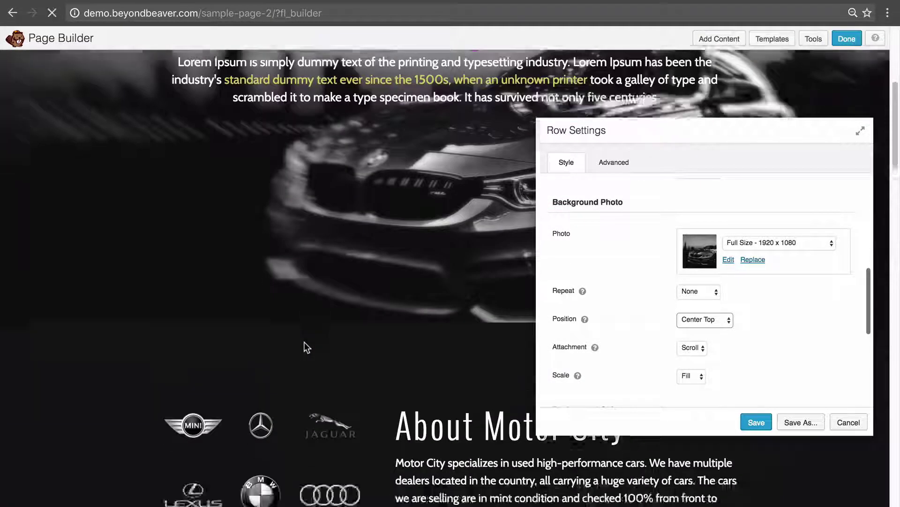
scroll(303, 346, up, 3)
scroll(304, 347, up, 4)
scroll(303, 347, down, 4)
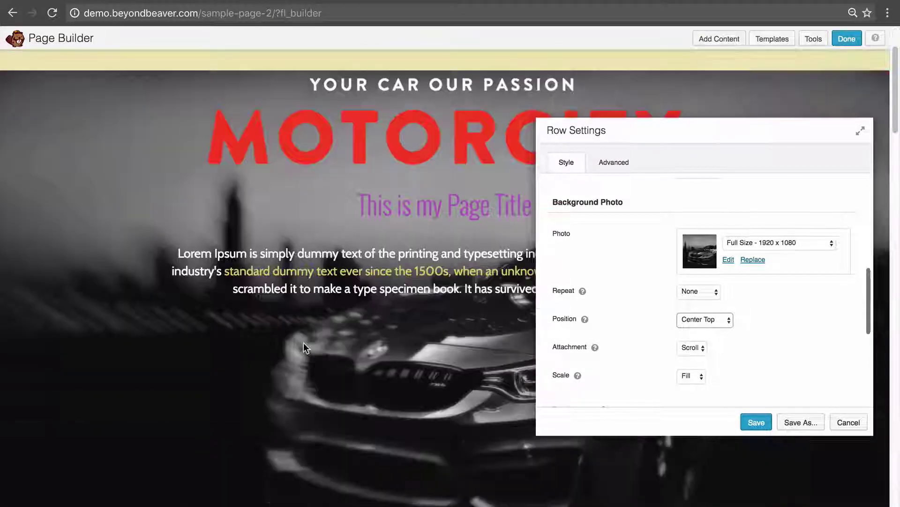
scroll(303, 347, up, 2)
scroll(303, 347, up, 4)
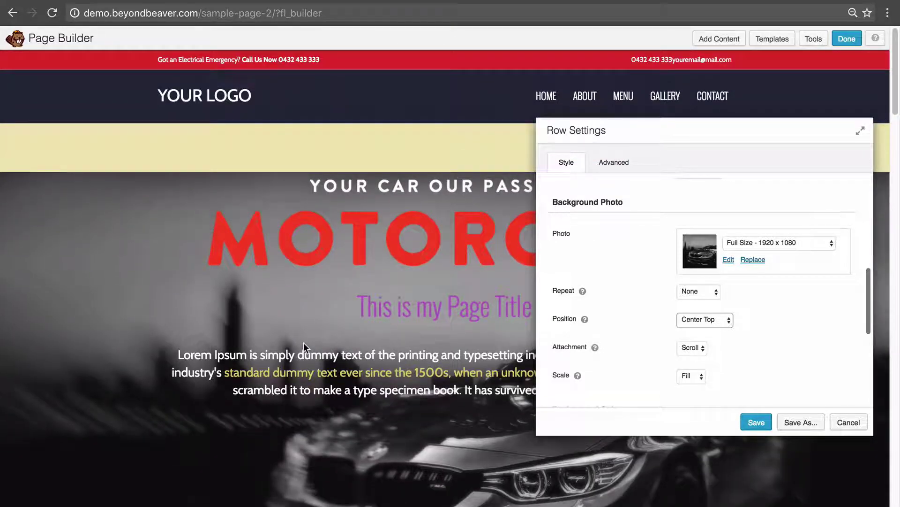
scroll(303, 347, down, 8)
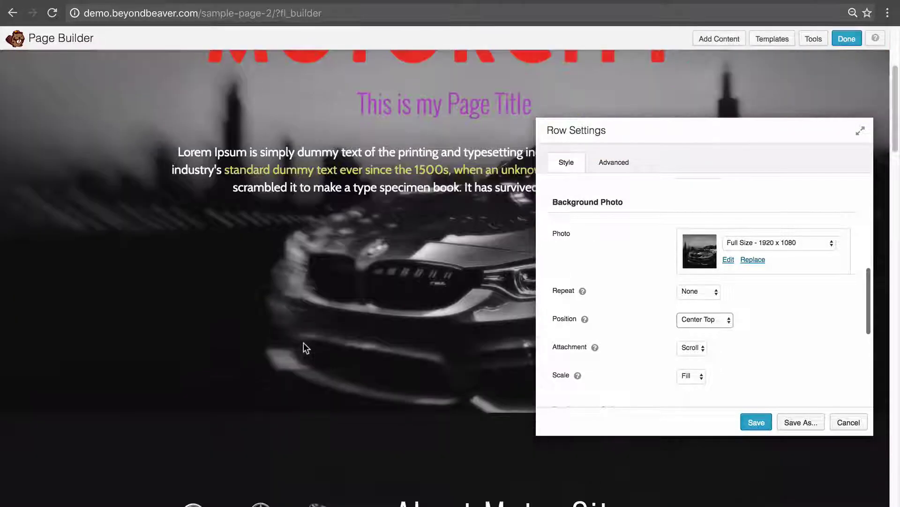
scroll(303, 347, up, 9)
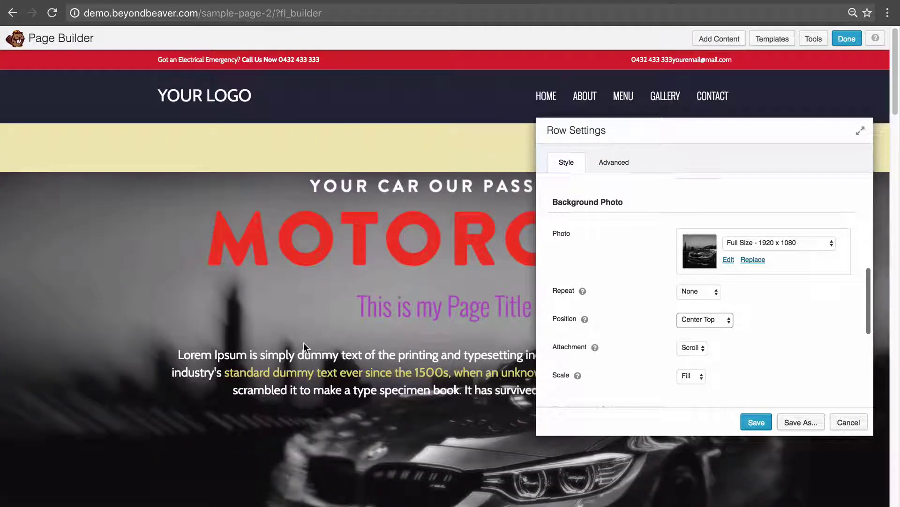
Set the background photo's attachment to Fixed and check its behavior as the page moves.
click(694, 350)
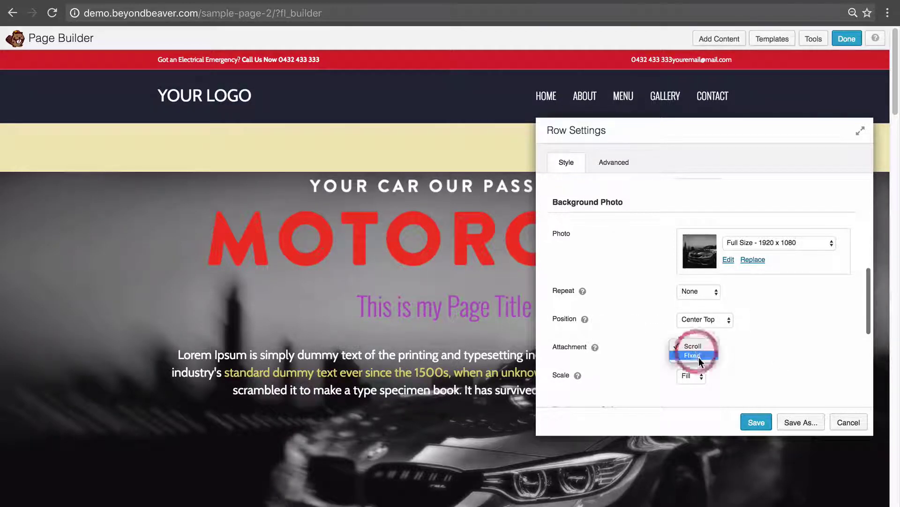
click(699, 361)
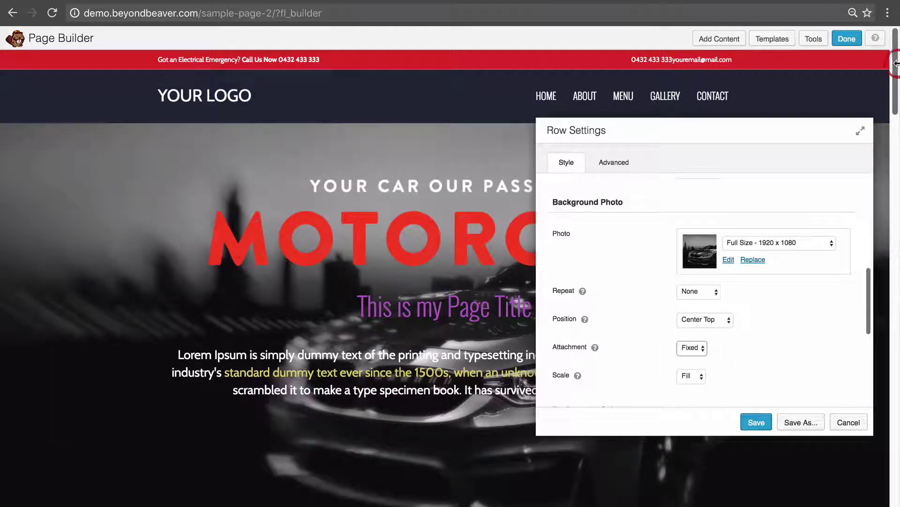
mouse_move(896, 56)
mouse_down()
mouse_move(896, 96)
mouse_move(895, 53)
mouse_up()
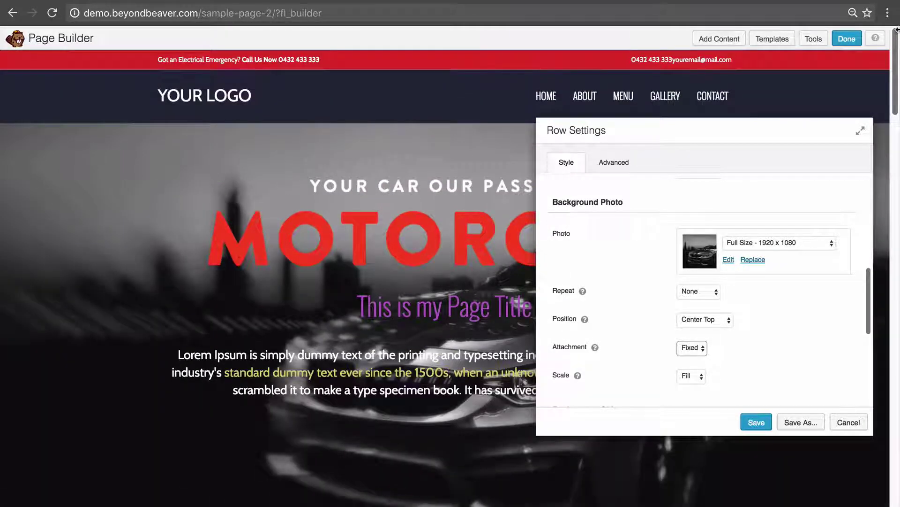
Try the None and Fit scale options on the background photo, then set the scale back to Fill.
mouse_move(579, 377)
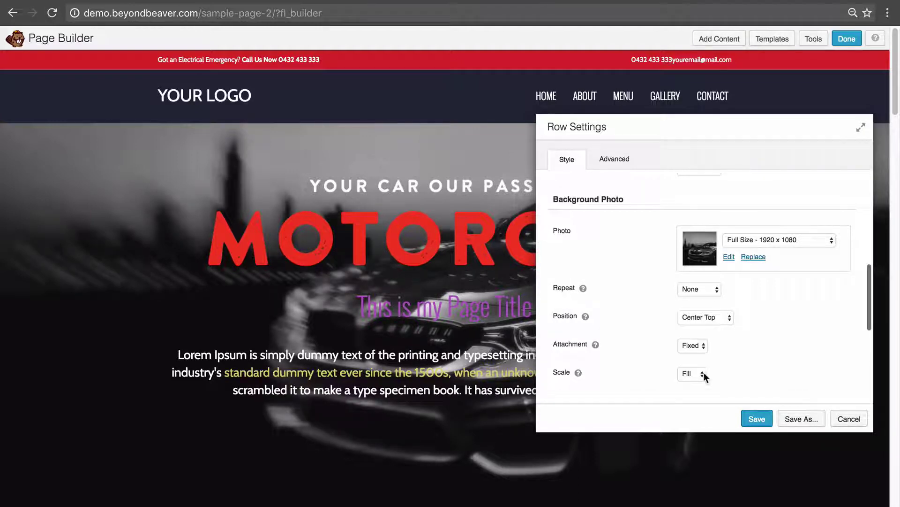
click(696, 375)
click(693, 353)
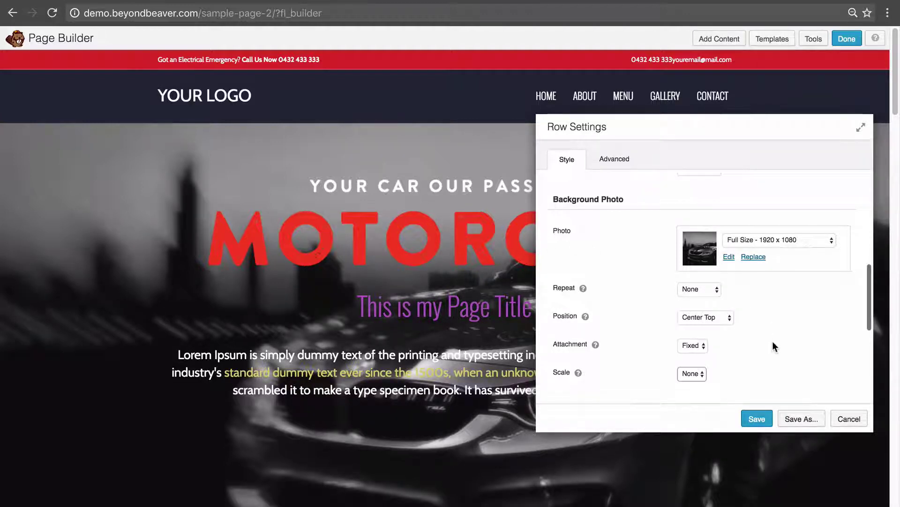
click(692, 375)
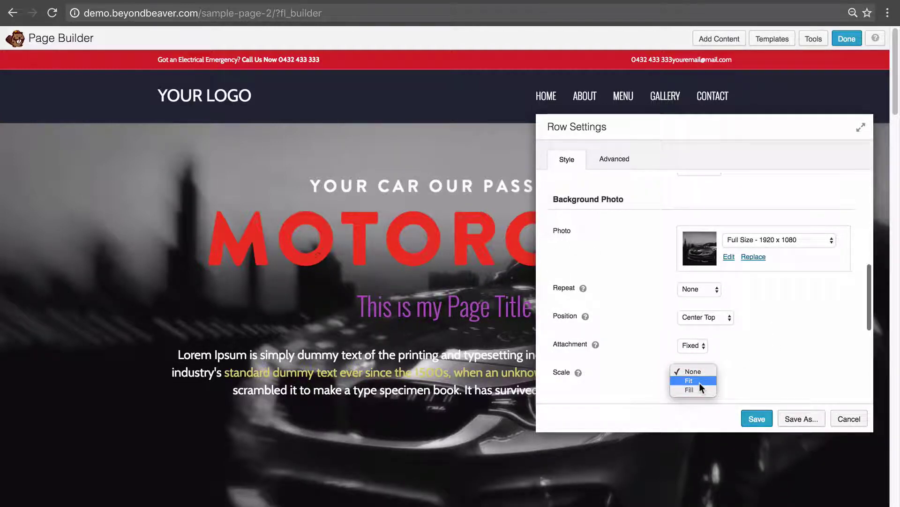
click(694, 381)
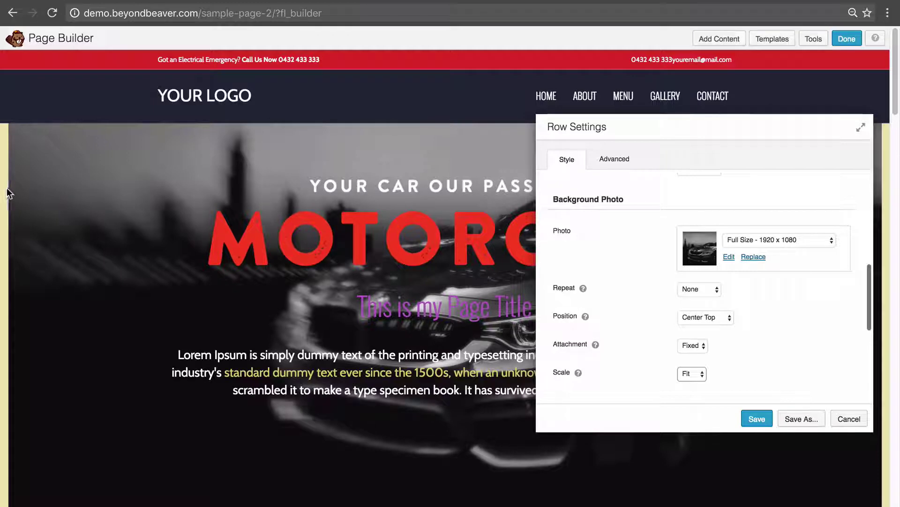
click(696, 373)
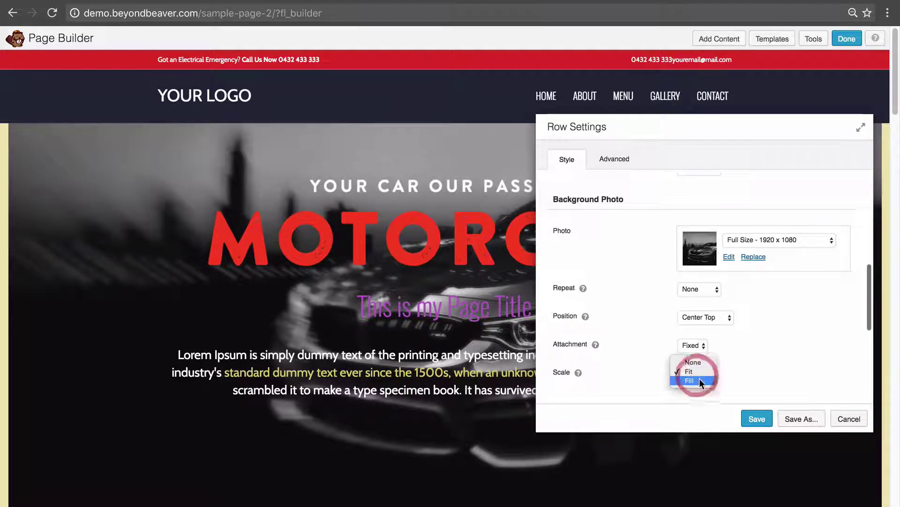
click(699, 380)
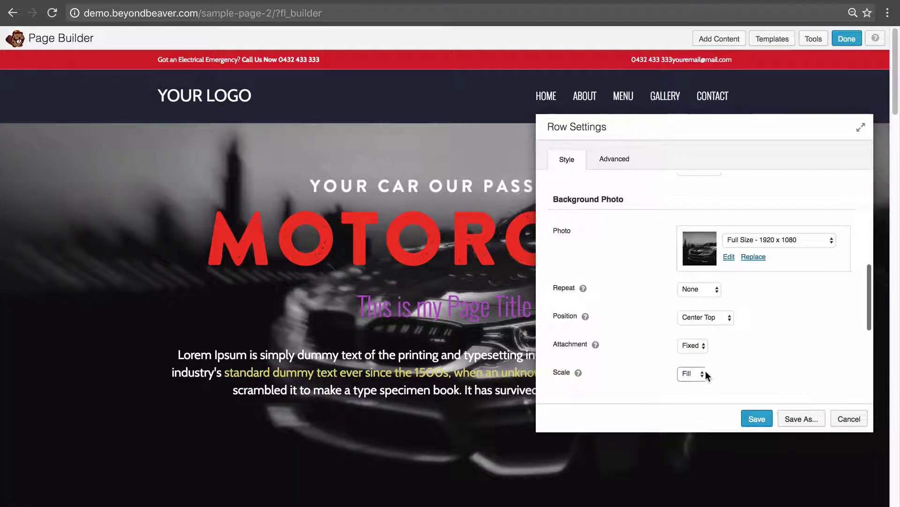
Review the row's background photo and color options, then set the photo's scale to Fit.
drag(870, 274, 870, 326)
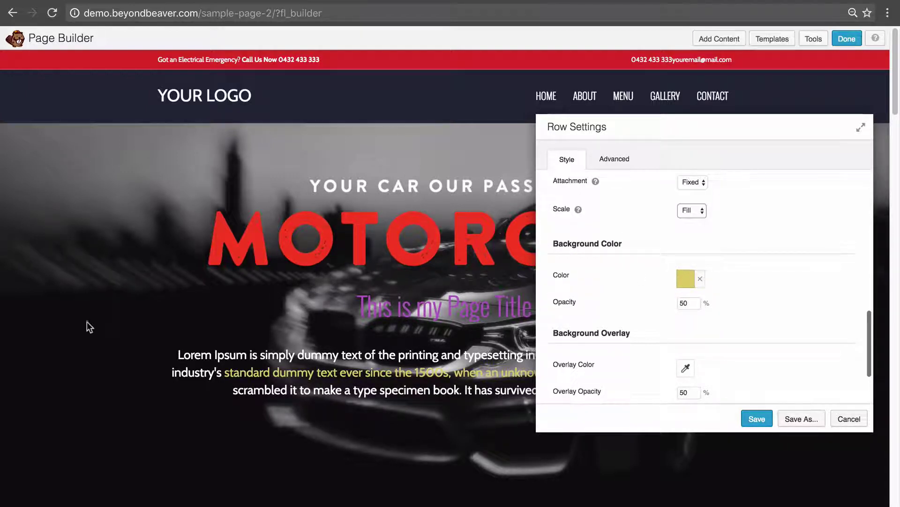
scroll(693, 362, up, 2)
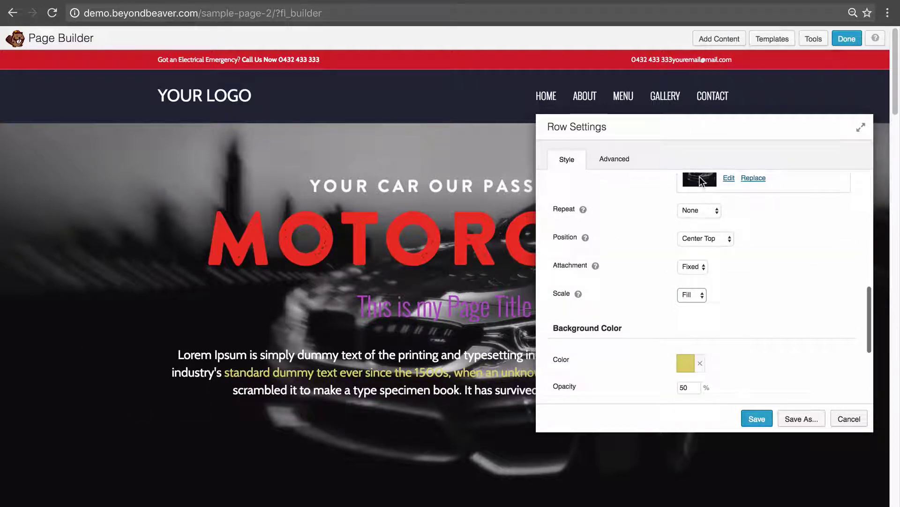
scroll(702, 197, up, 3)
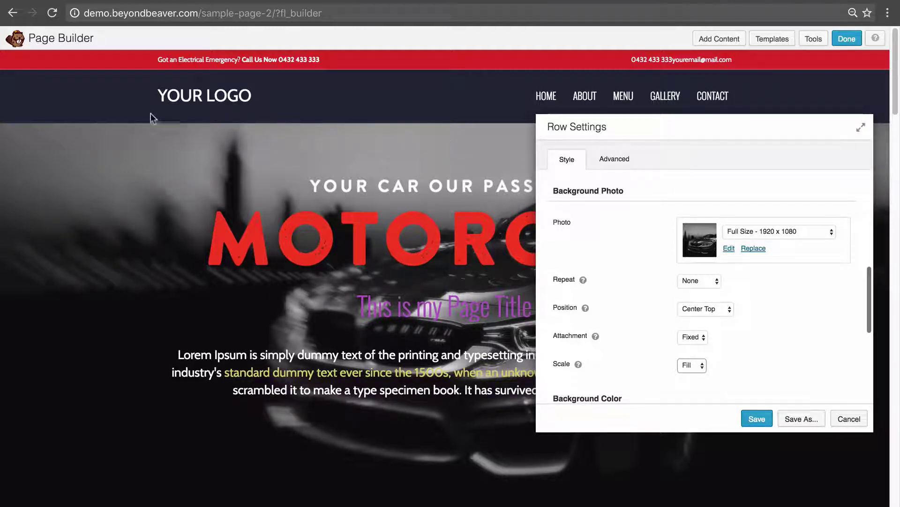
scroll(792, 360, down, 1)
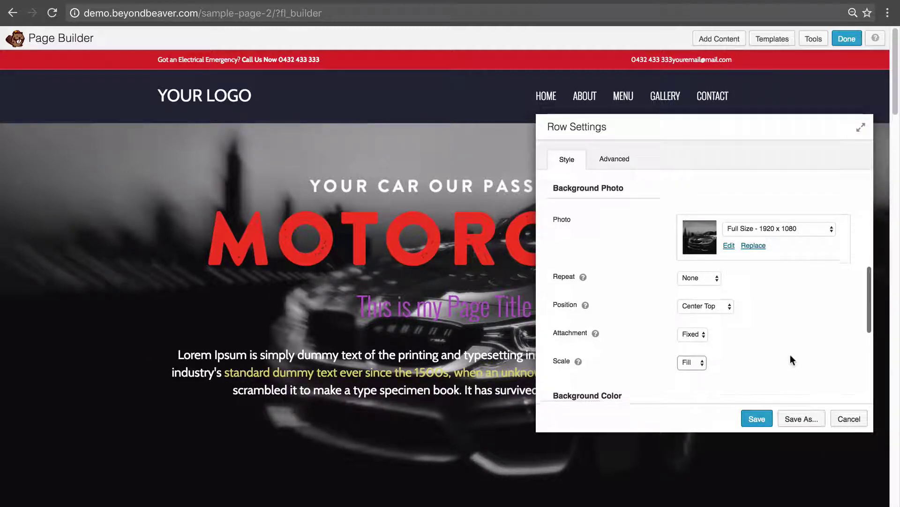
scroll(789, 355, down, 3)
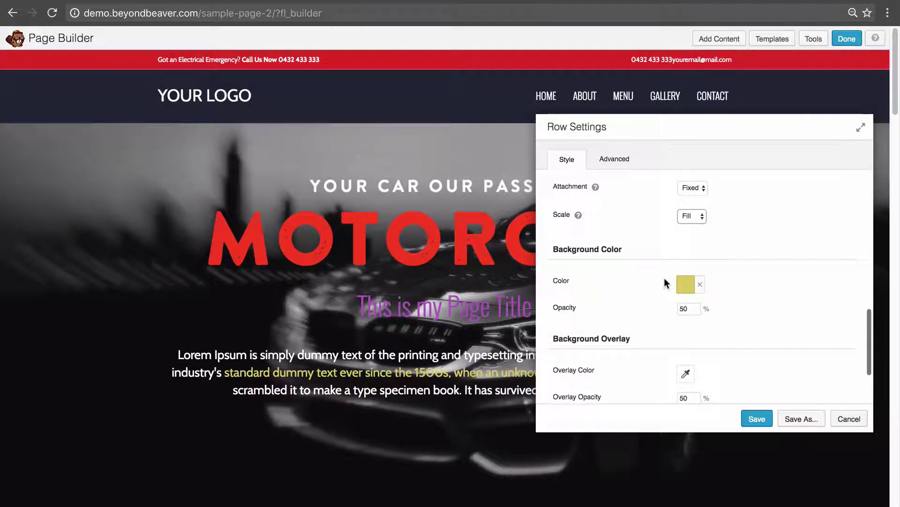
scroll(684, 247, up, 1)
click(689, 232)
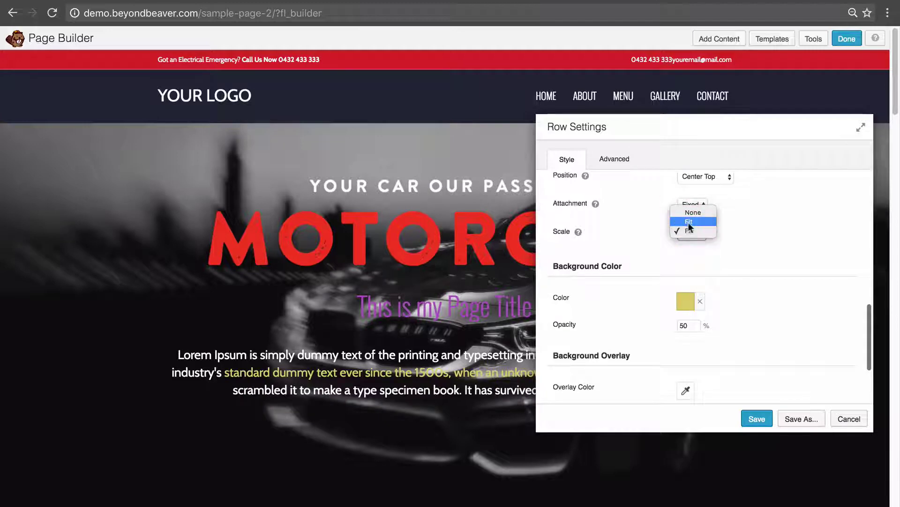
click(692, 226)
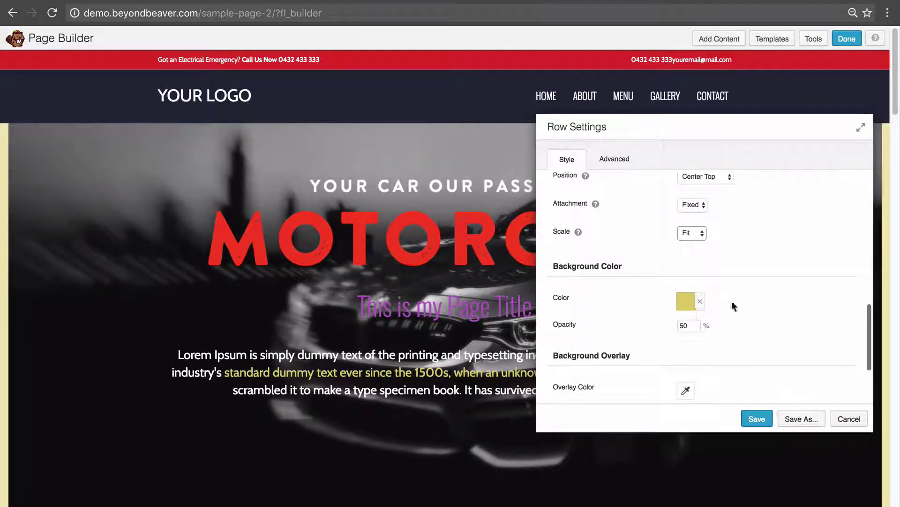
Set the row's background color behind the photo to green #568e4a.
click(686, 301)
drag(704, 342, 712, 378)
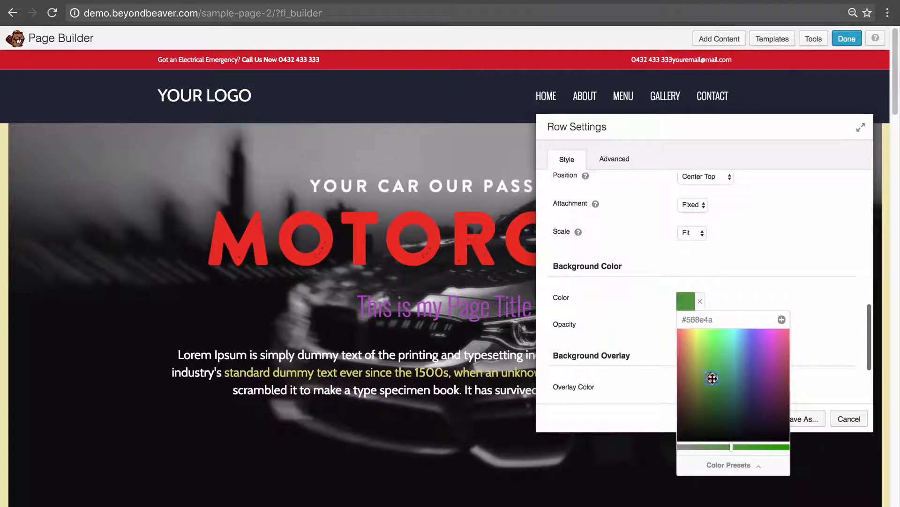
click(764, 278)
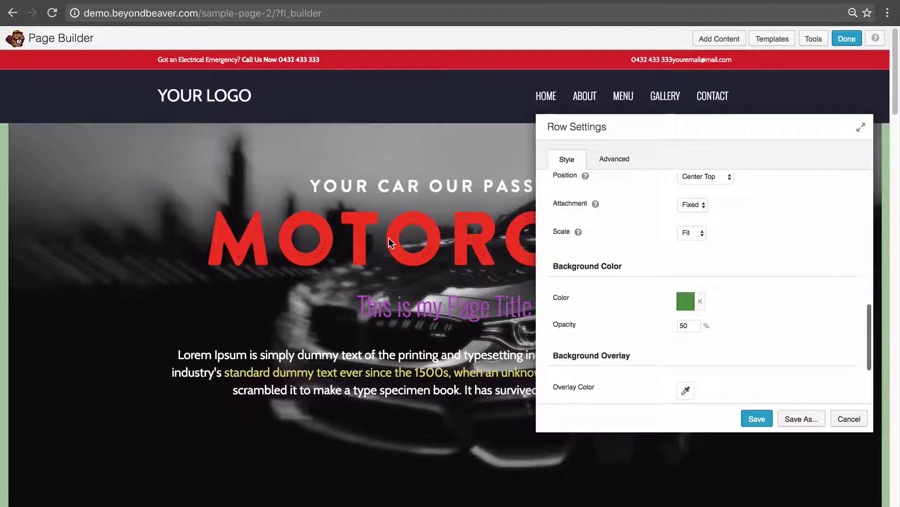
Set the row's background color behind the fitted photo to black, #000000.
scroll(764, 291, up, 3)
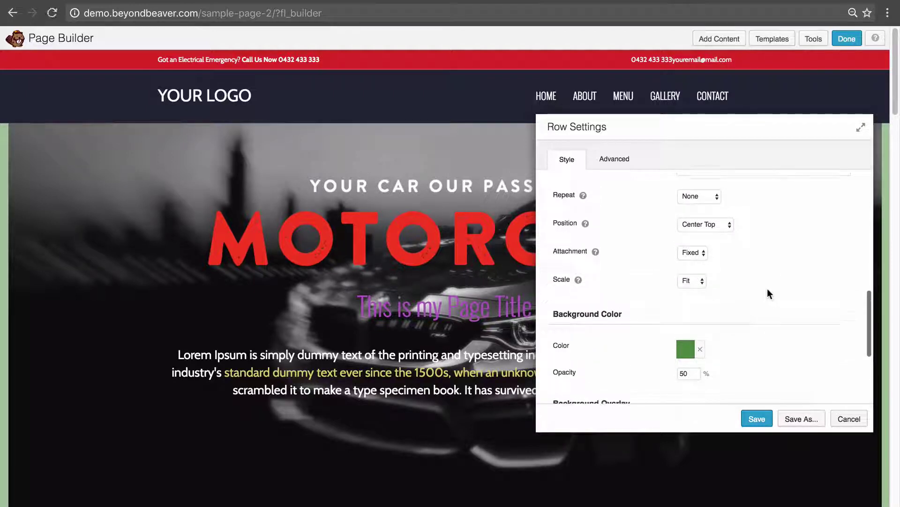
scroll(730, 284, down, 3)
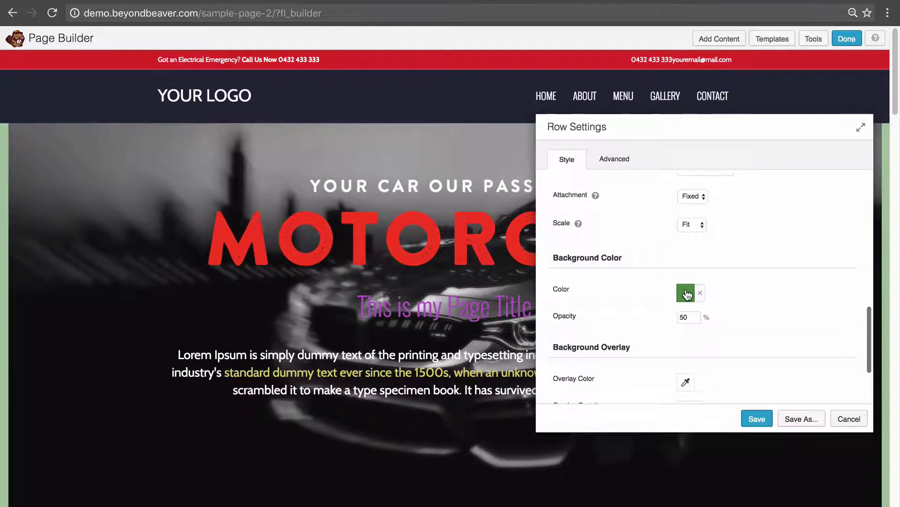
scroll(687, 294, up, 2)
scroll(686, 295, up, 2)
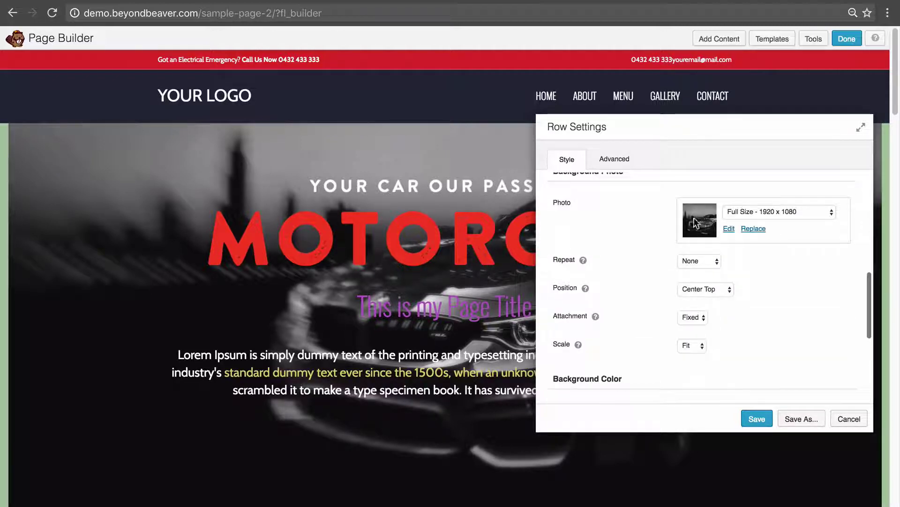
scroll(704, 225, down, 1)
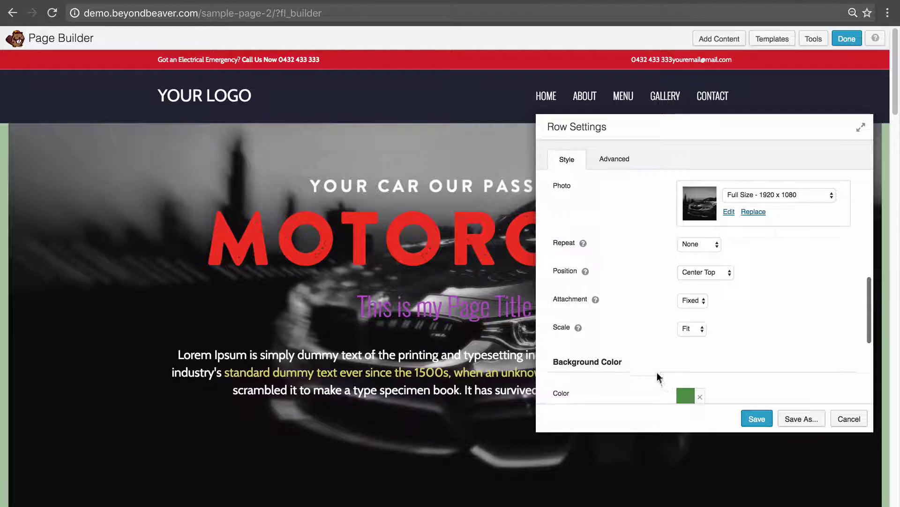
scroll(667, 364, down, 2)
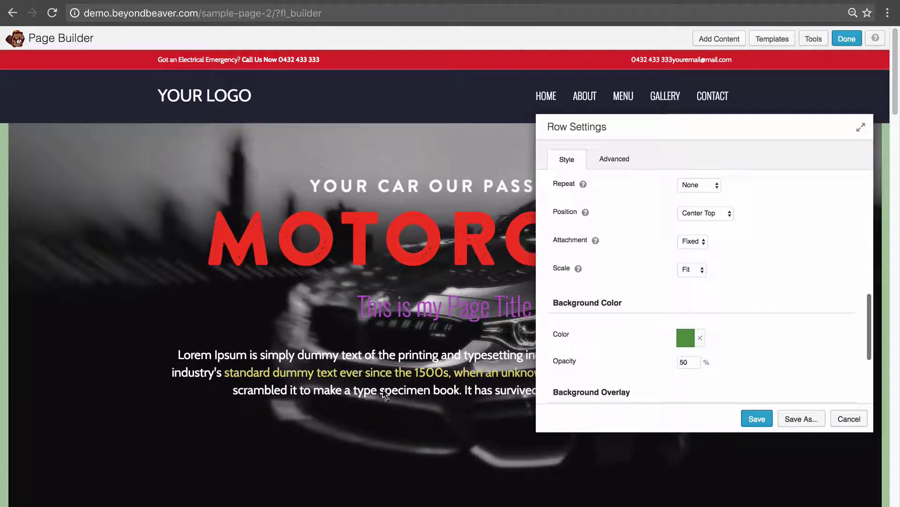
scroll(790, 382, up, 3)
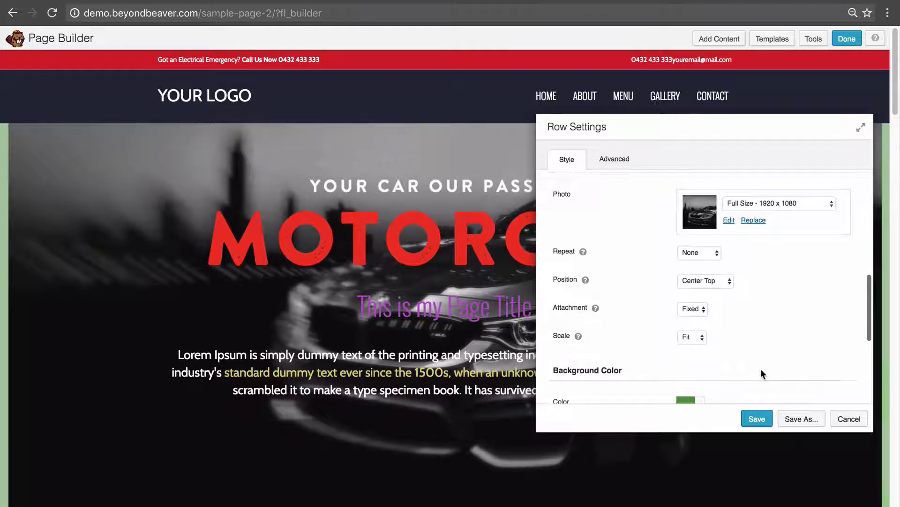
click(686, 400)
double_click(692, 216)
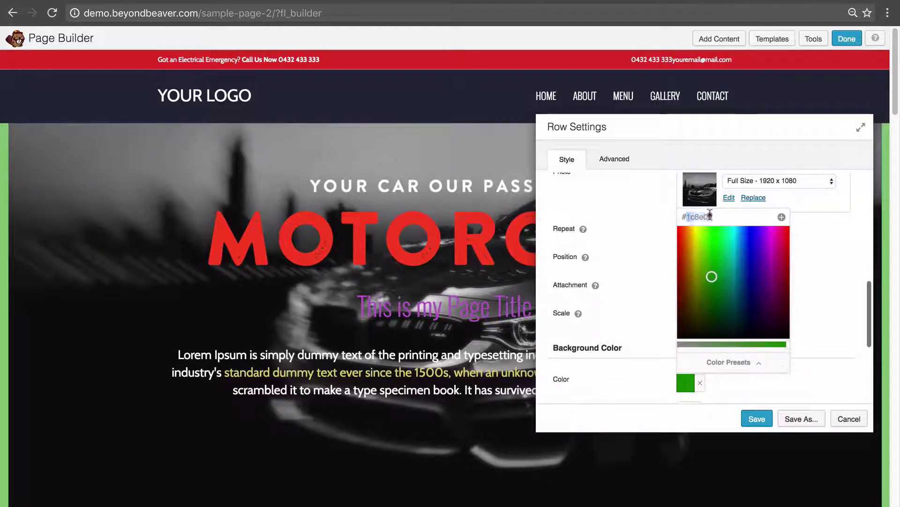
text(000000)
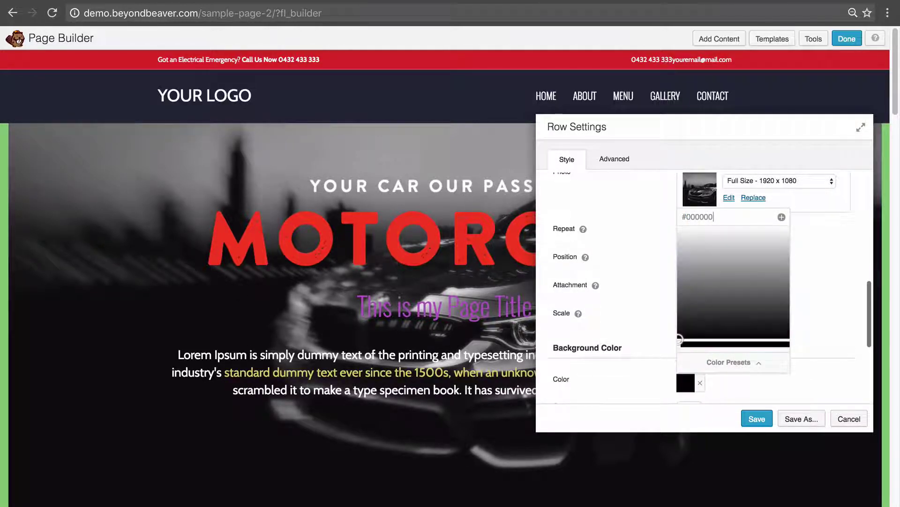
Set the row's background overlay color to near-black #0c0c0c.
click(825, 289)
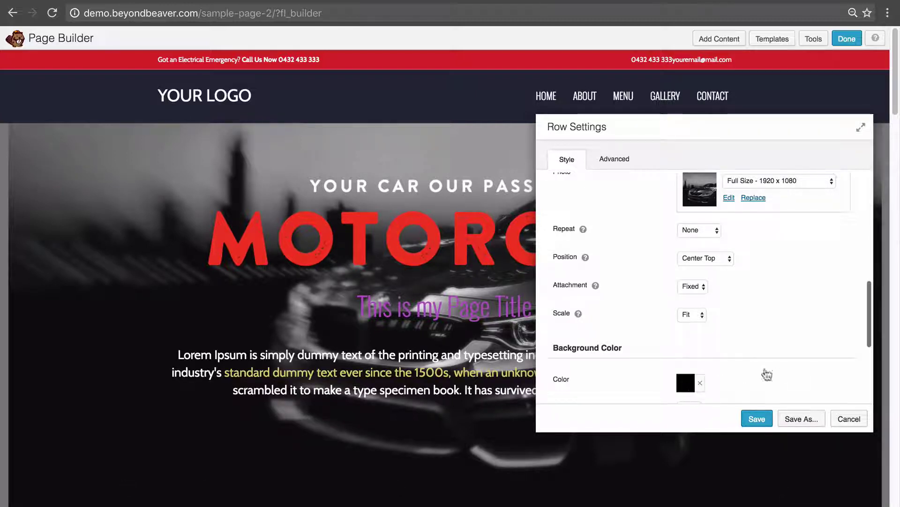
scroll(782, 347, down, 5)
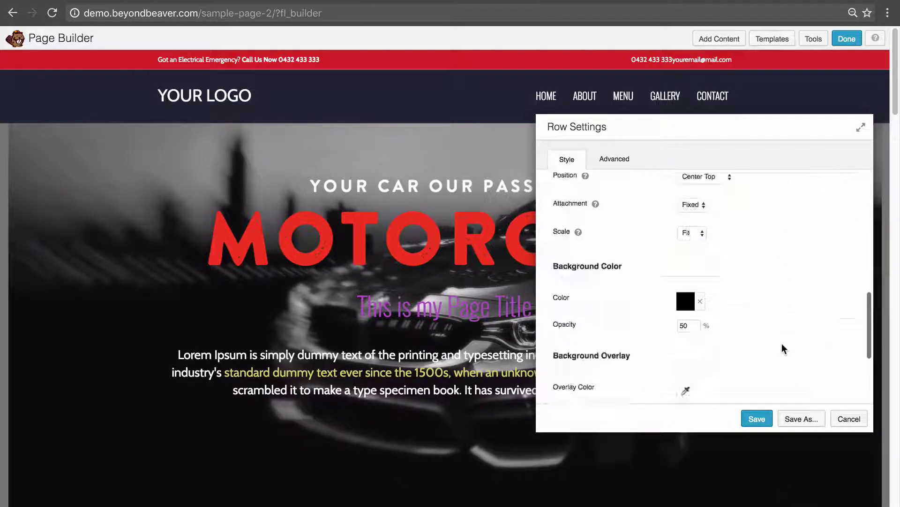
scroll(781, 347, down, 2)
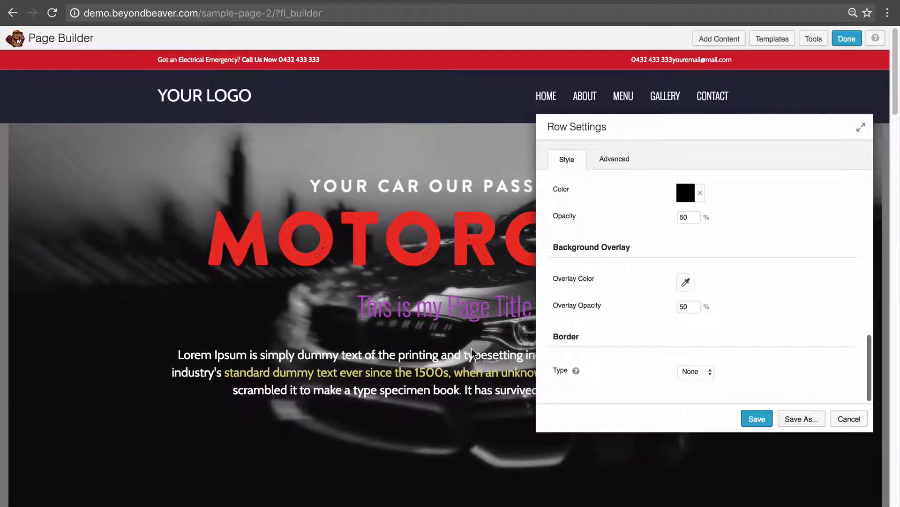
click(683, 281)
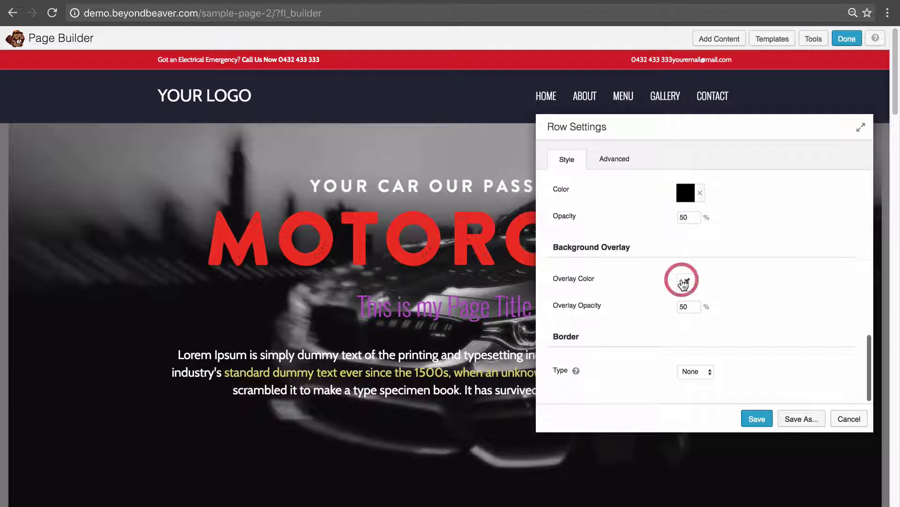
drag(714, 377, 710, 417)
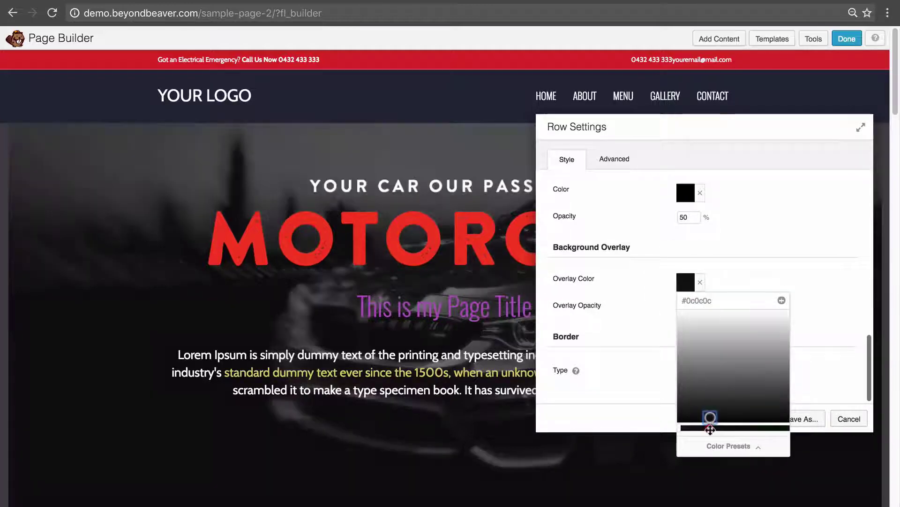
click(847, 316)
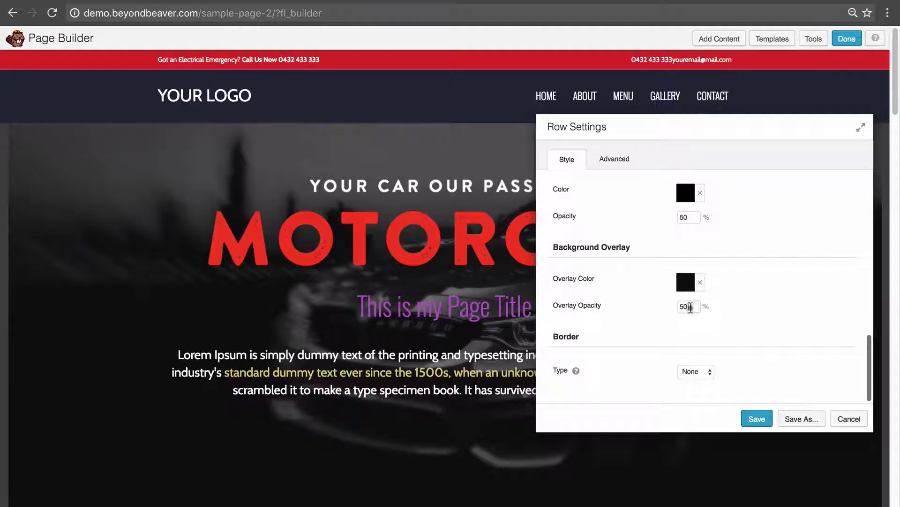
Try background overlay opacities of 90% and 70%, then set the overlay opacity to 60%.
drag(690, 307, 666, 304)
text(90)
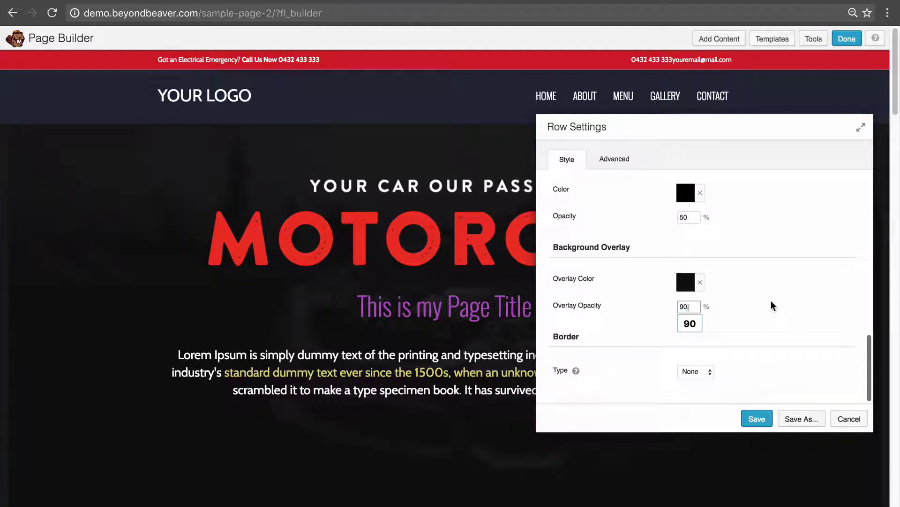
click(773, 306)
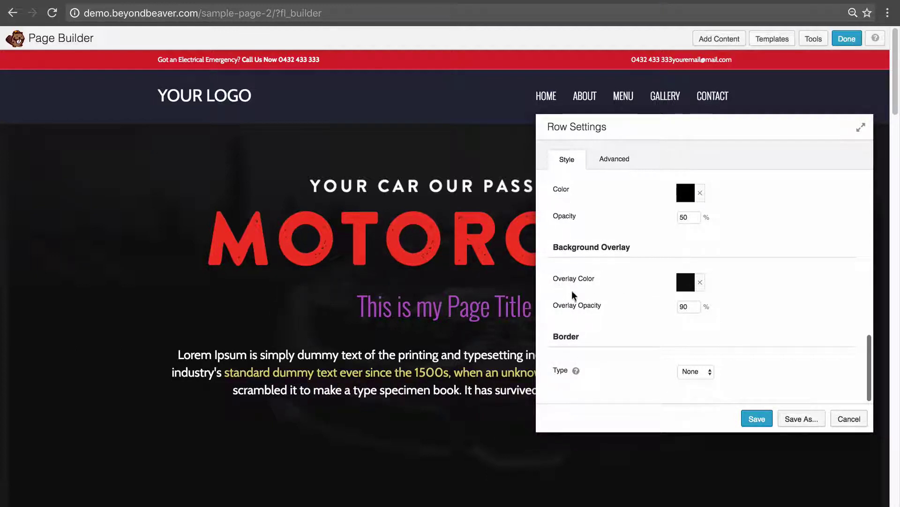
drag(693, 308, 657, 306)
text(70)
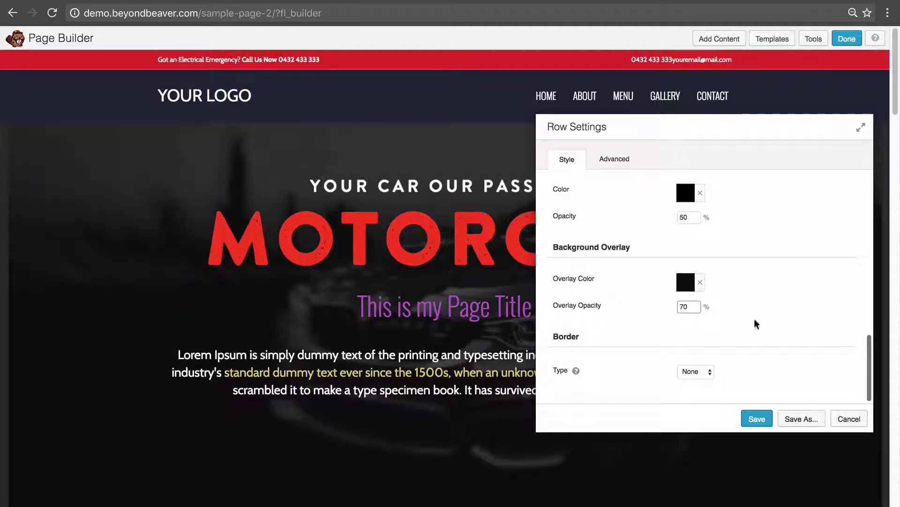
click(755, 320)
drag(691, 307, 658, 307)
text(60)
click(782, 324)
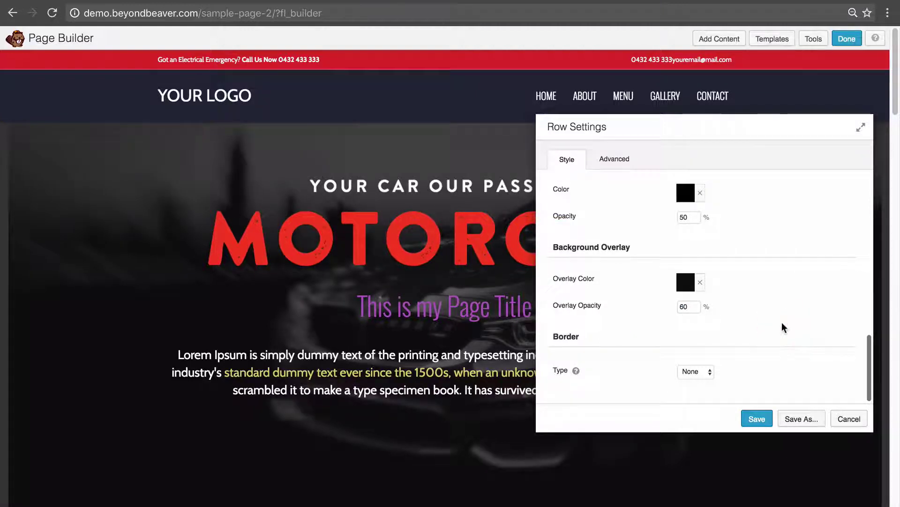
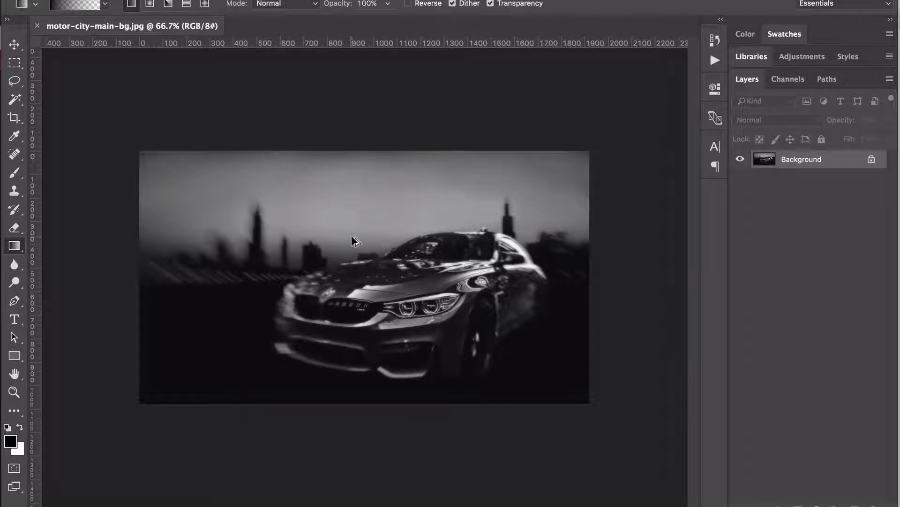
In Photoshop, check the JPEG web export size of motor-city-main-bg.jpg, then cover the image with a black-filled layer at 80% opacity.
key(ctrl+alt+shift+s)
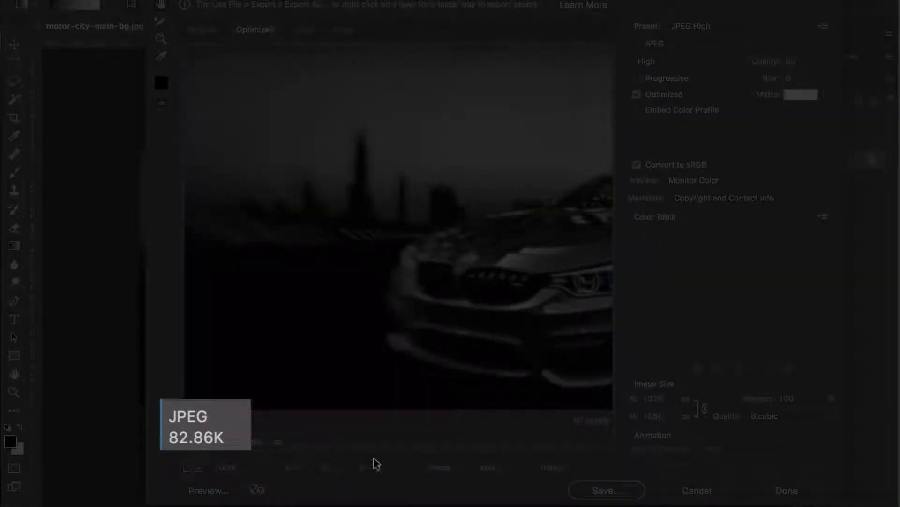
click(676, 488)
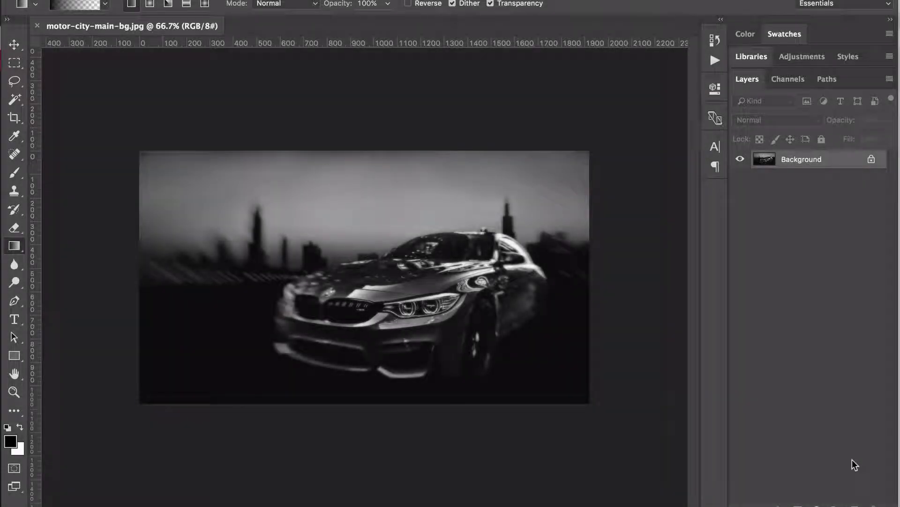
click(856, 504)
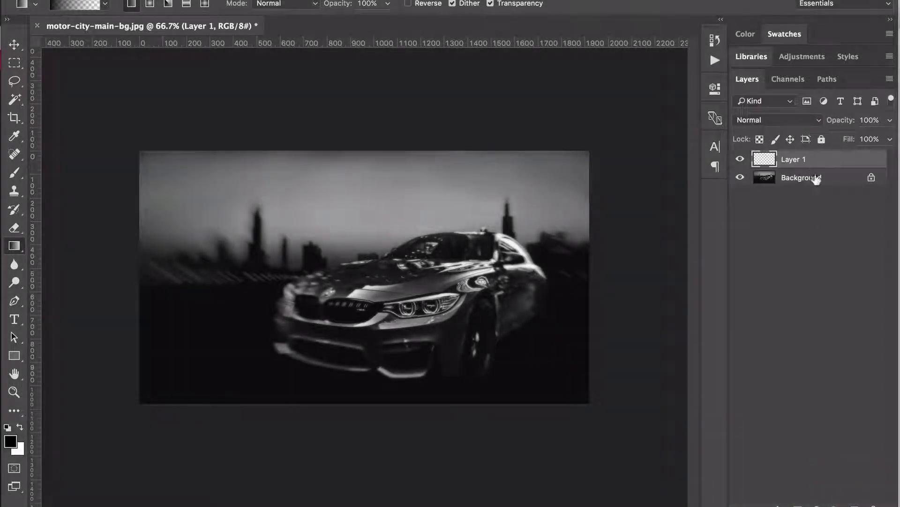
key(shift+g)
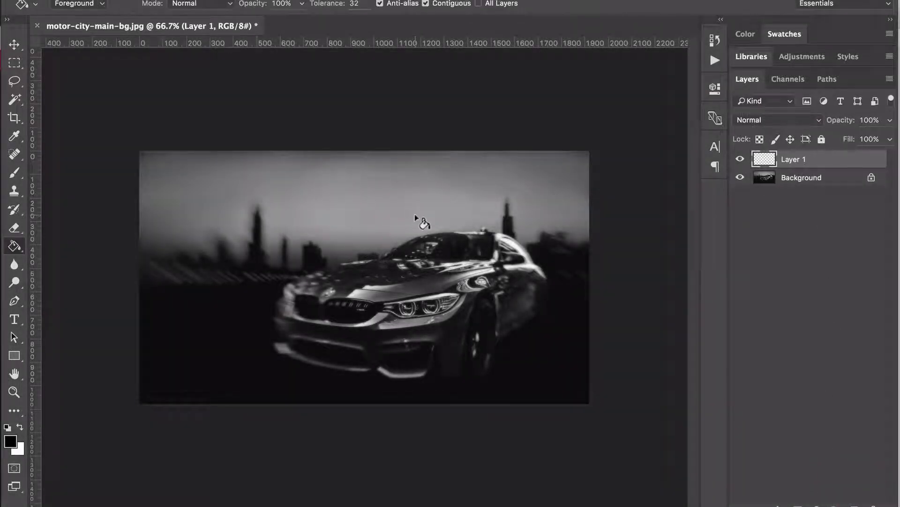
click(417, 216)
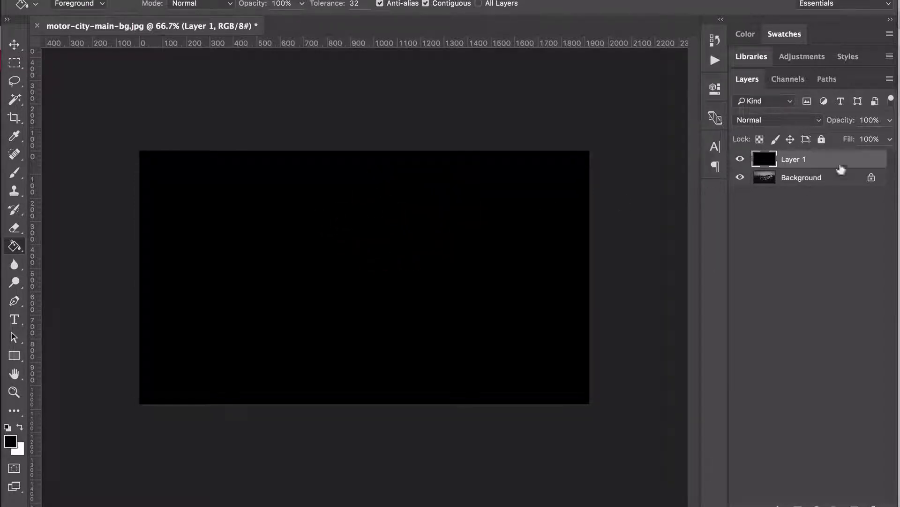
double_click(870, 120)
text(80)
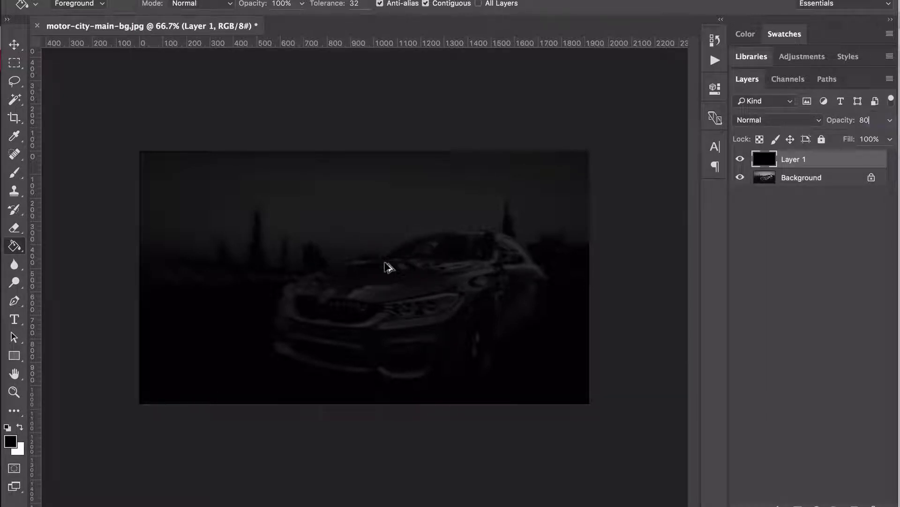
Check the darkened image's JPEG web export size without saving it.
key(ctrl+alt+shift+s)
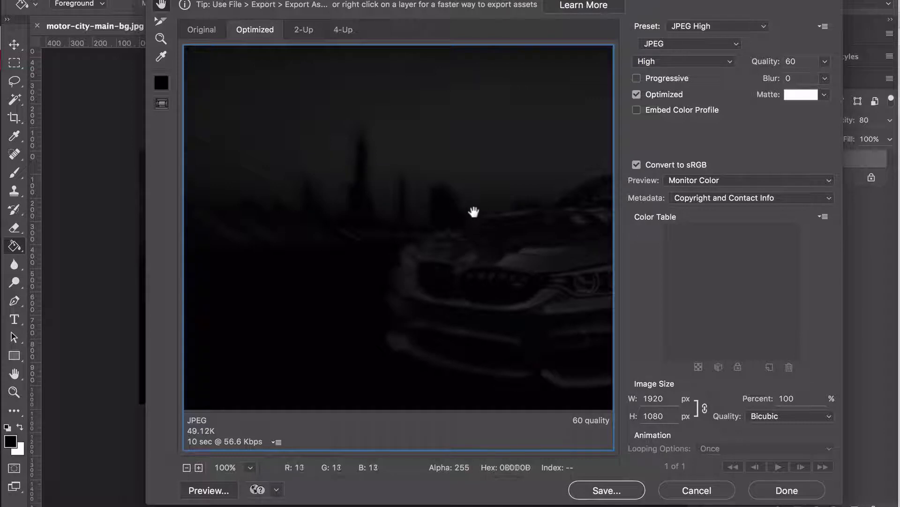
click(697, 490)
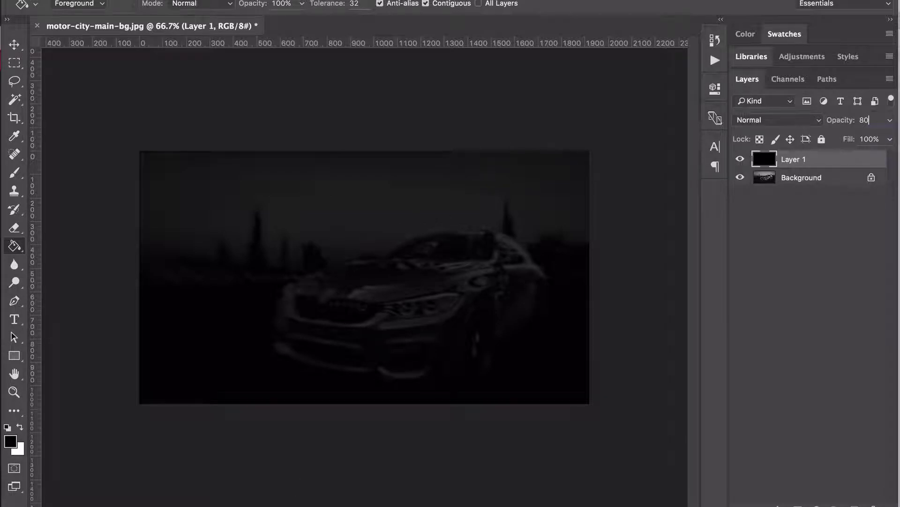
Switch back to Beaver Builder in the browser and review the row's parallax photo, background color and overlay settings.
click(151, 499)
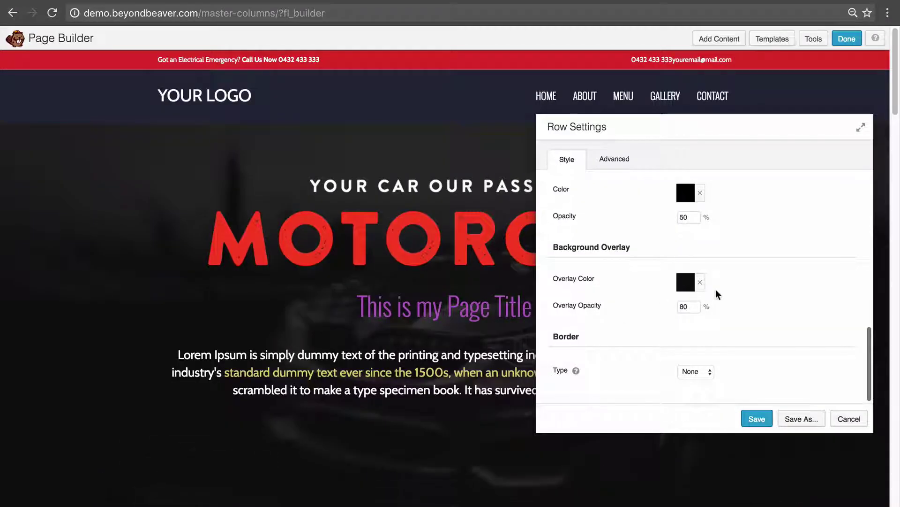
scroll(717, 295, up, 5)
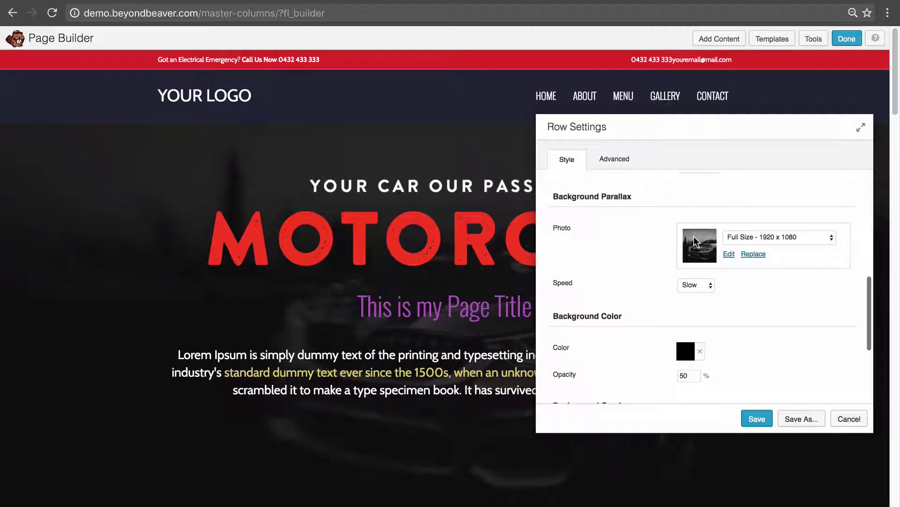
scroll(643, 322, down, 1)
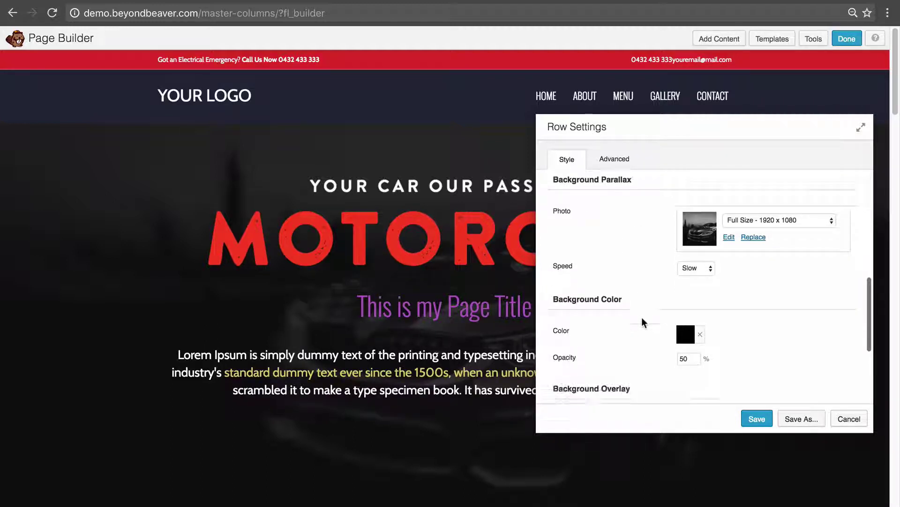
scroll(661, 337, down, 3)
scroll(662, 338, down, 2)
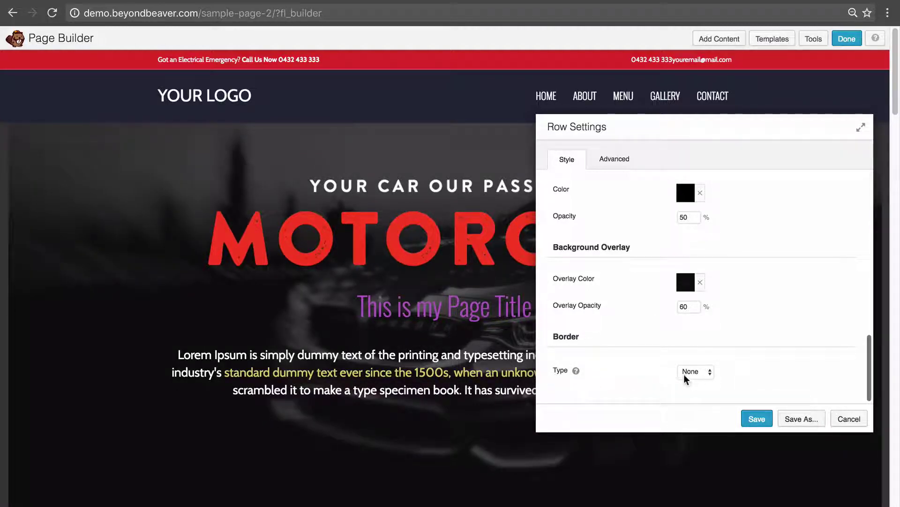
Give the hero row a solid border in the yellow preset color #dfce74.
click(696, 372)
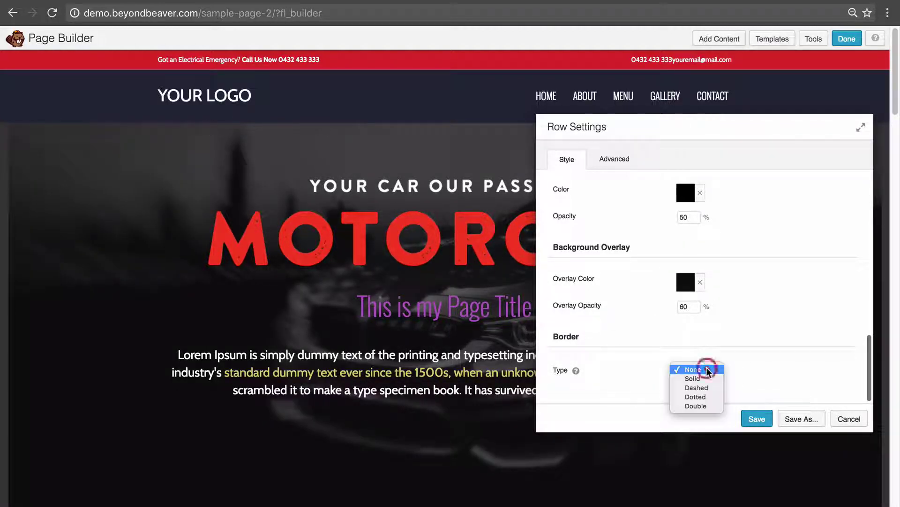
click(791, 341)
key(Down)
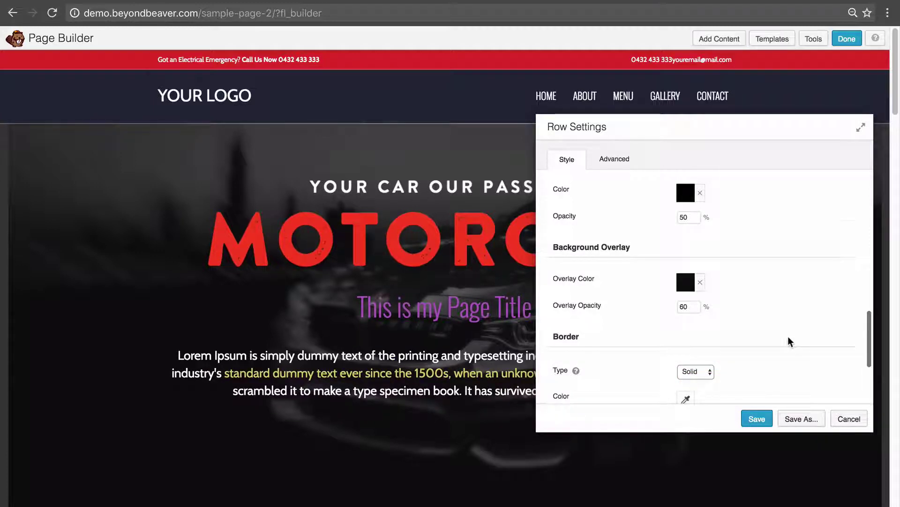
scroll(788, 336, down, 5)
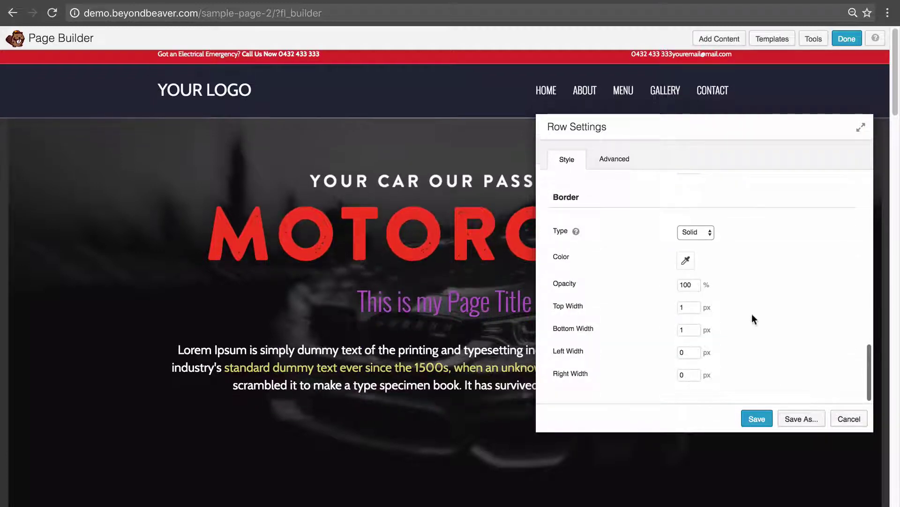
click(685, 261)
click(738, 424)
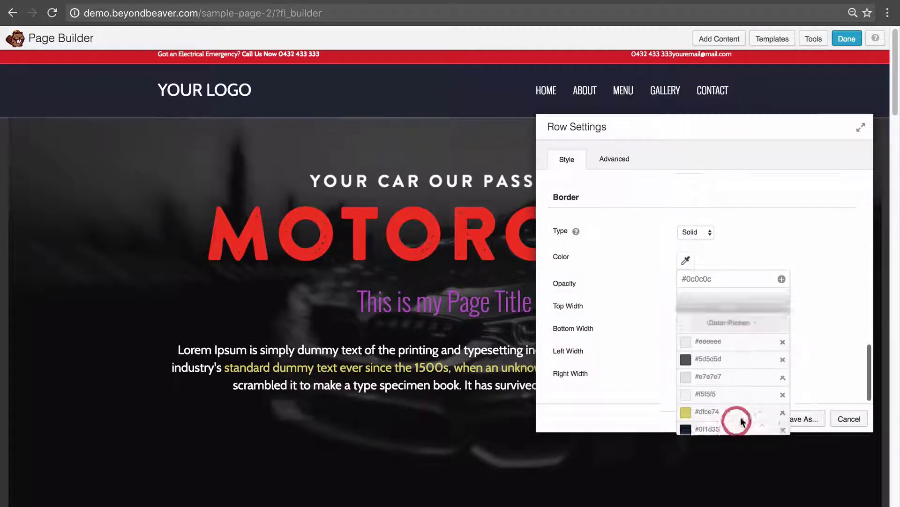
click(732, 367)
click(762, 243)
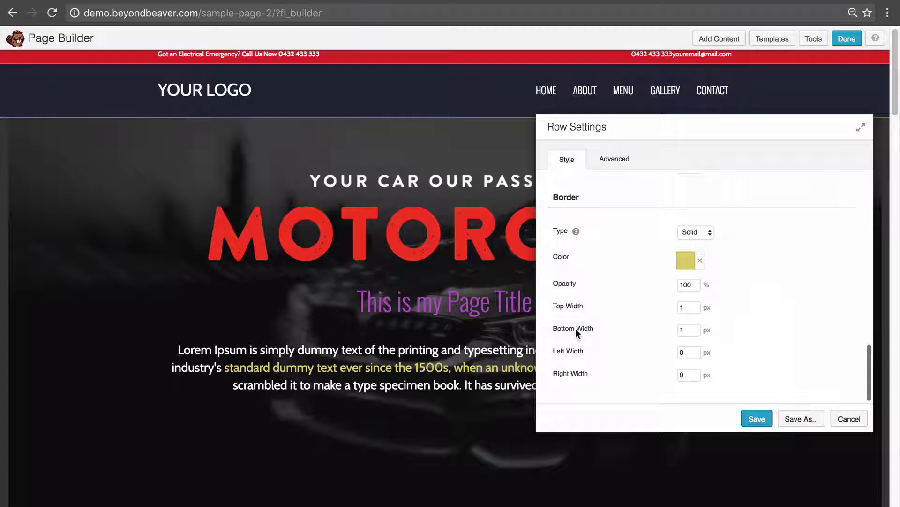
Enter 1 px as the row's bottom border width and inspect the borders above and below the hero section.
double_click(682, 330)
key(BackSpace)
text(1)
scroll(216, 197, down, 3)
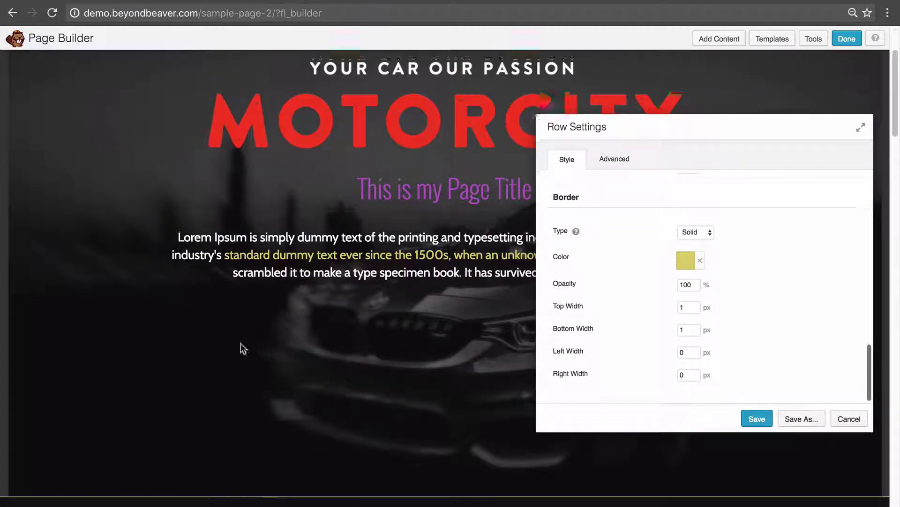
scroll(237, 346, up, 3)
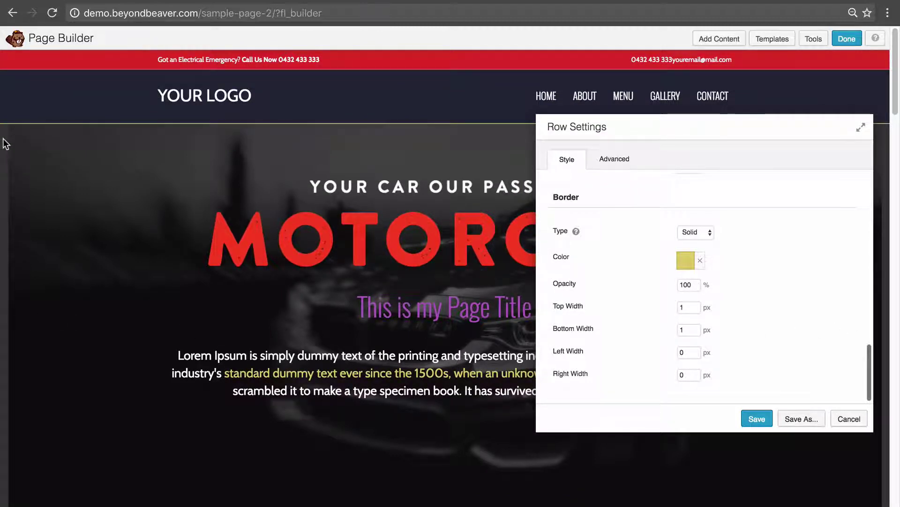
Set the row's background photo scale to Fill.
scroll(725, 327, up, 4)
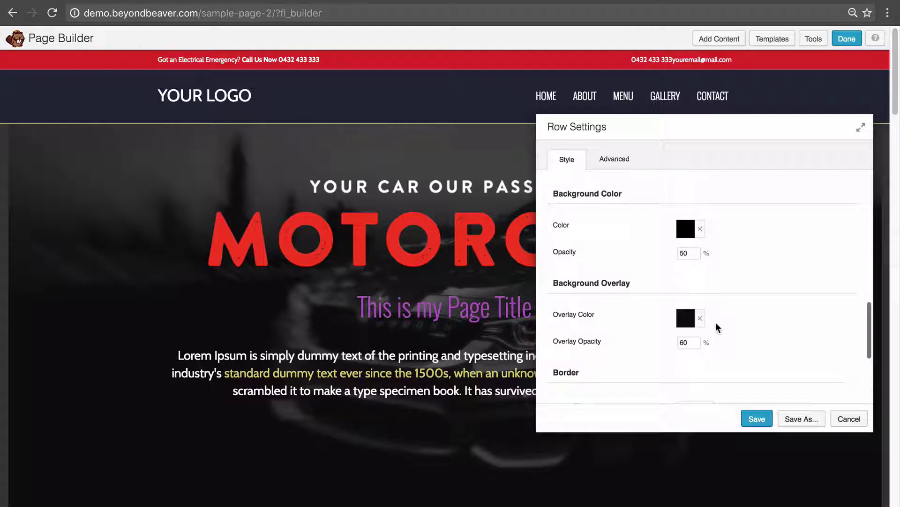
scroll(718, 326, up, 3)
click(692, 259)
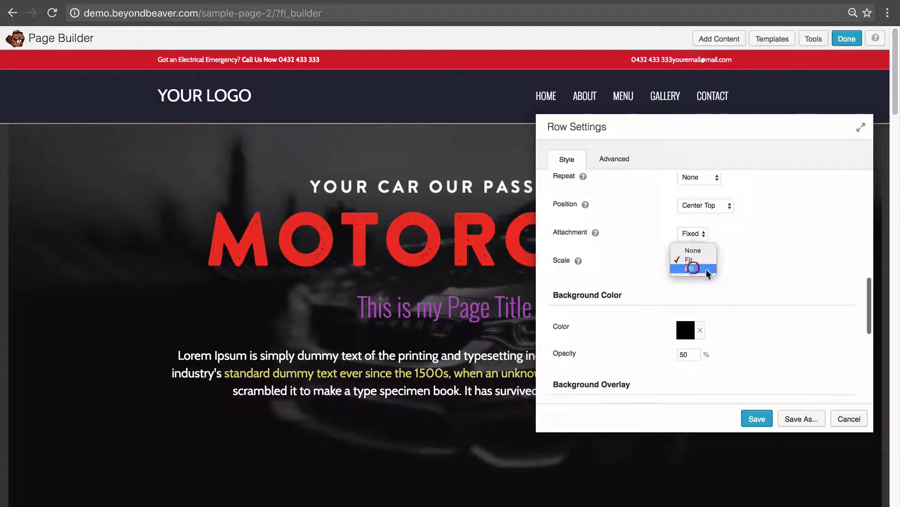
click(690, 269)
Set the row's top and bottom border widths to 15 px and check the bottom border on the page.
scroll(804, 265, down, 6)
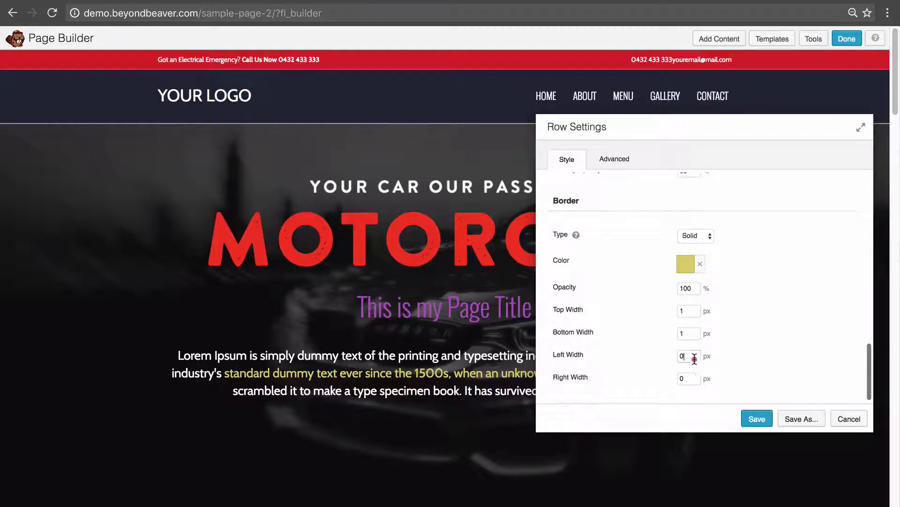
drag(696, 356, 650, 357)
drag(685, 311, 662, 334)
text(1515)
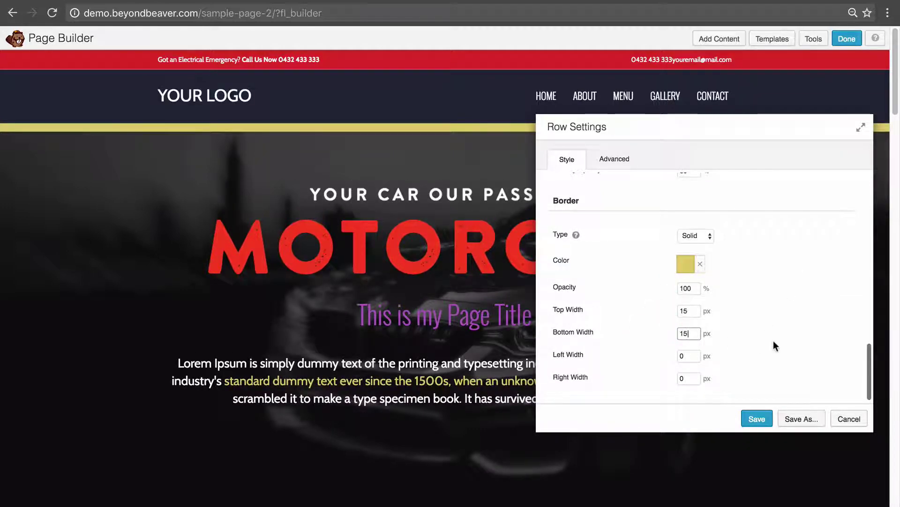
click(774, 340)
scroll(424, 359, down, 3)
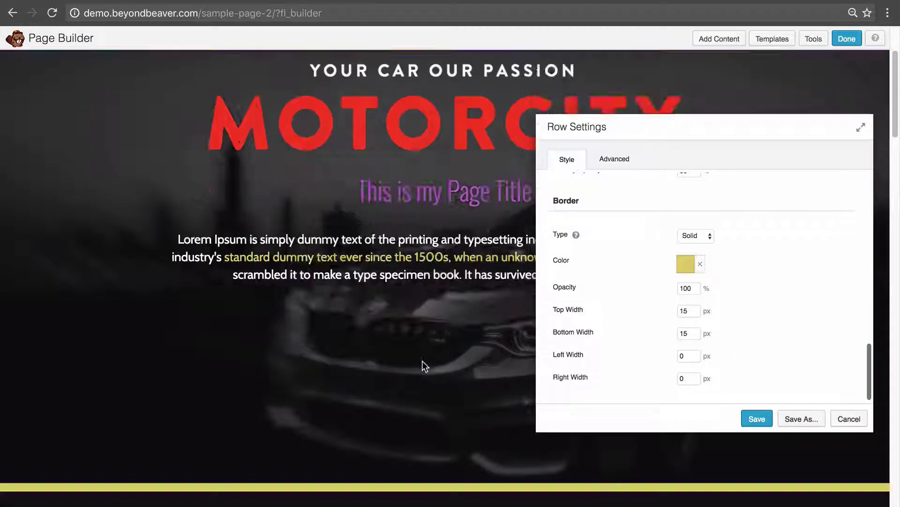
Set the row's left and right border widths to 15 px and check the border around the hero section.
scroll(422, 364, up, 3)
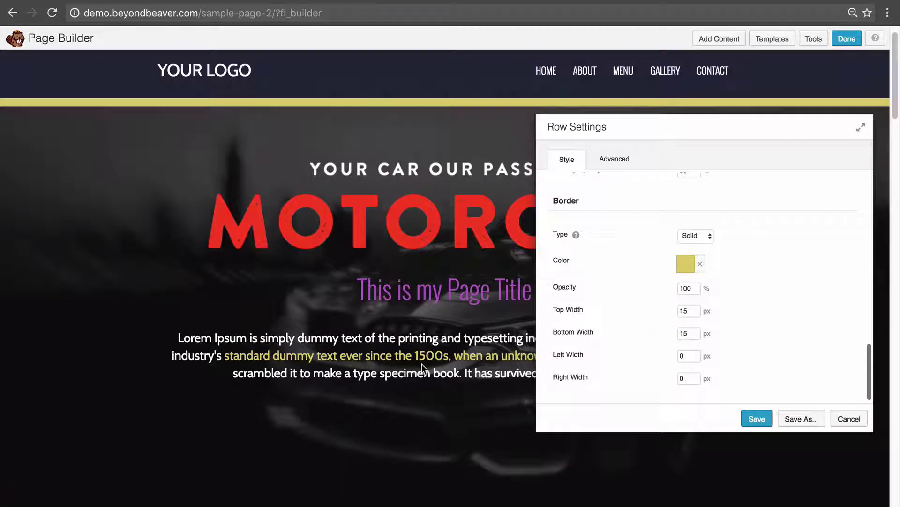
drag(689, 356, 627, 371)
text(1515)
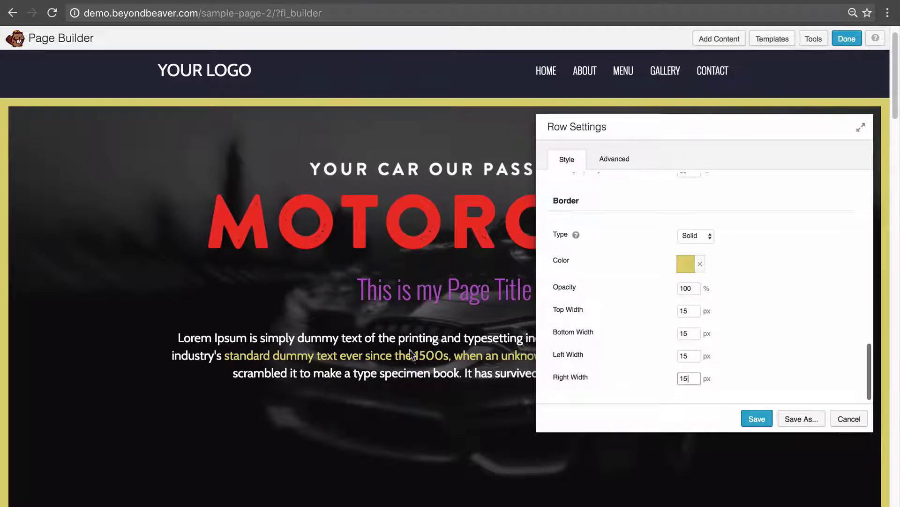
scroll(413, 356, down, 4)
scroll(416, 356, up, 3)
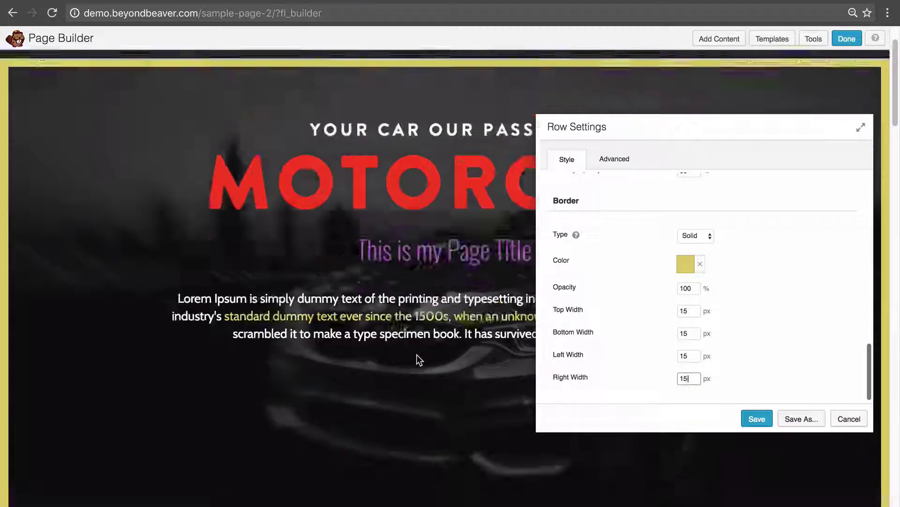
scroll(417, 360, down, 3)
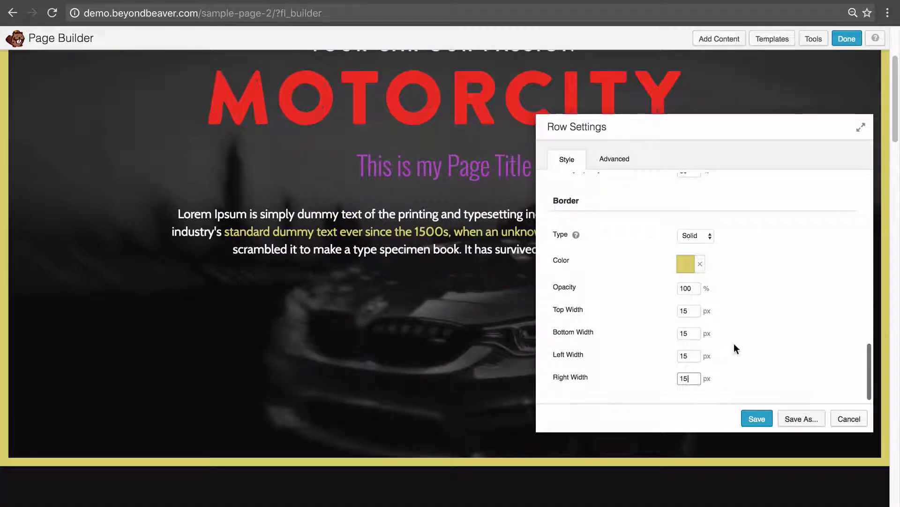
scroll(438, 371, up, 2)
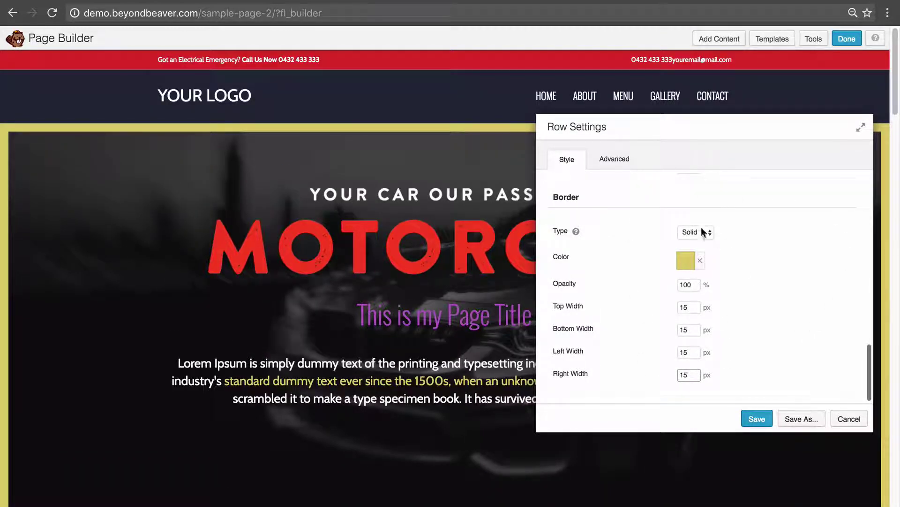
Set the row's background type to Video and view the media library's MP4 video picker without selecting a file.
scroll(666, 282, up, 5)
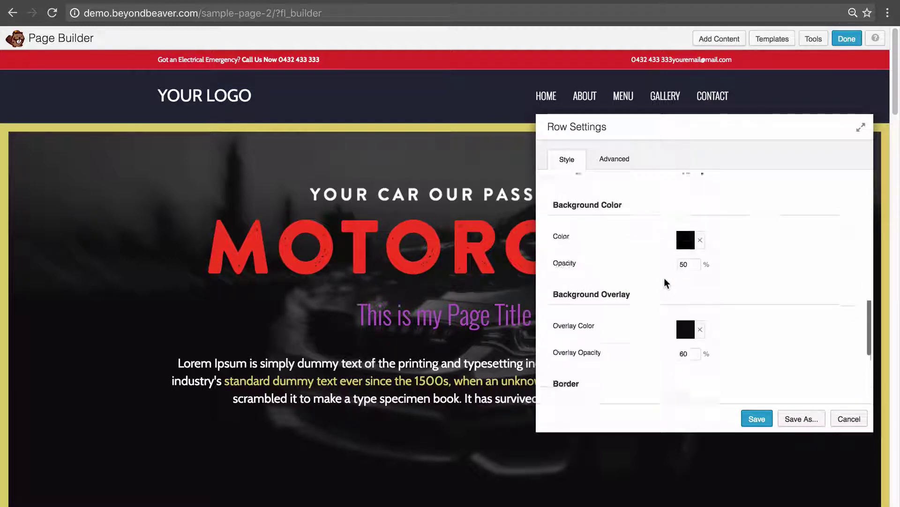
scroll(665, 280, up, 7)
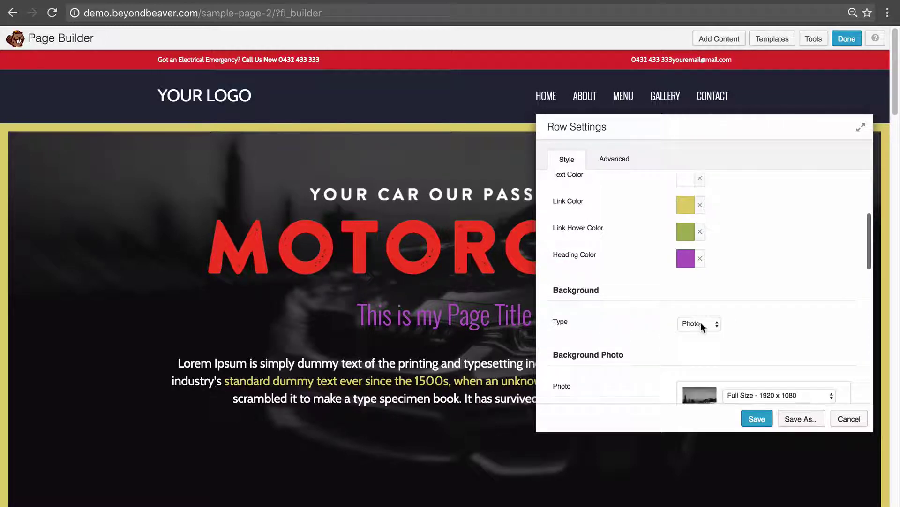
click(684, 327)
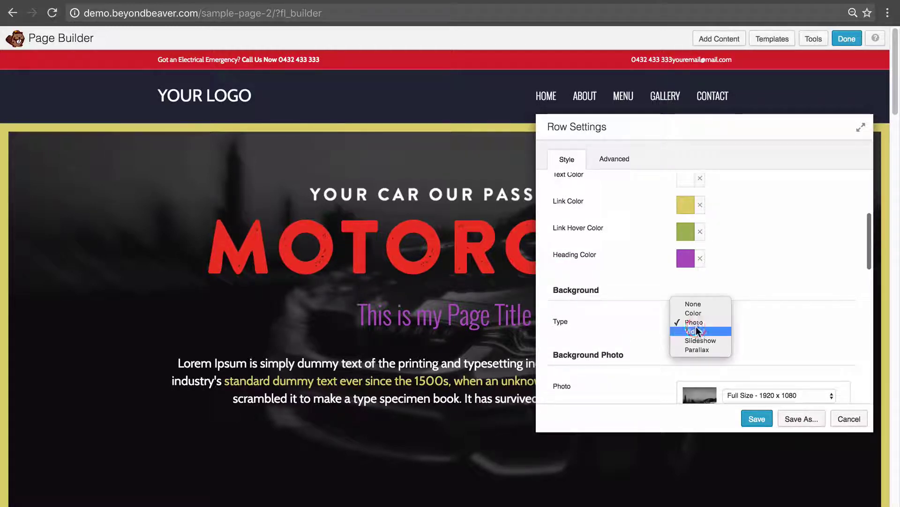
click(714, 332)
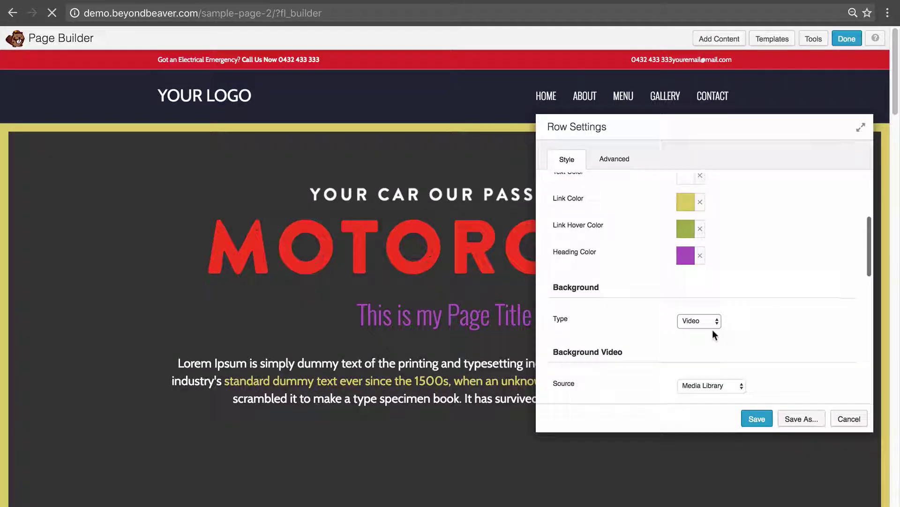
scroll(713, 329, down, 3)
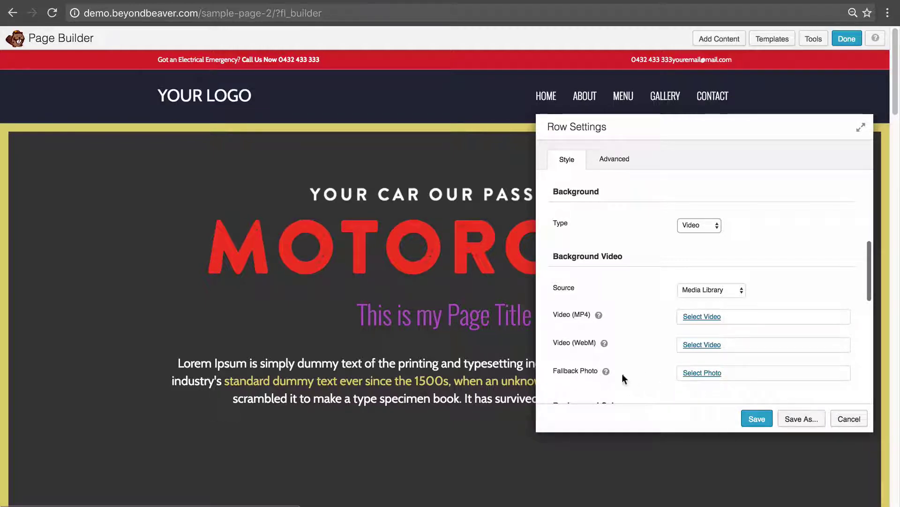
mouse_move(606, 373)
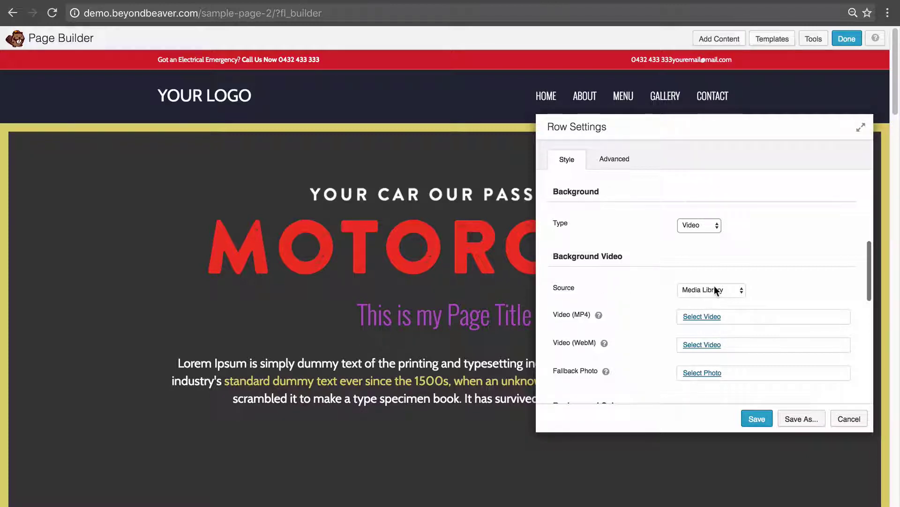
click(705, 316)
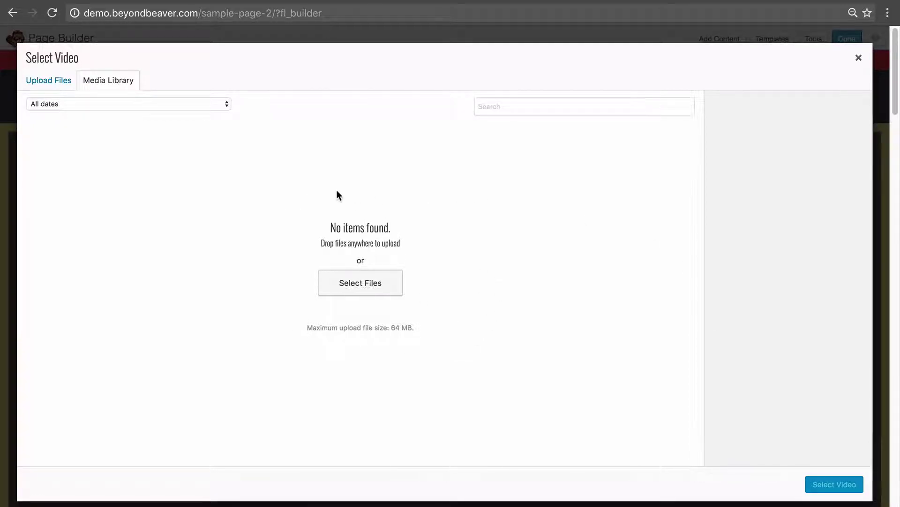
click(859, 57)
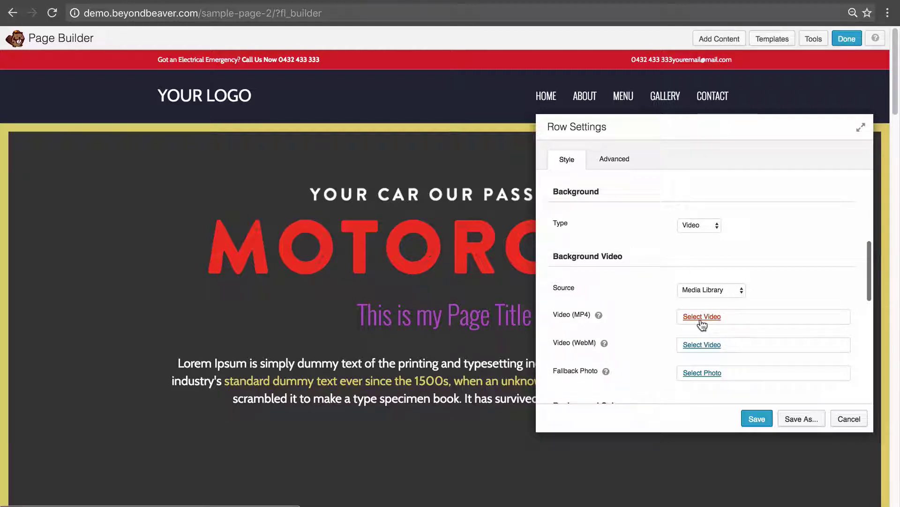
Set the background video source to YouTube or Vimeo after comparing it with the URL source option.
click(707, 293)
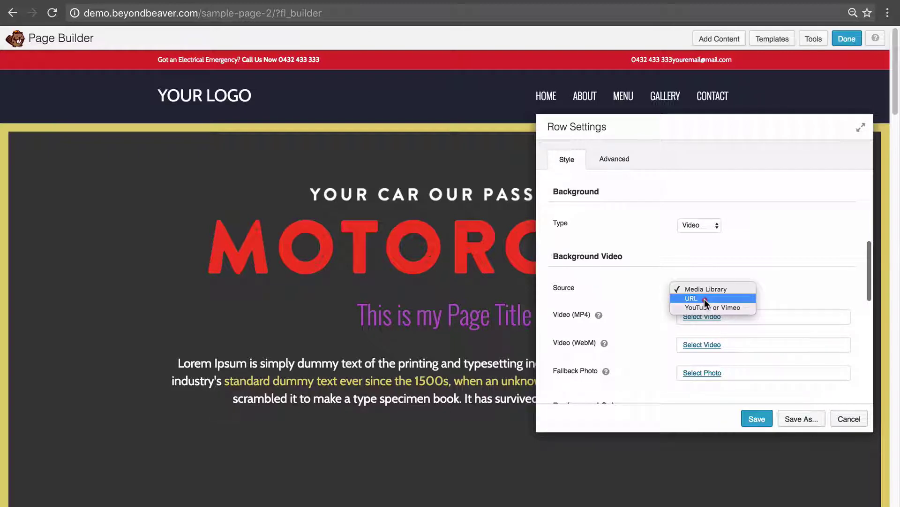
click(704, 300)
click(703, 296)
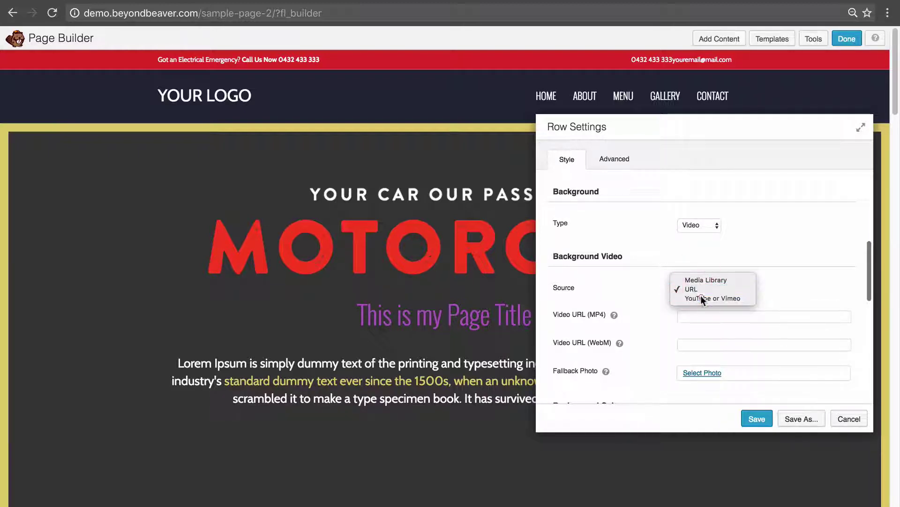
click(701, 295)
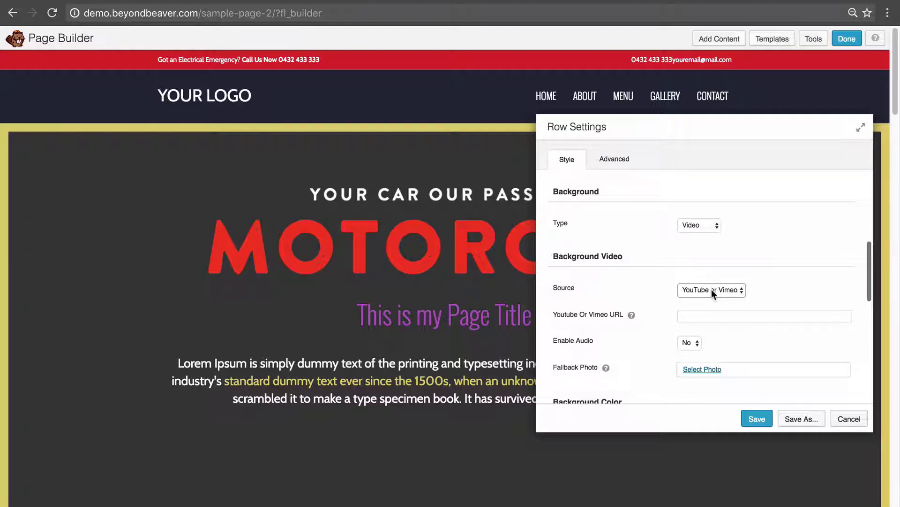
click(711, 289)
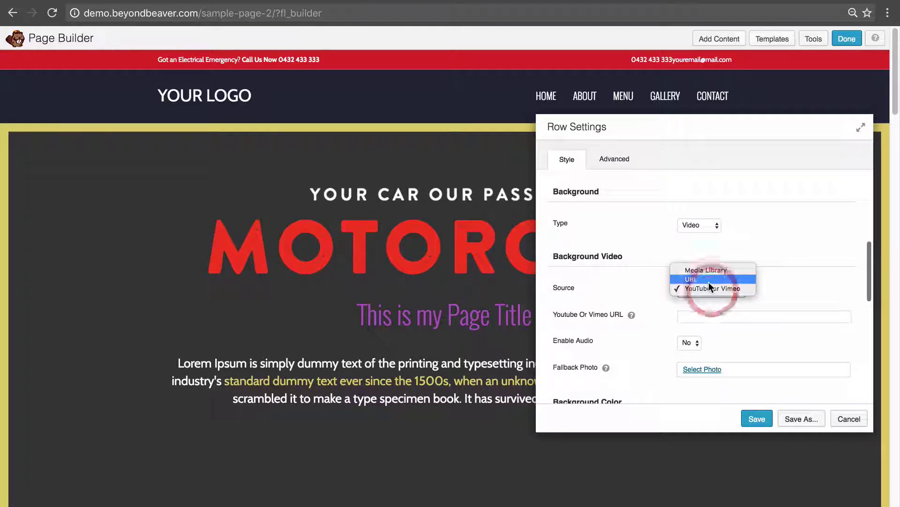
click(699, 281)
click(702, 289)
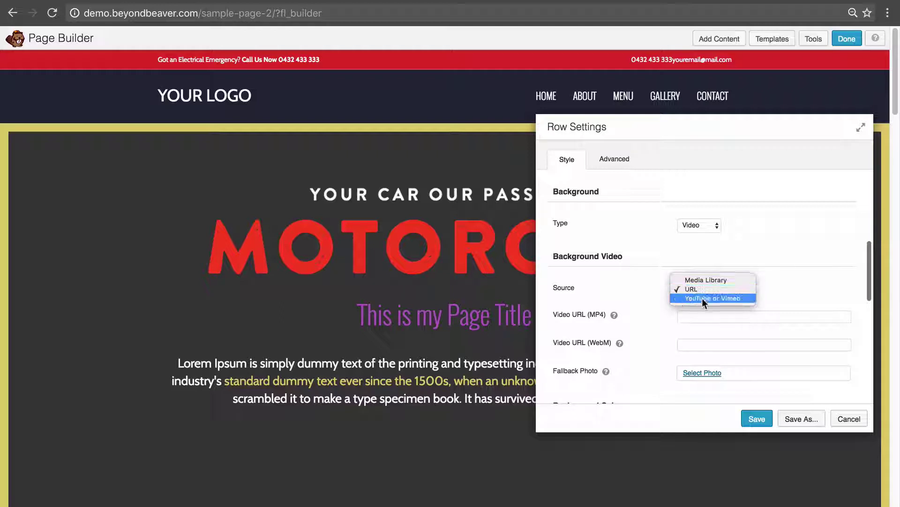
click(702, 298)
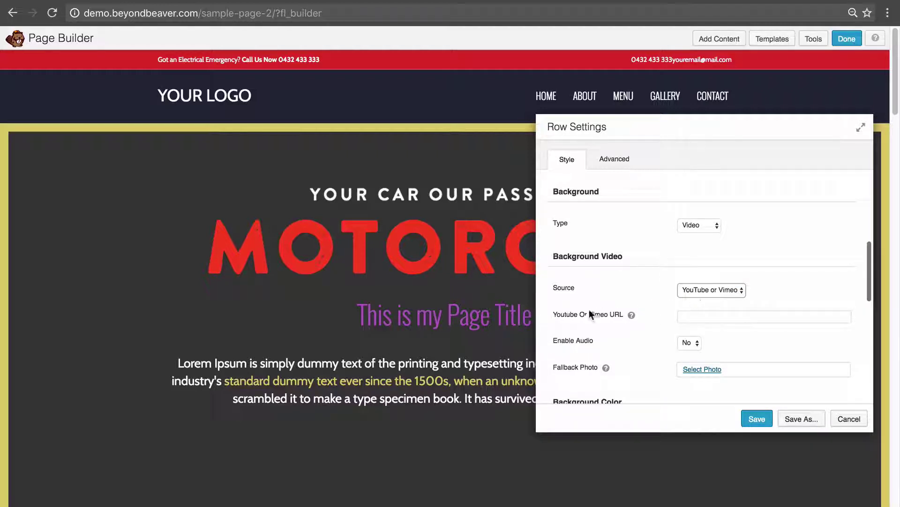
click(743, 315)
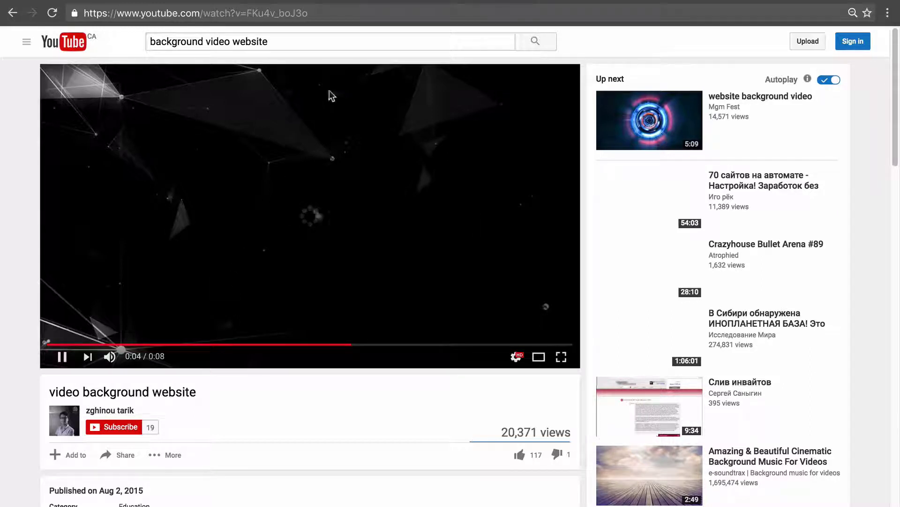
click(322, 12)
key(ctrl+c)
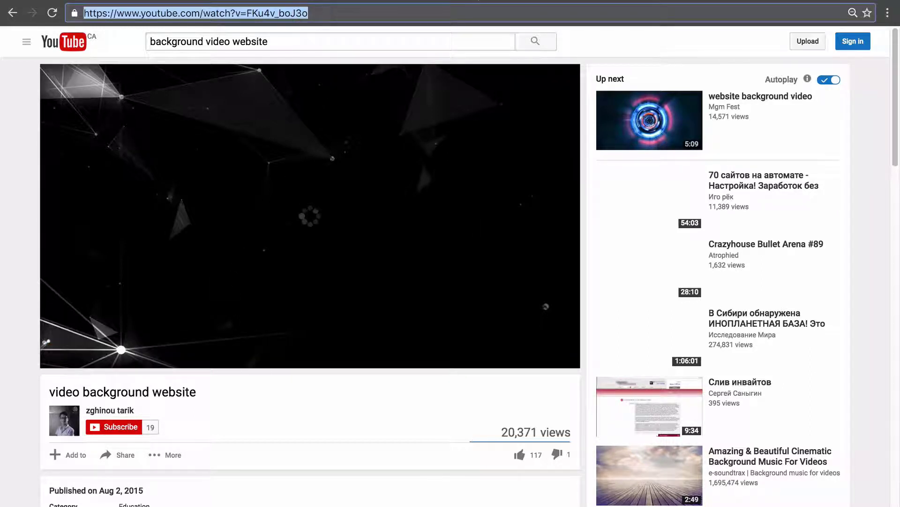
click(481, 1)
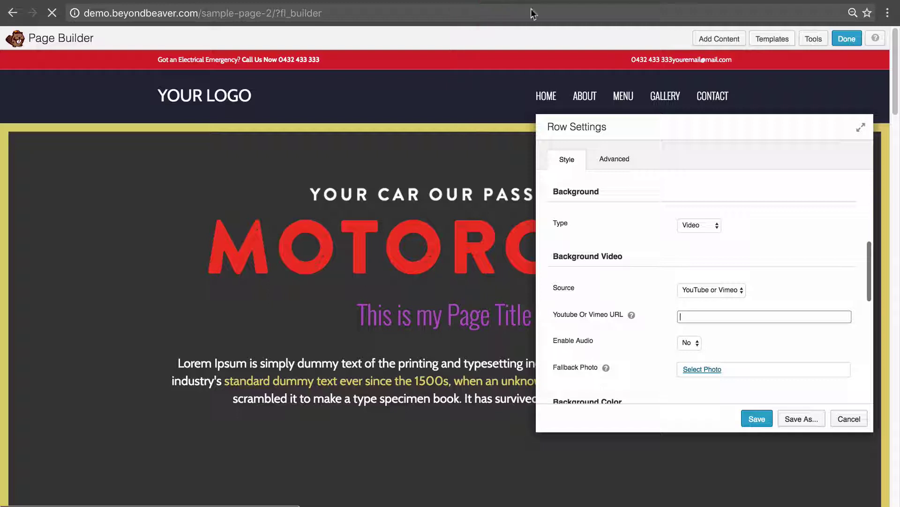
key(ctrl+v)
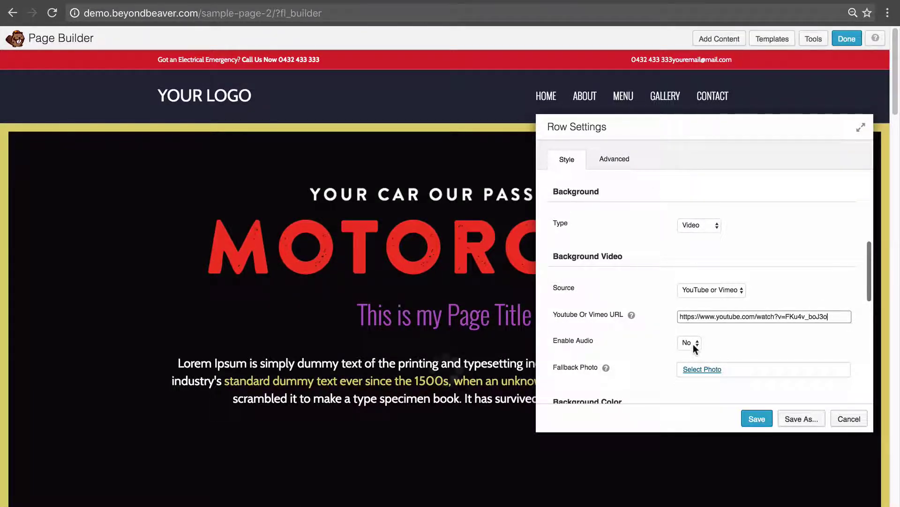
mouse_move(607, 371)
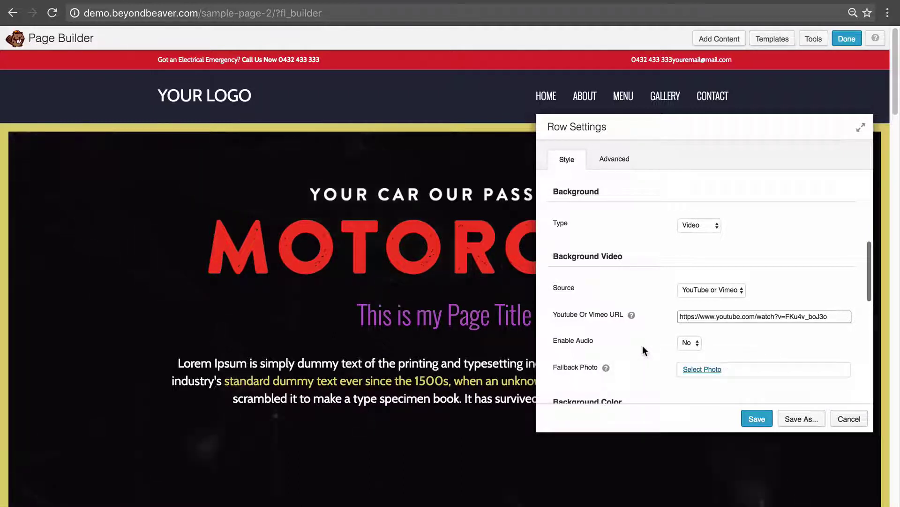
scroll(432, 333, down, 2)
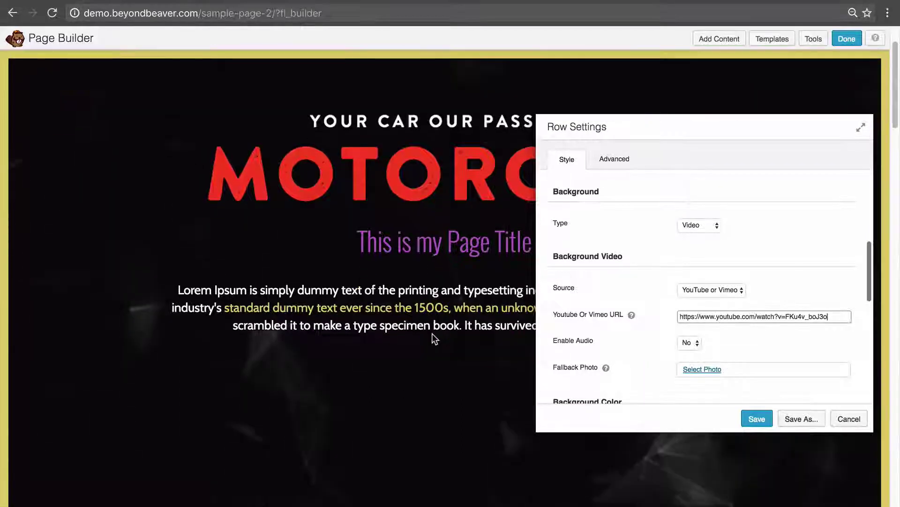
scroll(432, 339, down, 2)
scroll(432, 339, up, 2)
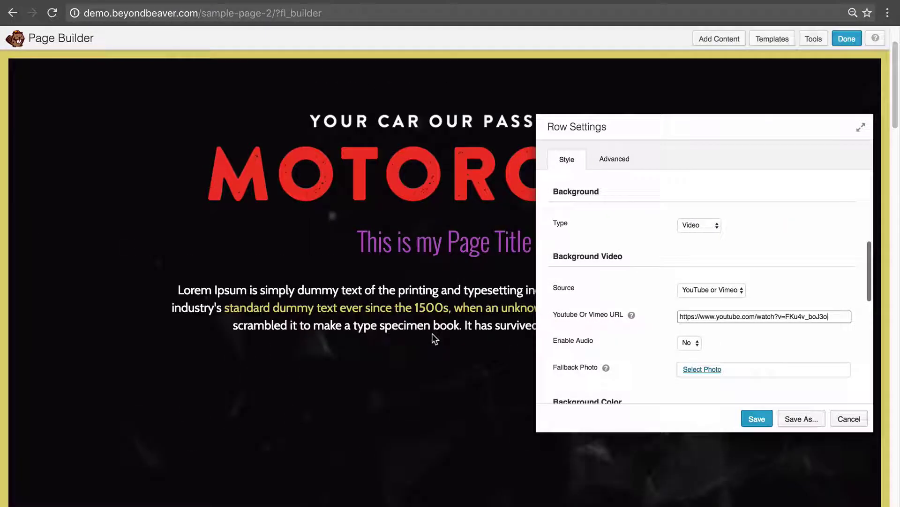
Lower the row's background overlay opacity to 20% and finally to 0%.
scroll(683, 339, down, 3)
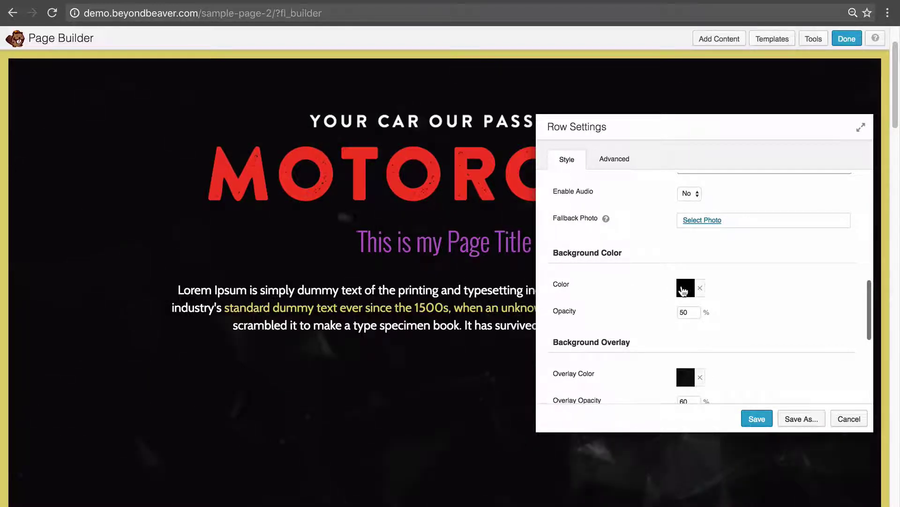
scroll(769, 322, down, 1)
scroll(772, 324, down, 1)
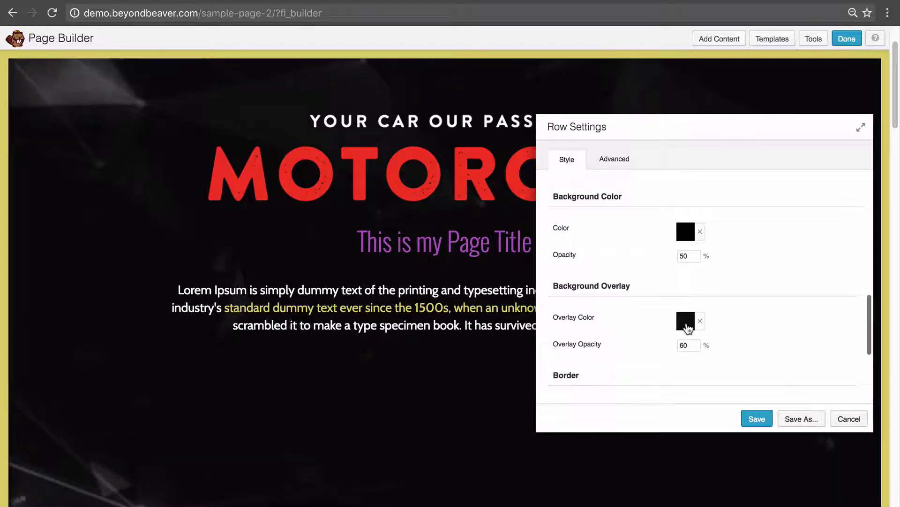
drag(691, 344, 663, 344)
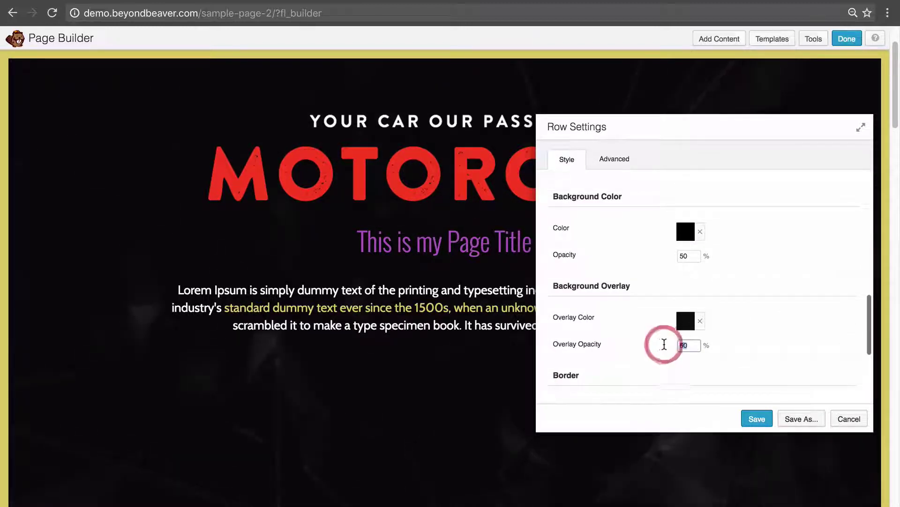
text(20)
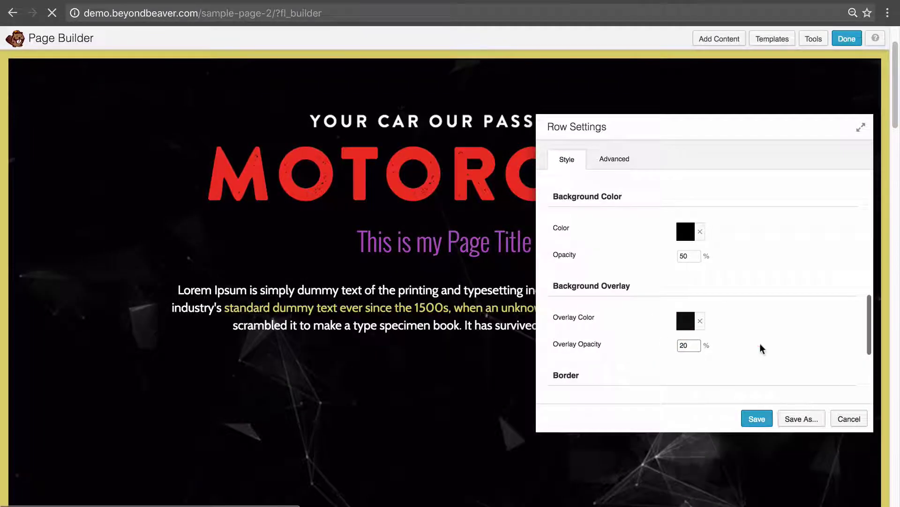
click(760, 344)
drag(696, 345, 659, 346)
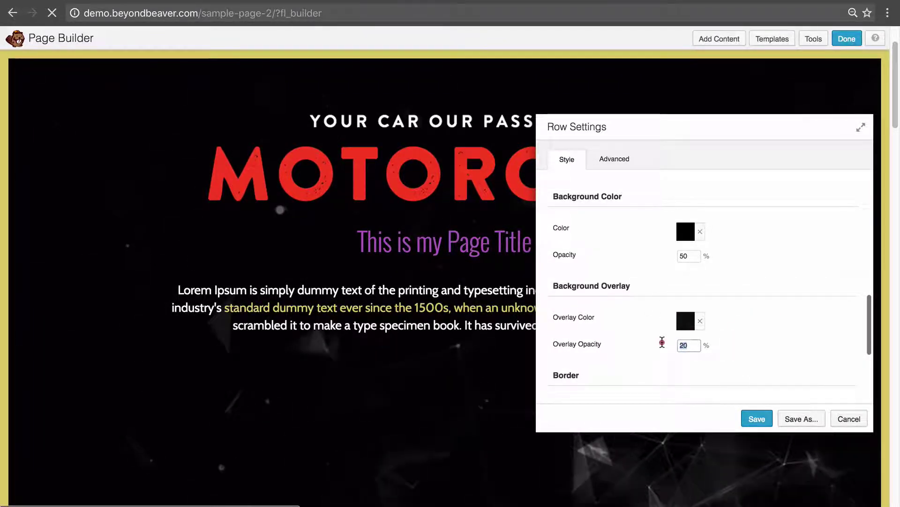
text(0)
click(717, 330)
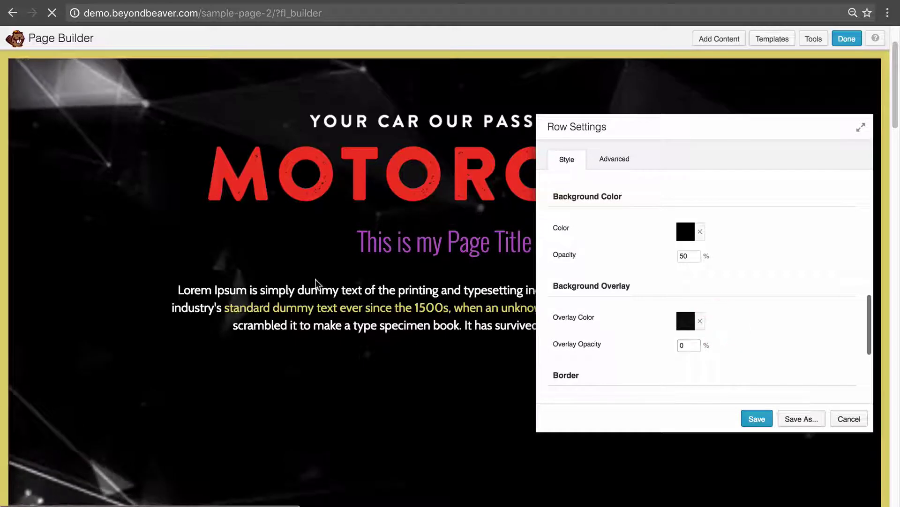
Check the video background across the hero section and save the row settings.
scroll(316, 283, down, 3)
scroll(318, 284, up, 3)
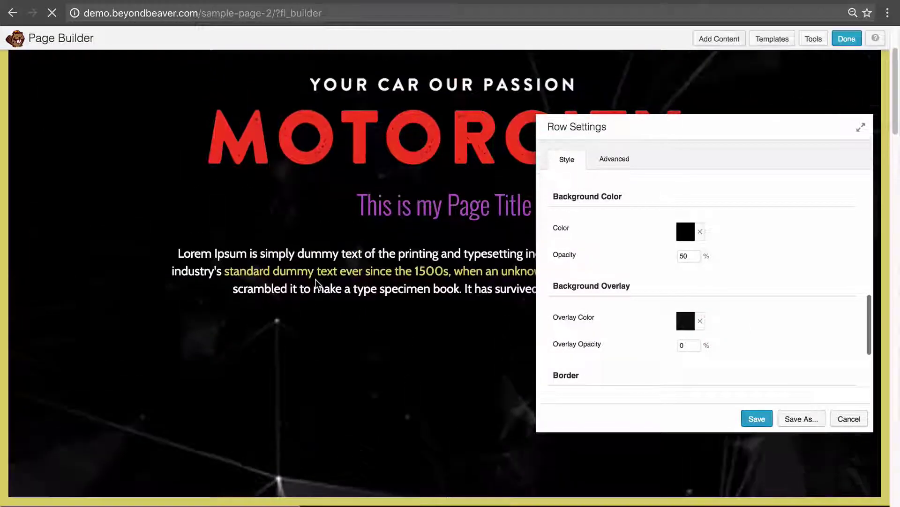
scroll(693, 298, down, 2)
scroll(758, 388, down, 3)
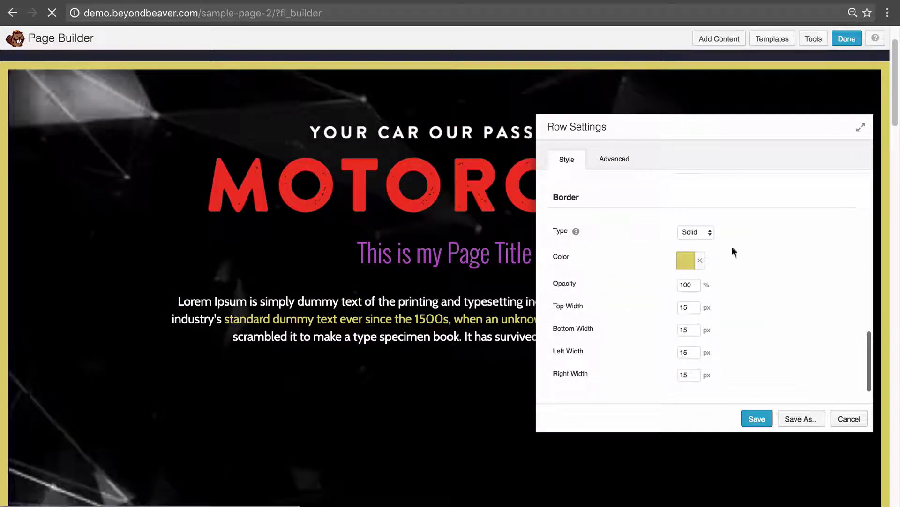
click(757, 419)
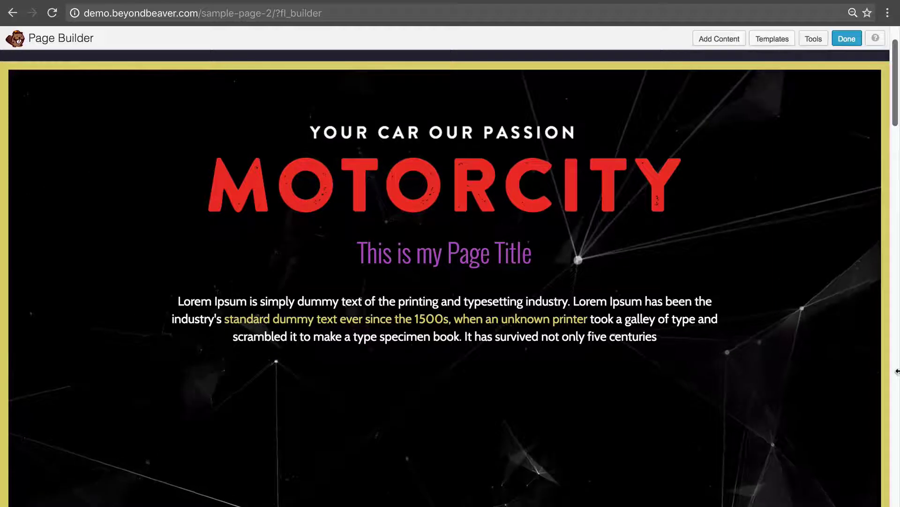
Reload the page, reopen the hero row's settings and change its background type to Slideshow.
key(super+r)
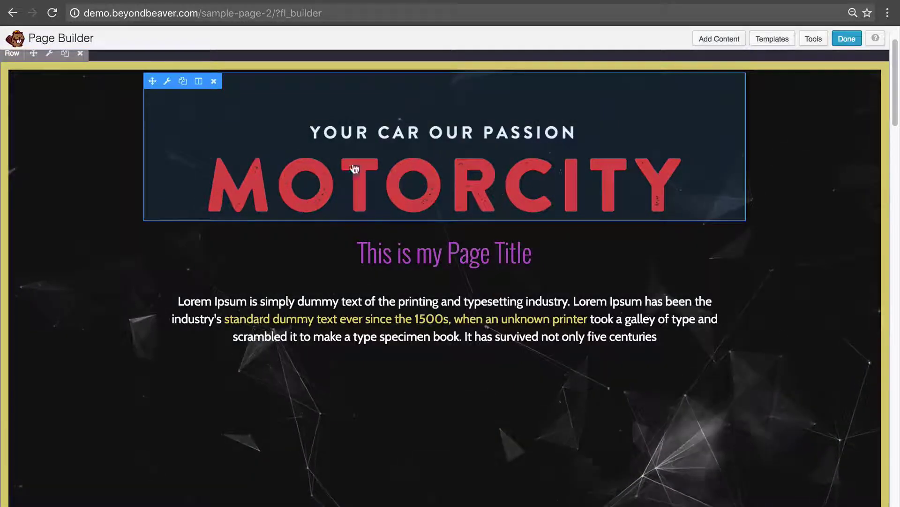
mouse_move(66, 92)
click(48, 53)
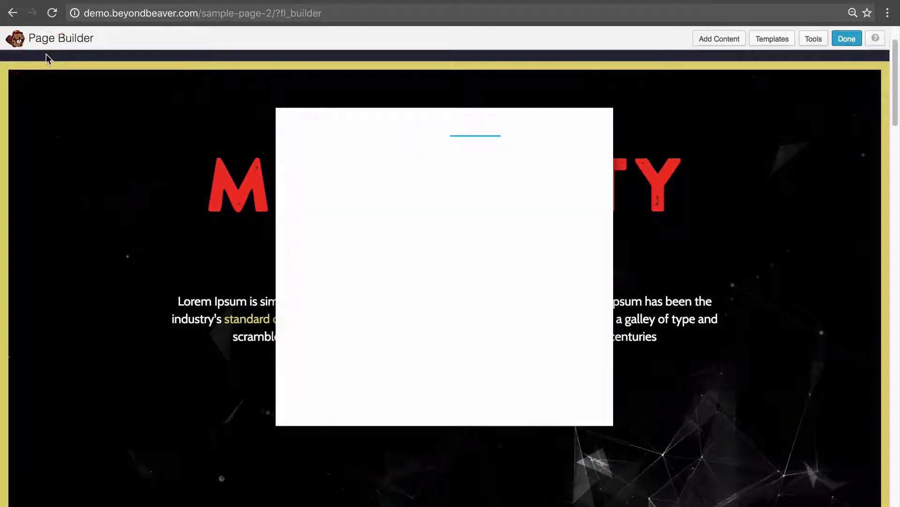
scroll(604, 197, down, 3)
scroll(605, 199, down, 5)
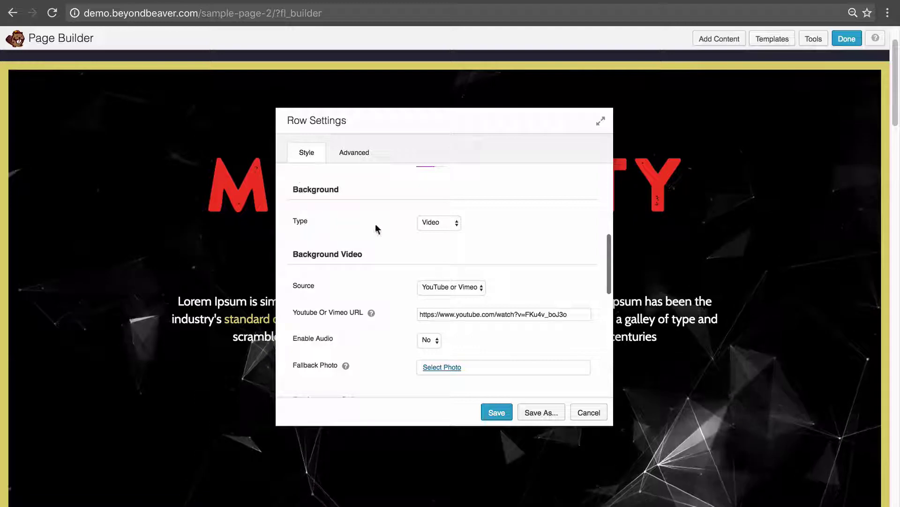
click(446, 222)
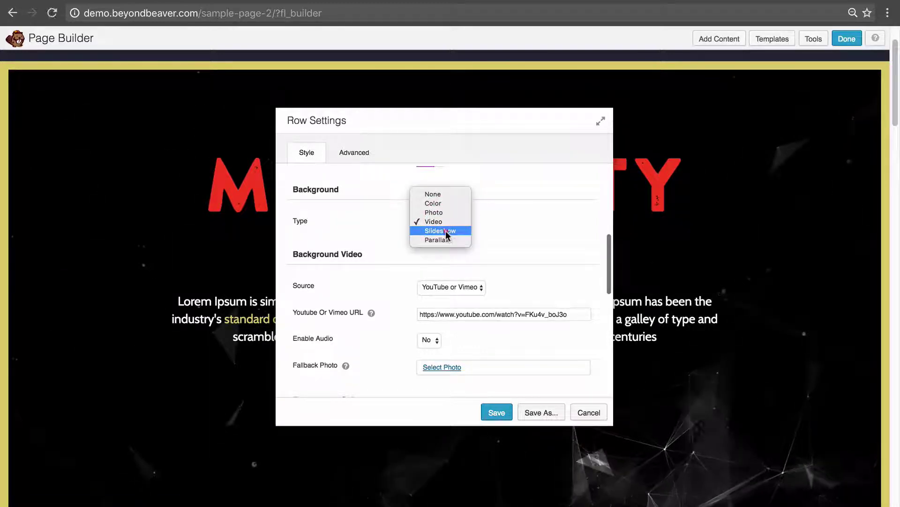
click(445, 231)
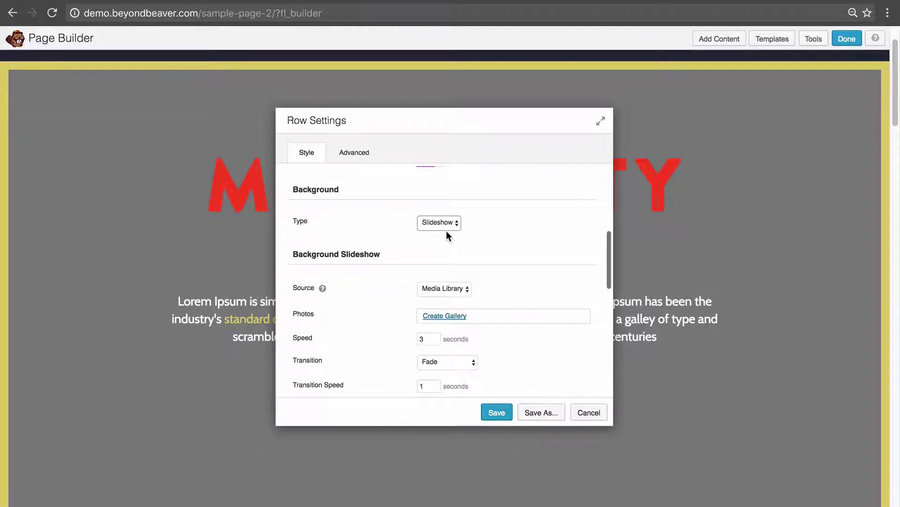
Try SmugMug as the slideshow source, look through the transition options and return the source to Media Library.
click(437, 289)
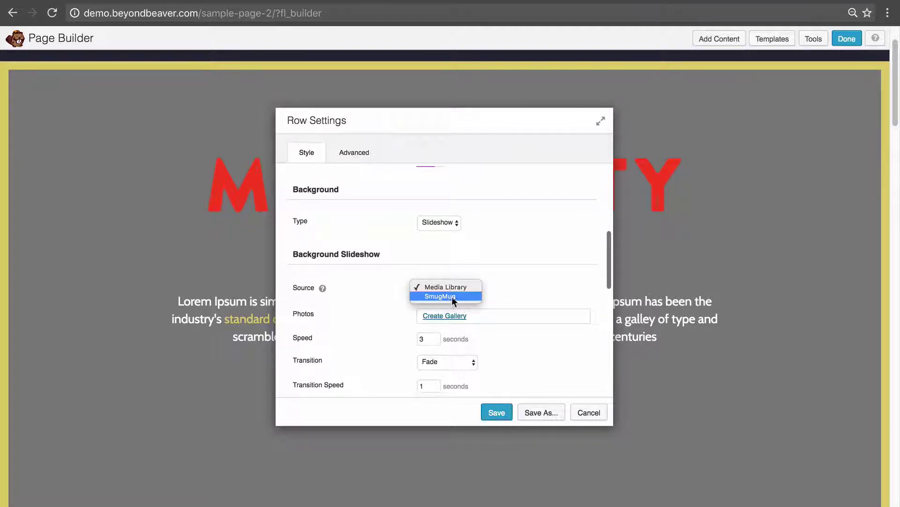
click(442, 294)
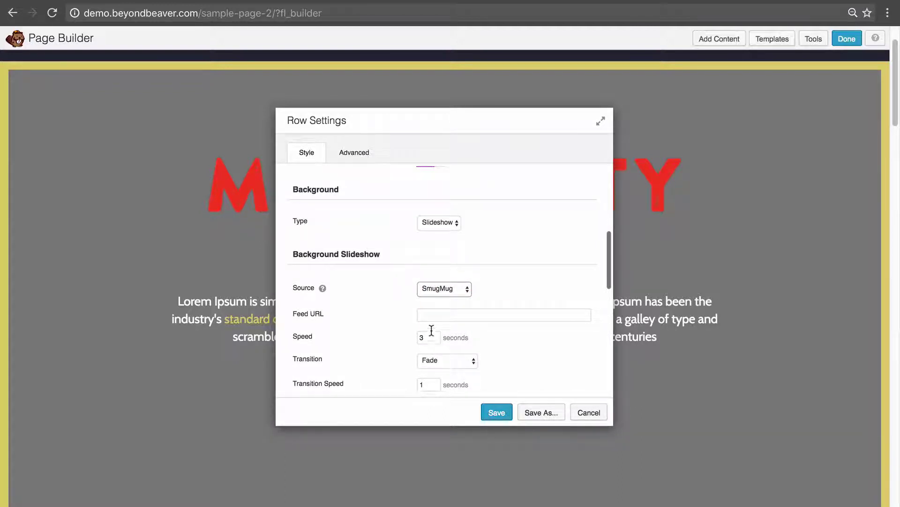
scroll(431, 329, down, 1)
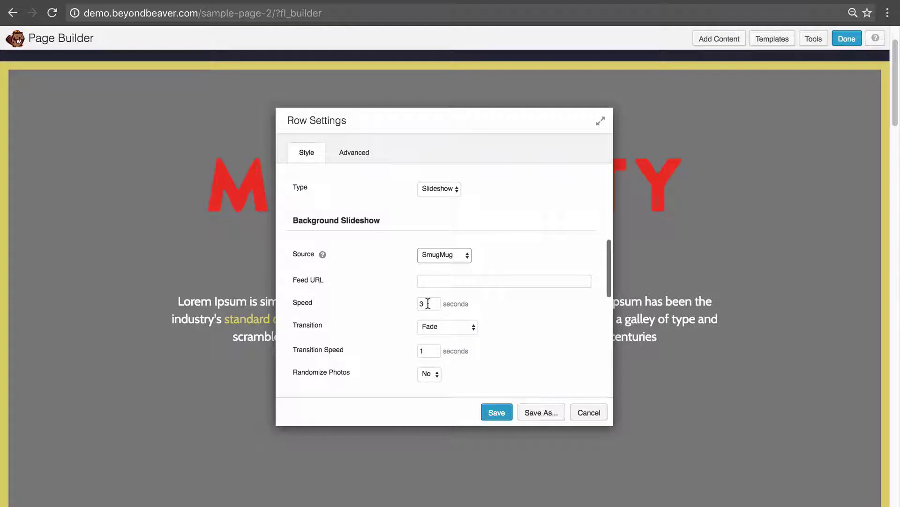
click(441, 323)
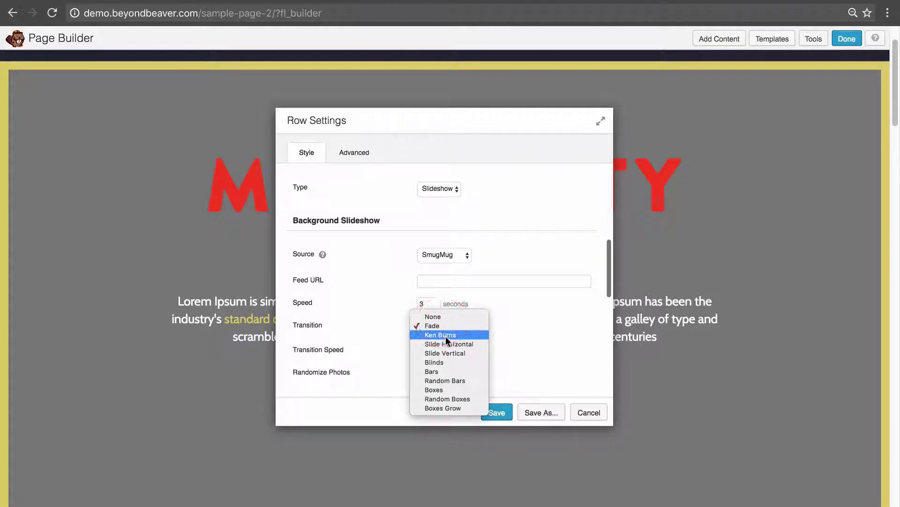
click(522, 337)
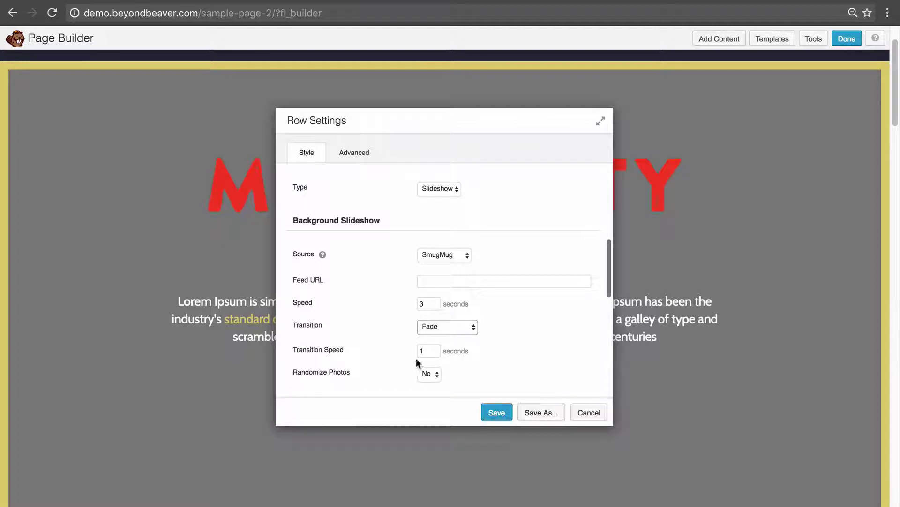
click(435, 254)
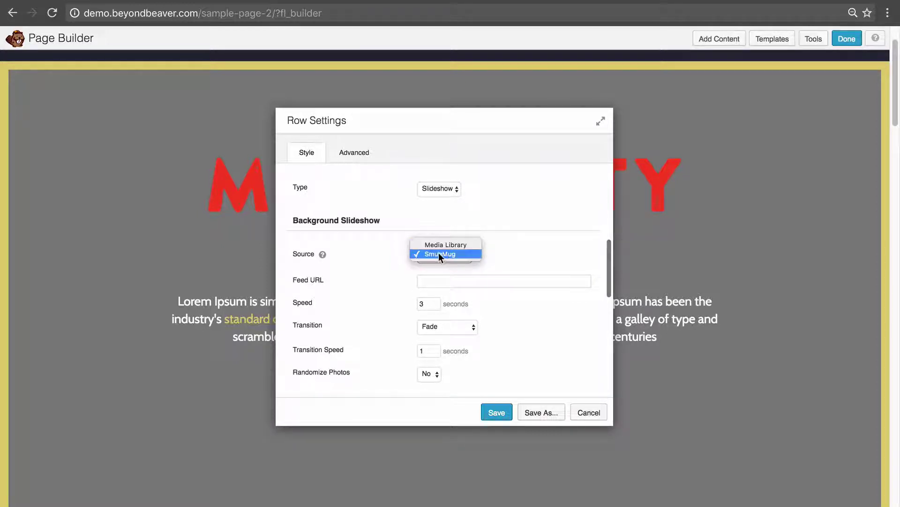
click(437, 245)
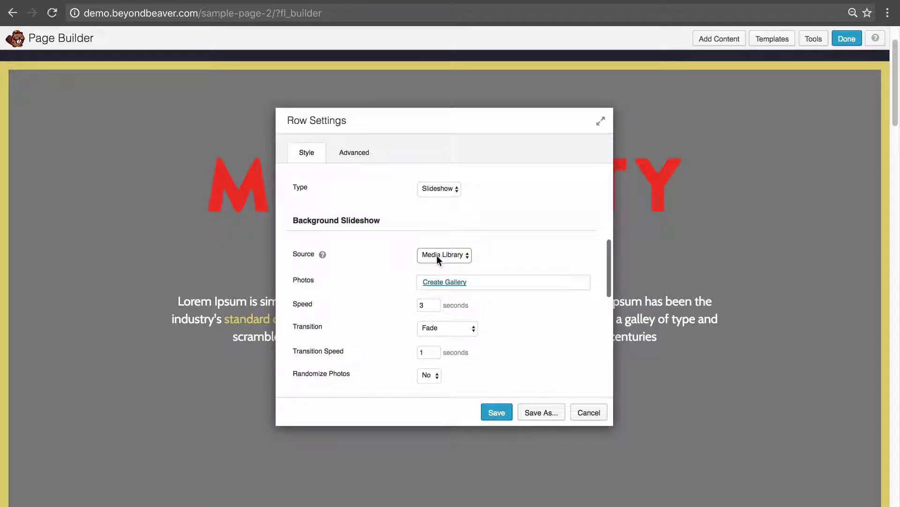
Create a slideshow gallery from the car photo, the red-haired woman photo and the photo of the man in sunglasses.
click(449, 282)
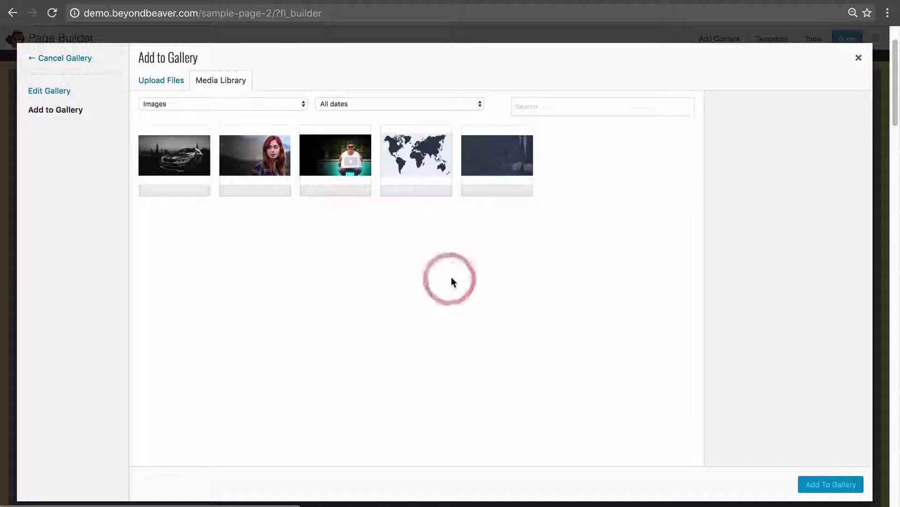
click(166, 152)
click(255, 152)
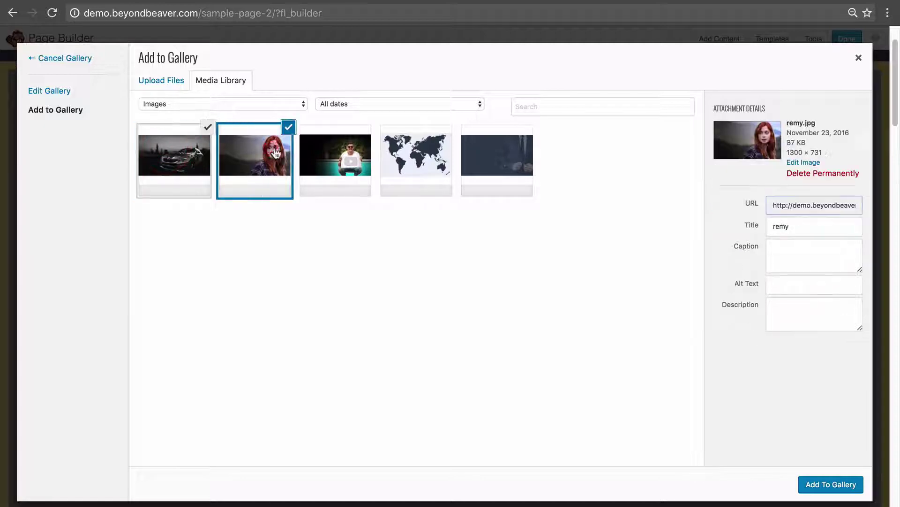
click(320, 154)
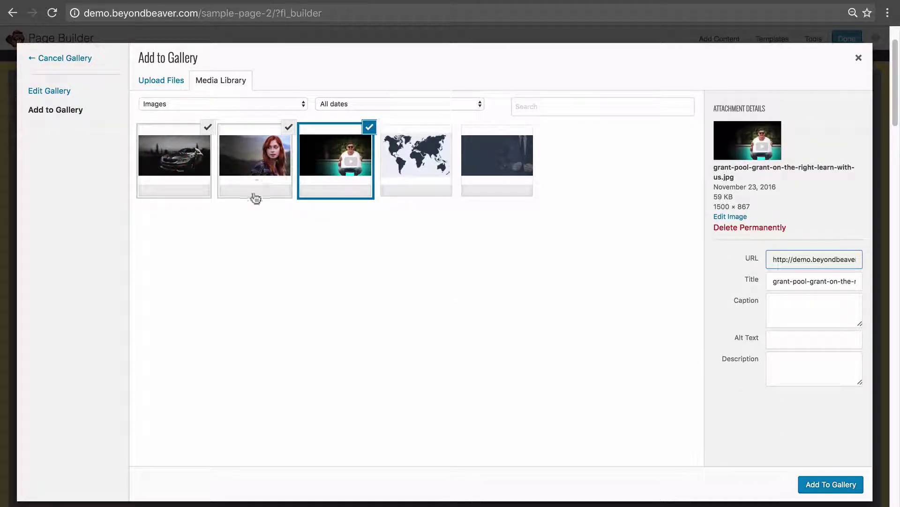
click(829, 487)
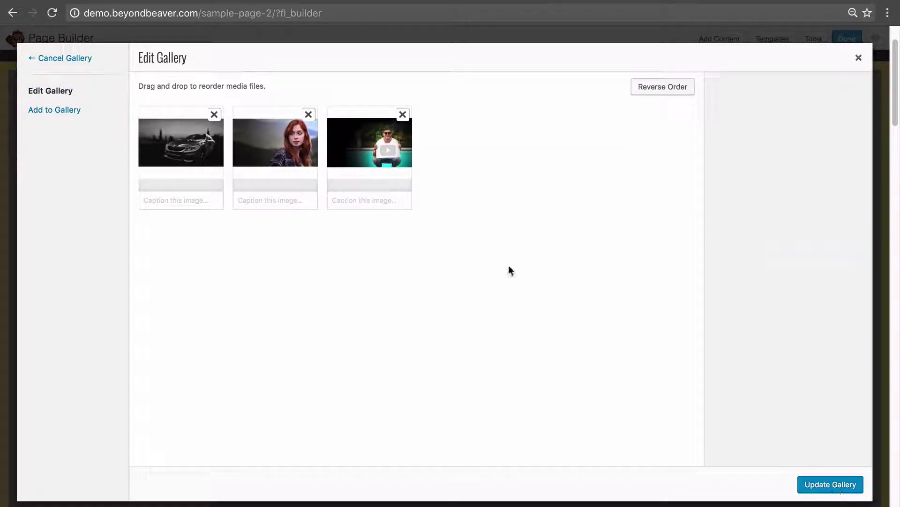
Reorder the gallery to man in sunglasses, red-haired woman and car, and apply it to the slideshow.
drag(363, 143, 277, 143)
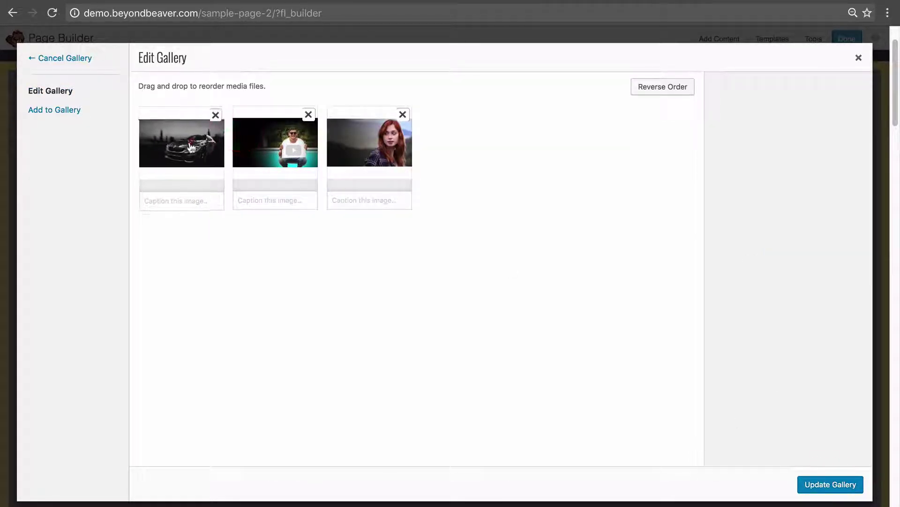
drag(186, 145, 281, 145)
drag(355, 161, 235, 164)
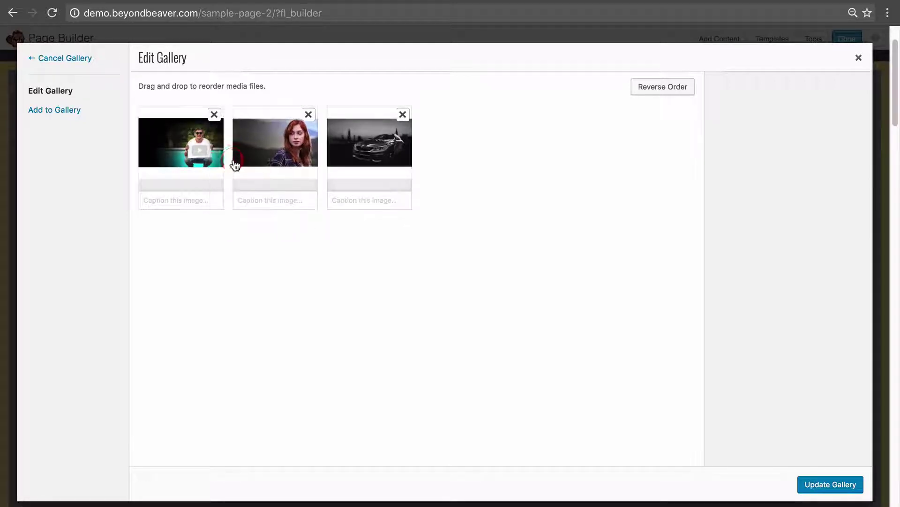
click(816, 487)
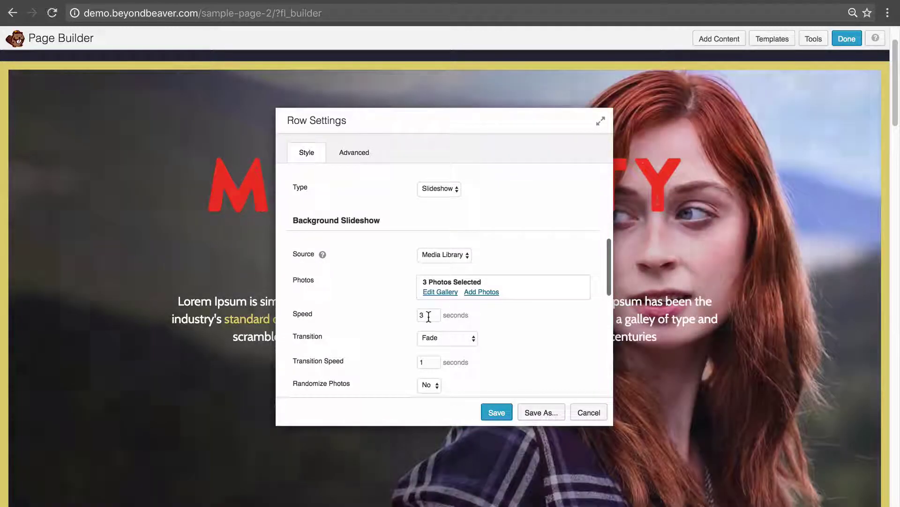
Try a slideshow speed of 1 second and return it to 3 seconds.
double_click(428, 315)
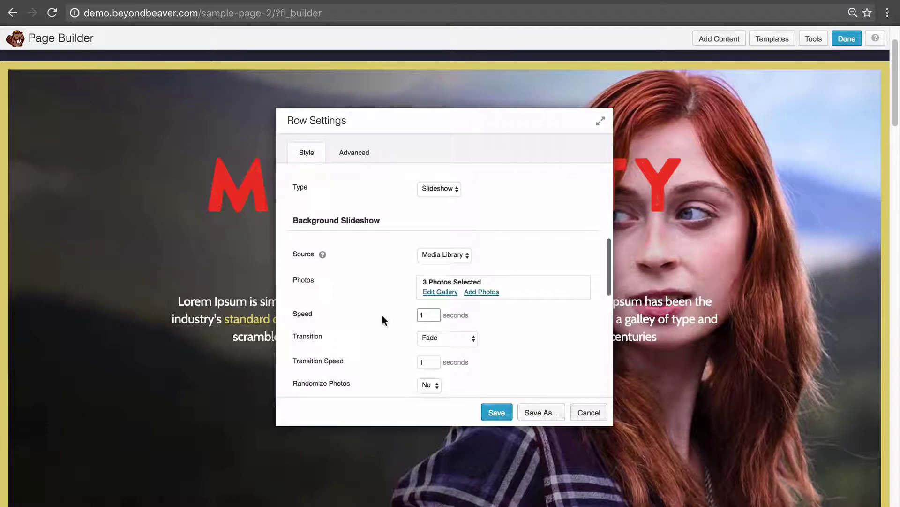
click(382, 315)
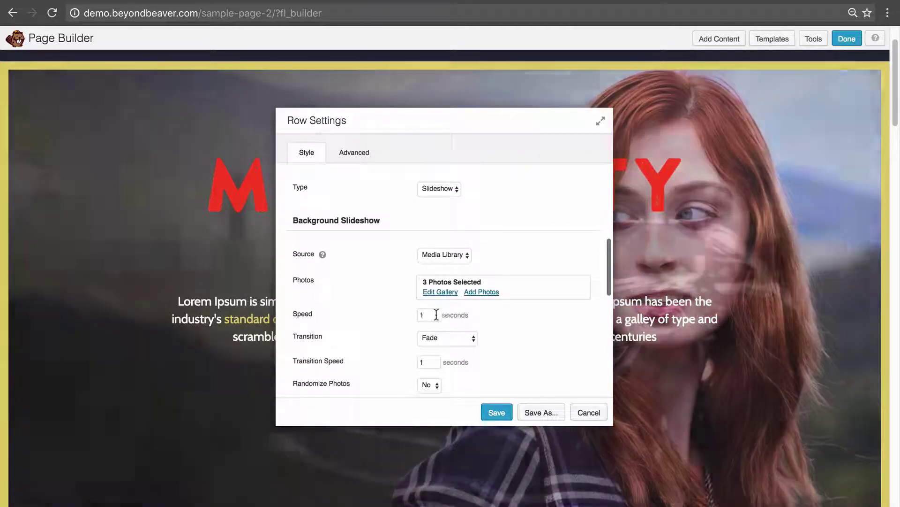
double_click(427, 314)
text(3)
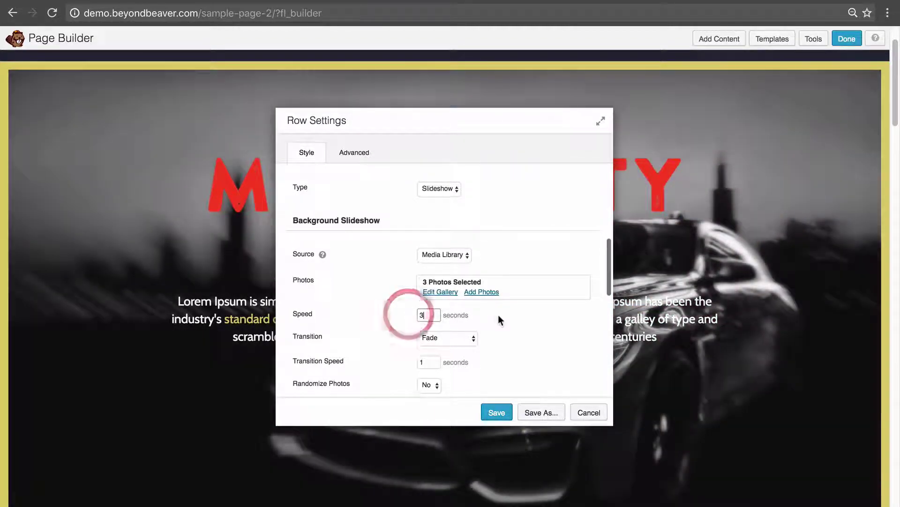
click(533, 317)
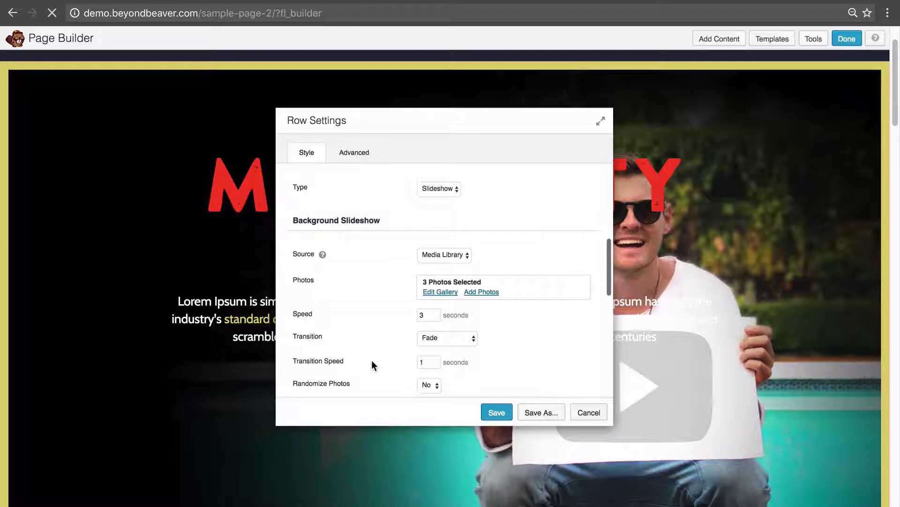
Check the photo order in the gallery, and set Randomize Photos back to No after trying Yes.
scroll(371, 365, down, 1)
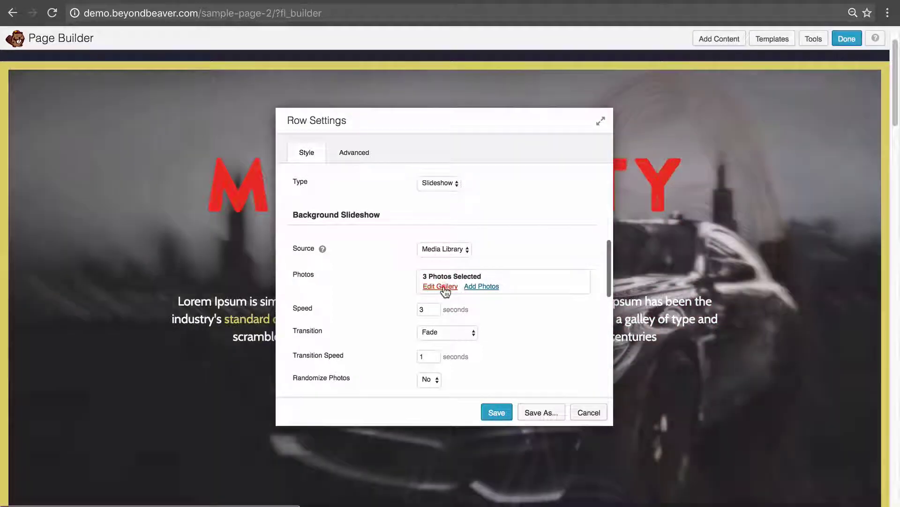
click(443, 287)
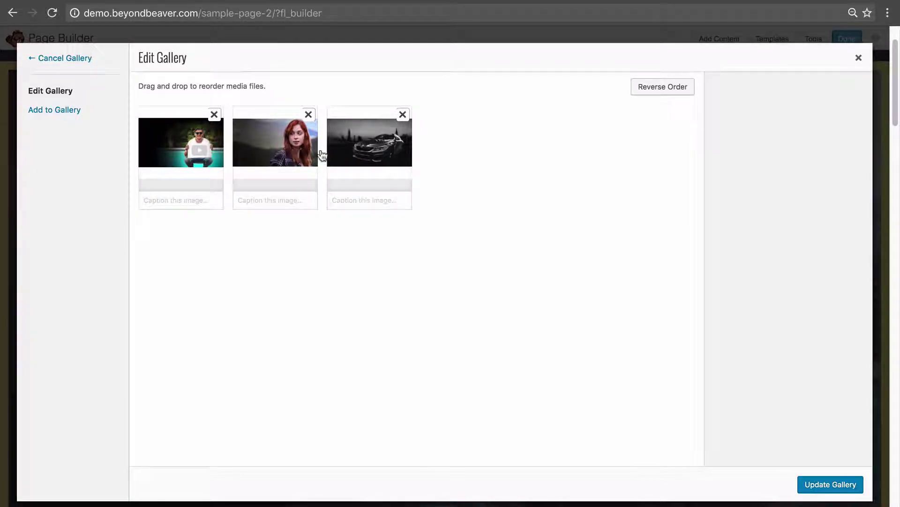
click(826, 486)
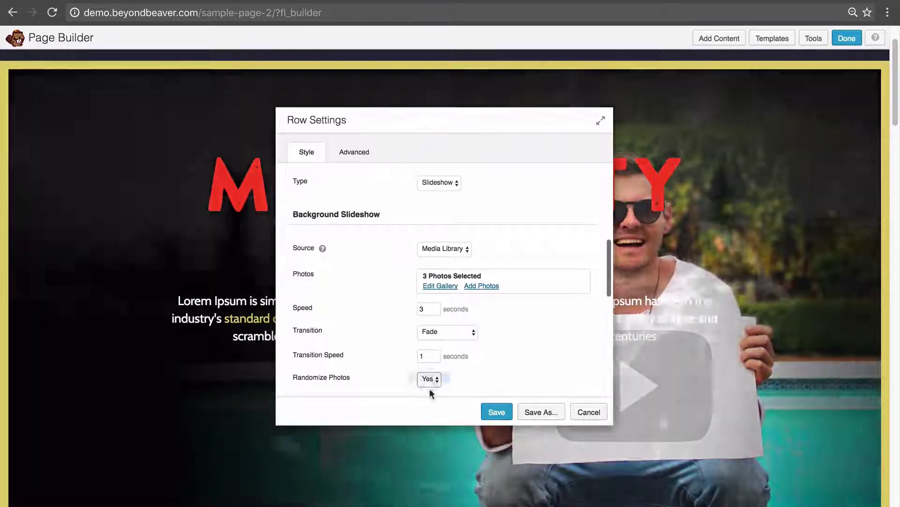
click(433, 379)
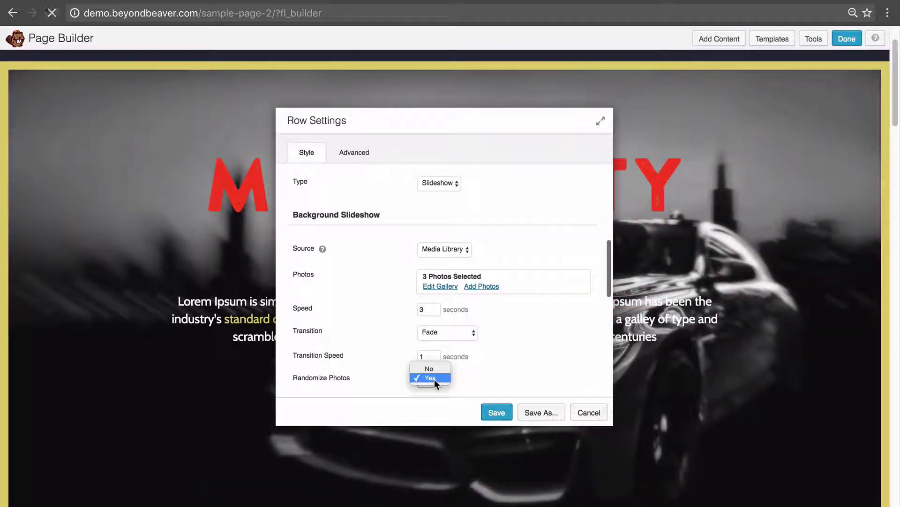
click(436, 368)
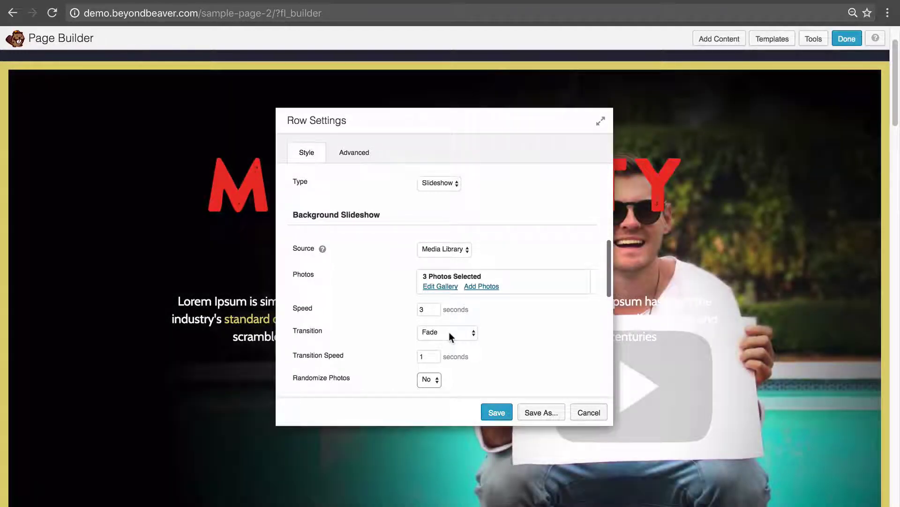
Try the Ken Burns transition on the background slideshow.
click(449, 332)
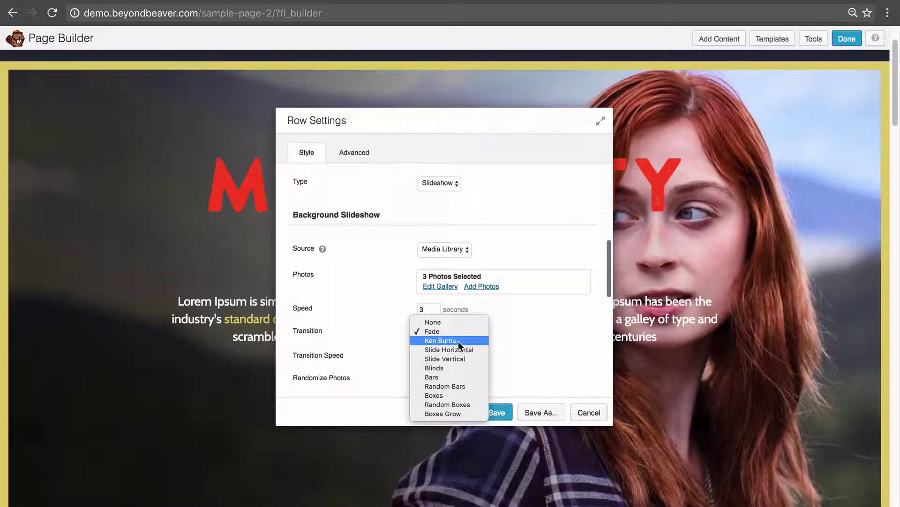
click(458, 342)
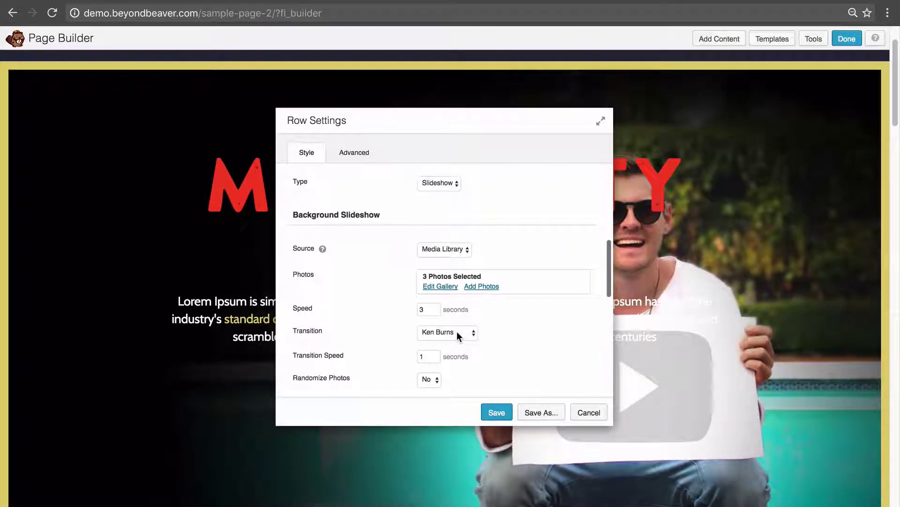
click(457, 332)
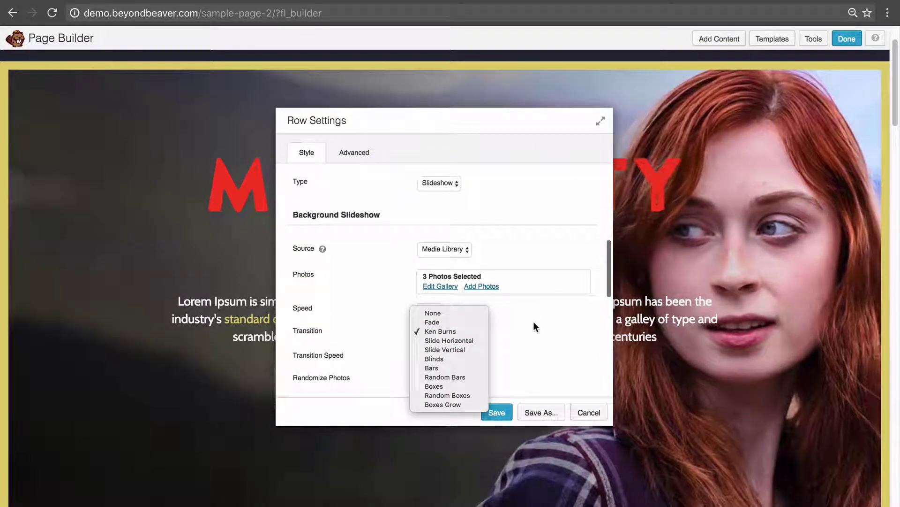
click(533, 322)
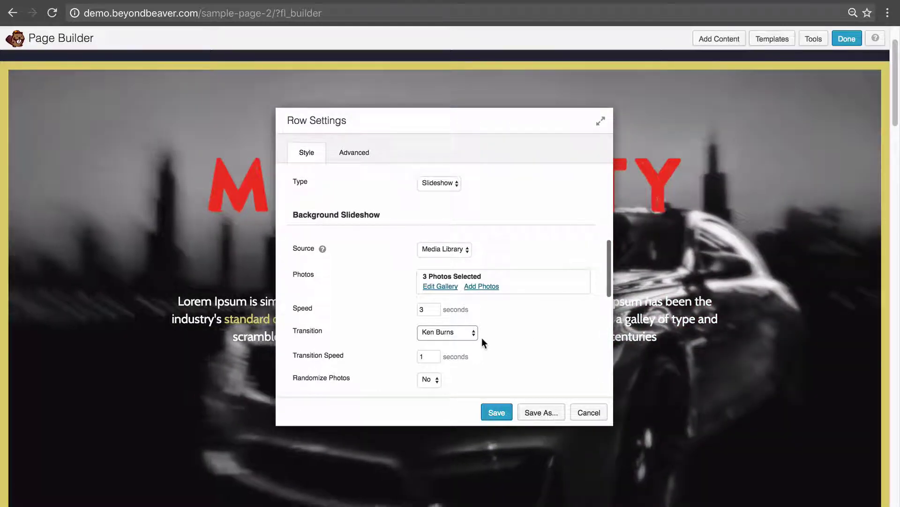
Try the Slide Horizontal and Slide Vertical transitions on the background slideshow.
click(458, 332)
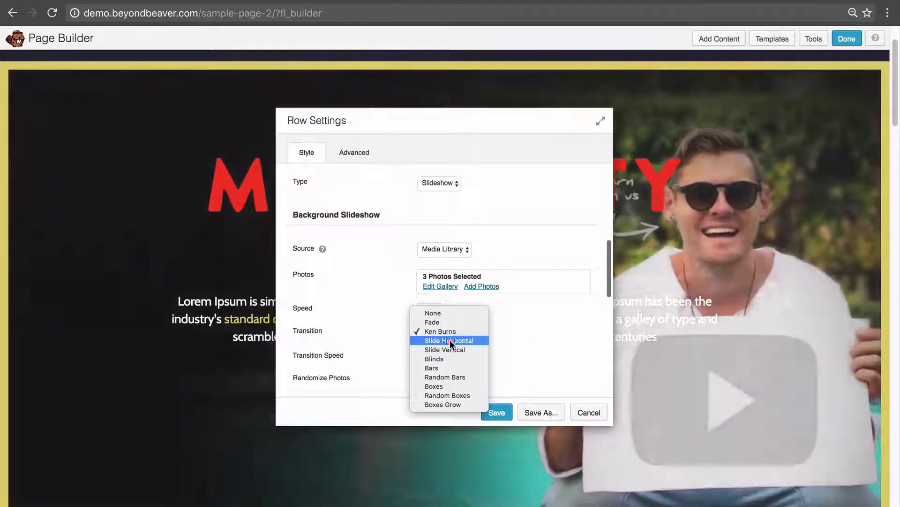
click(449, 340)
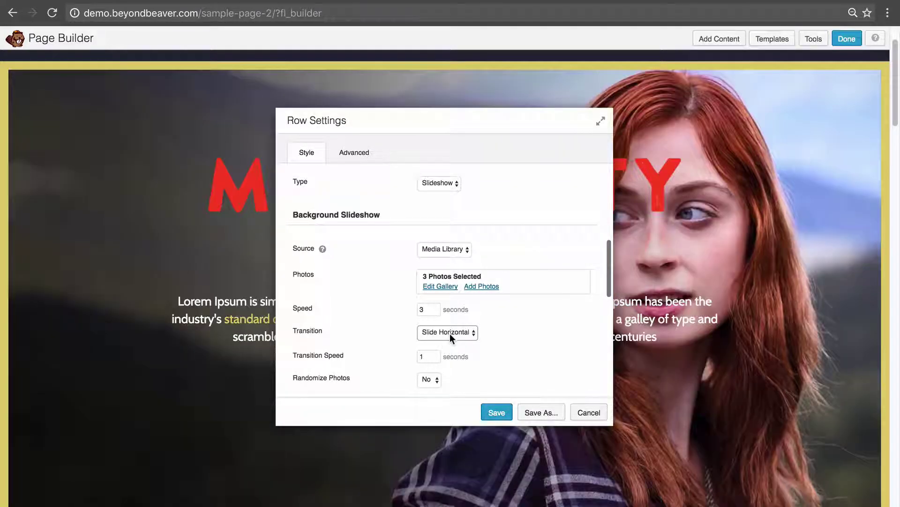
click(449, 333)
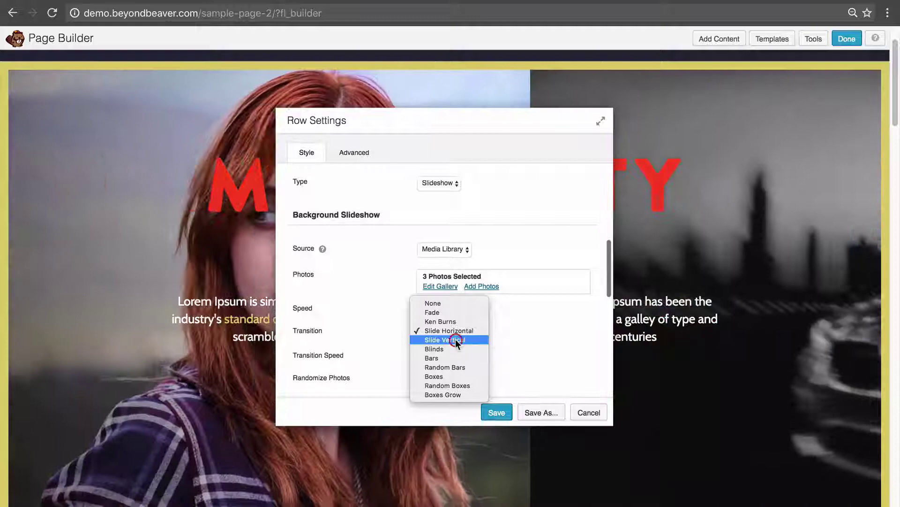
click(455, 339)
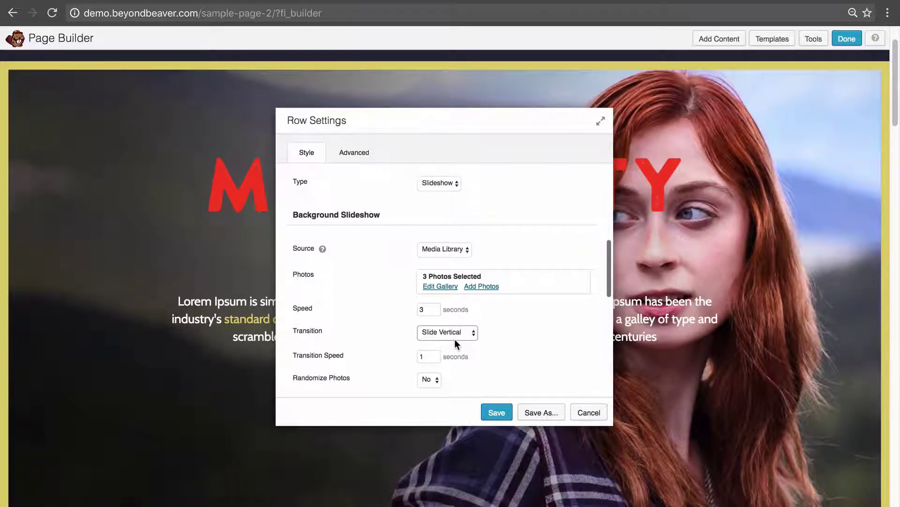
Try the Blinds and Bars transitions on the background slideshow, ending with Boxes Grow.
click(454, 339)
click(457, 340)
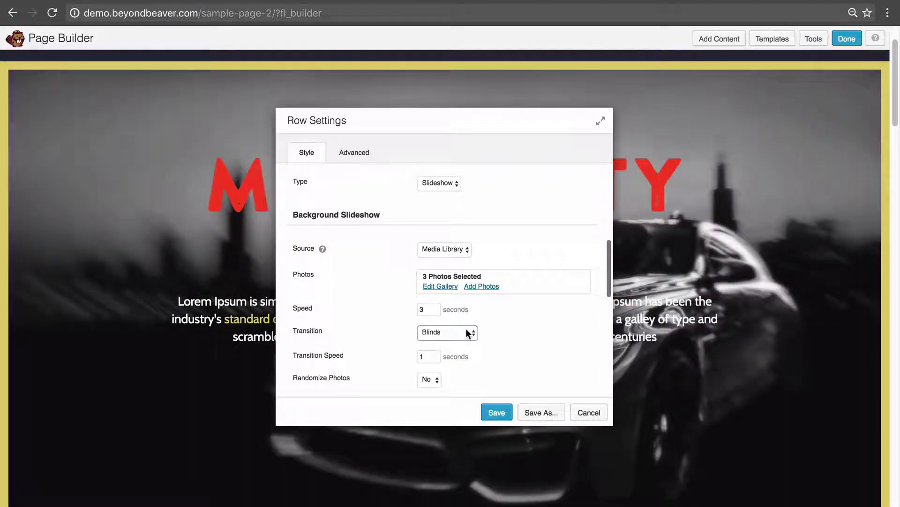
click(466, 328)
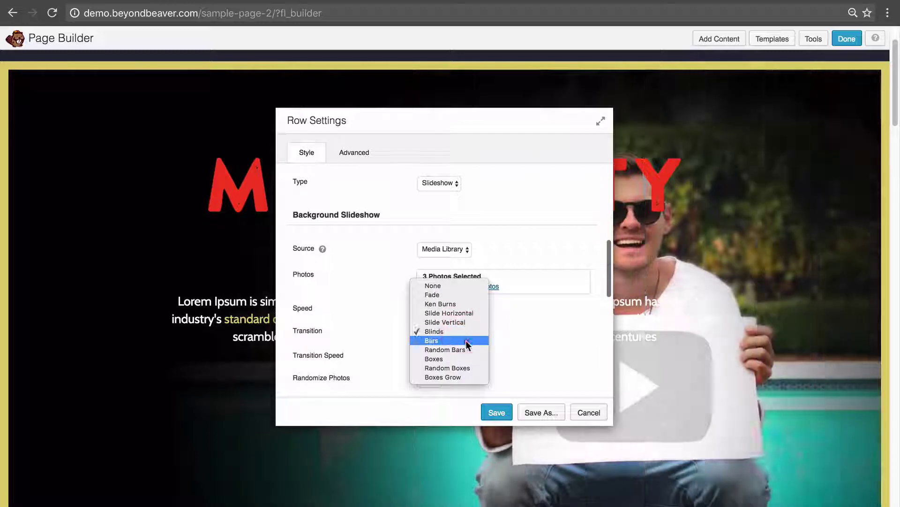
click(466, 340)
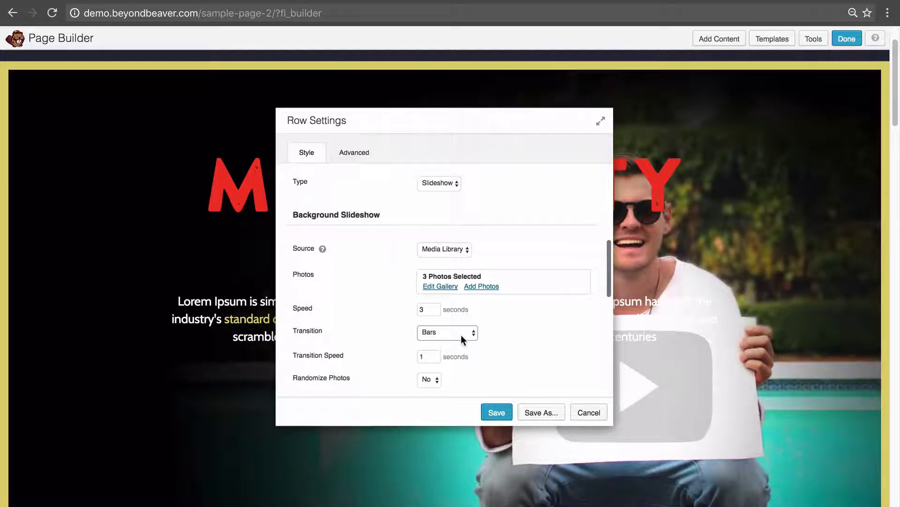
key(Down)
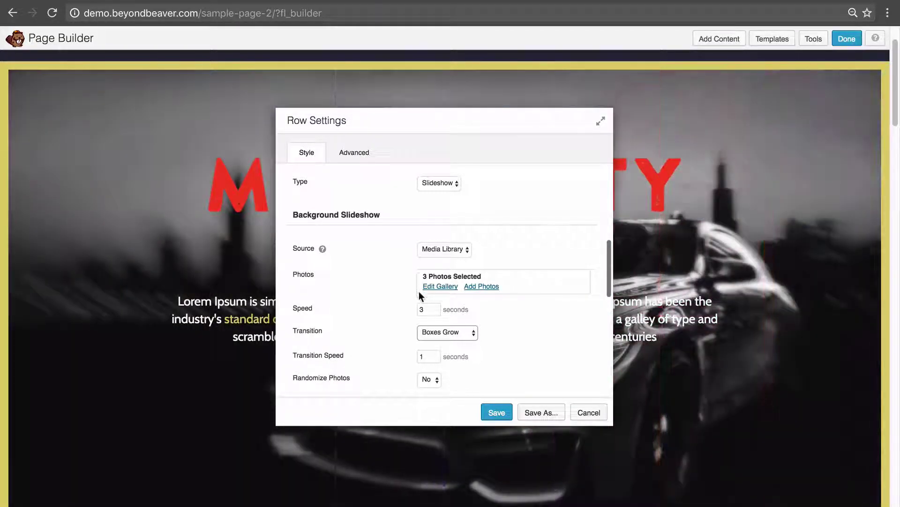
Try a background overlay opacity of 80% over the slideshow and return it to 0%.
scroll(418, 291, down, 1)
scroll(420, 294, down, 3)
scroll(422, 298, down, 1)
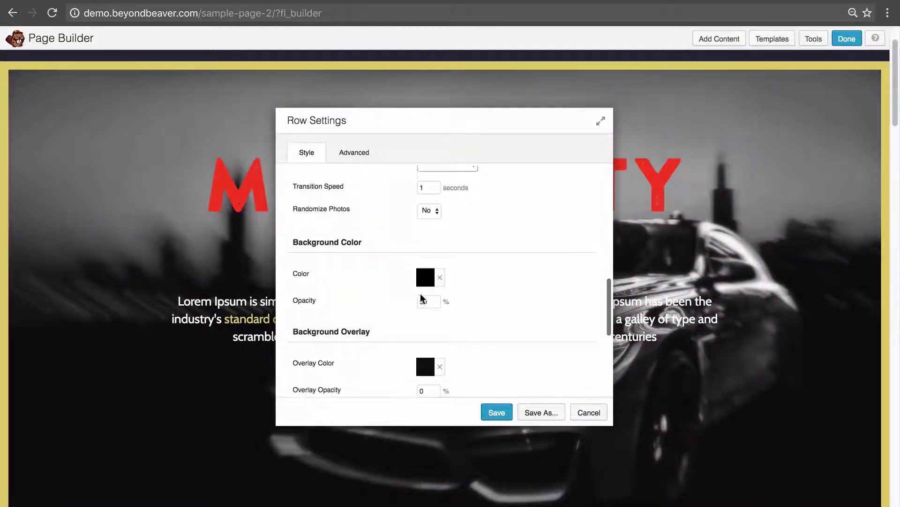
scroll(423, 298, down, 1)
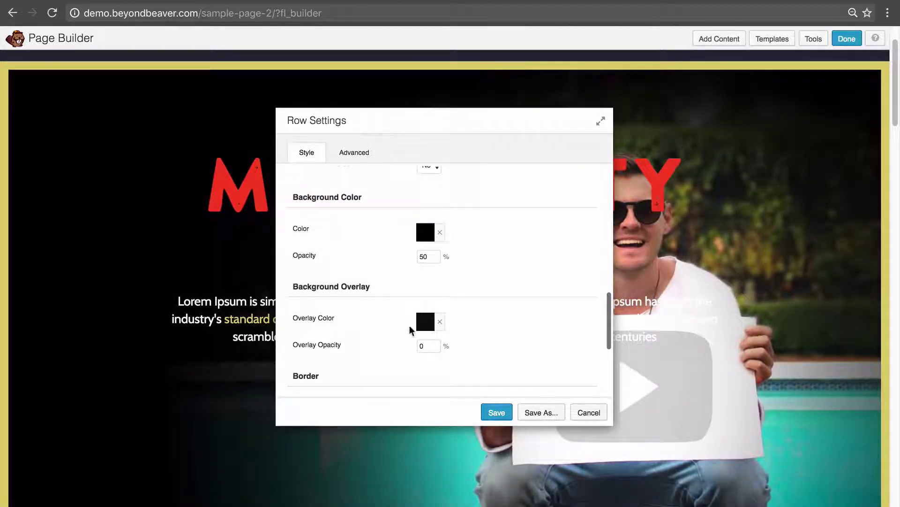
click(403, 347)
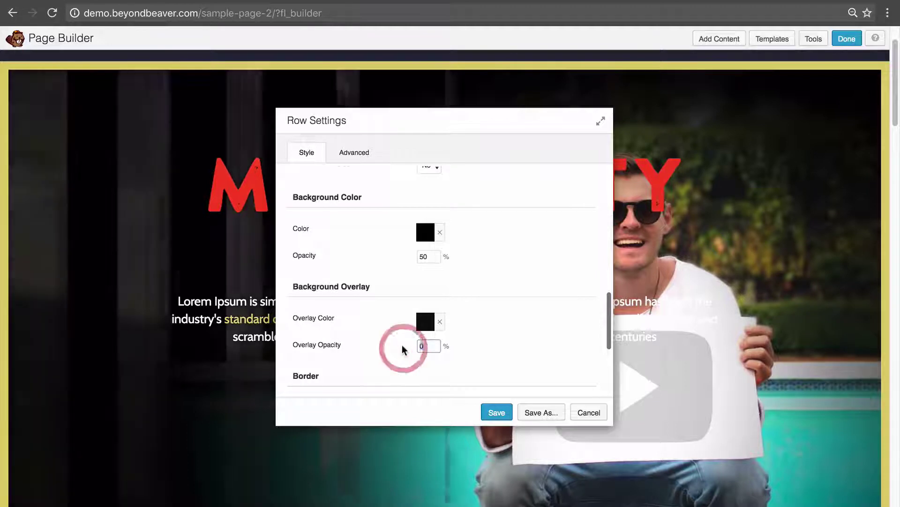
text(80)
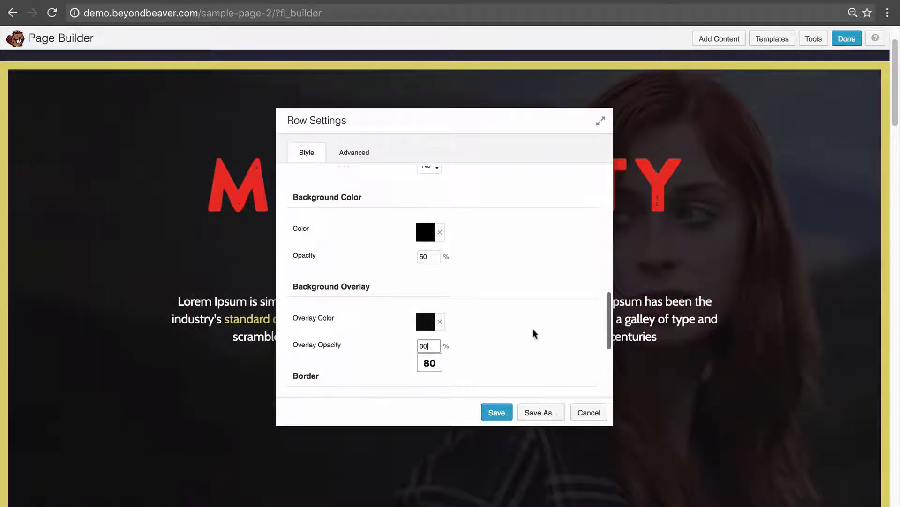
click(534, 333)
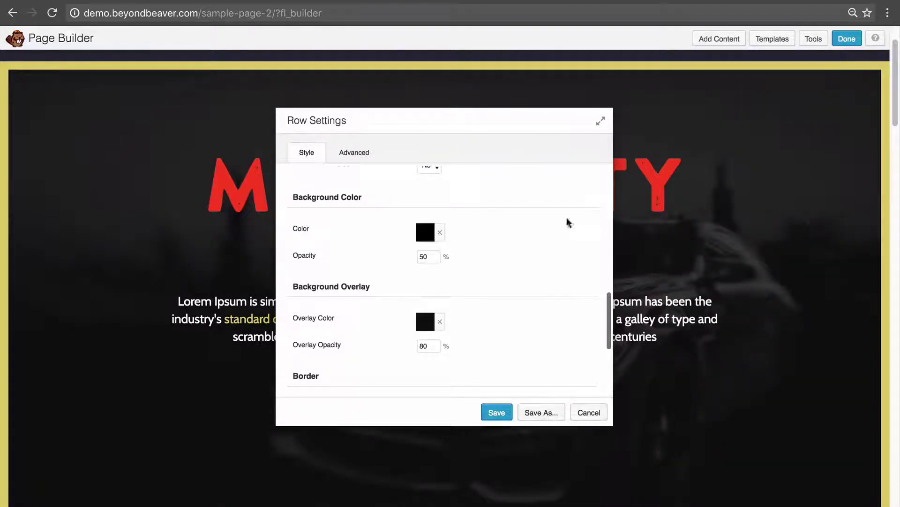
scroll(435, 353, up, 3)
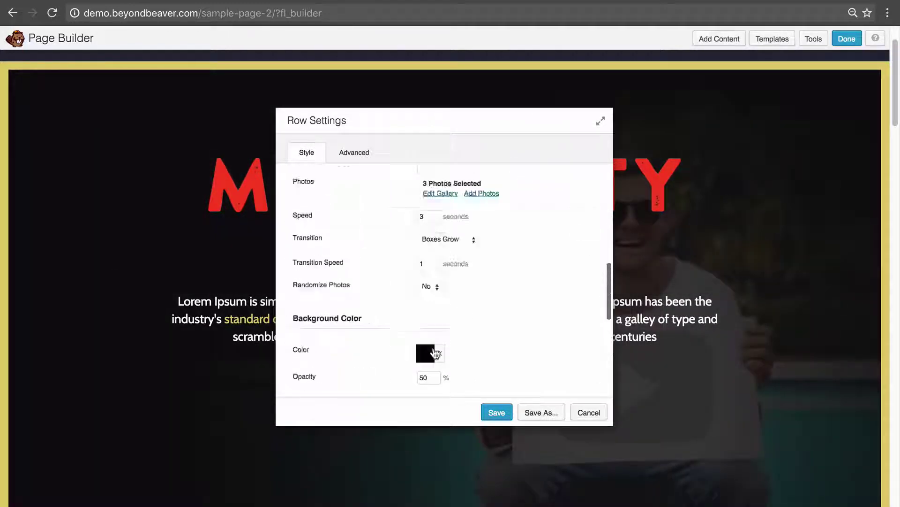
scroll(435, 353, down, 3)
drag(428, 363, 406, 364)
text(0)
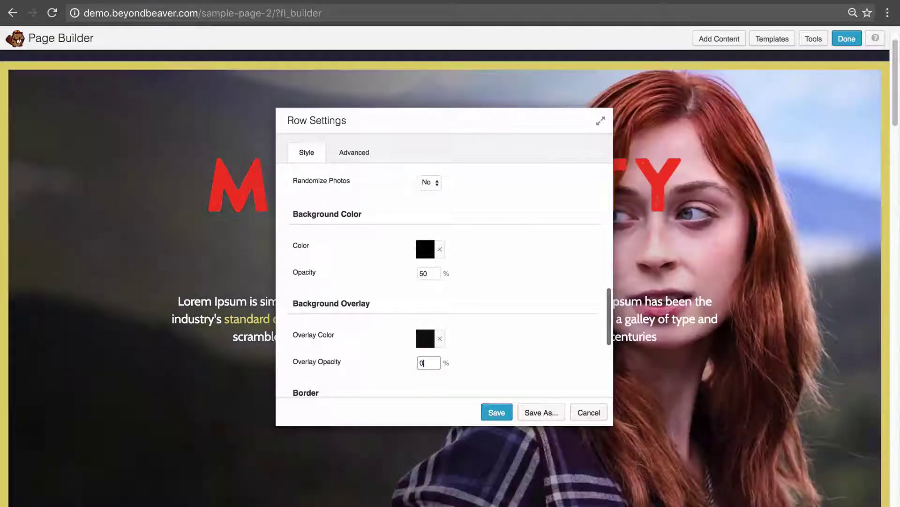
Change the row's background type to Parallax with the photo motor-city-main-bg.jpg, and save the row settings.
scroll(505, 352, up, 5)
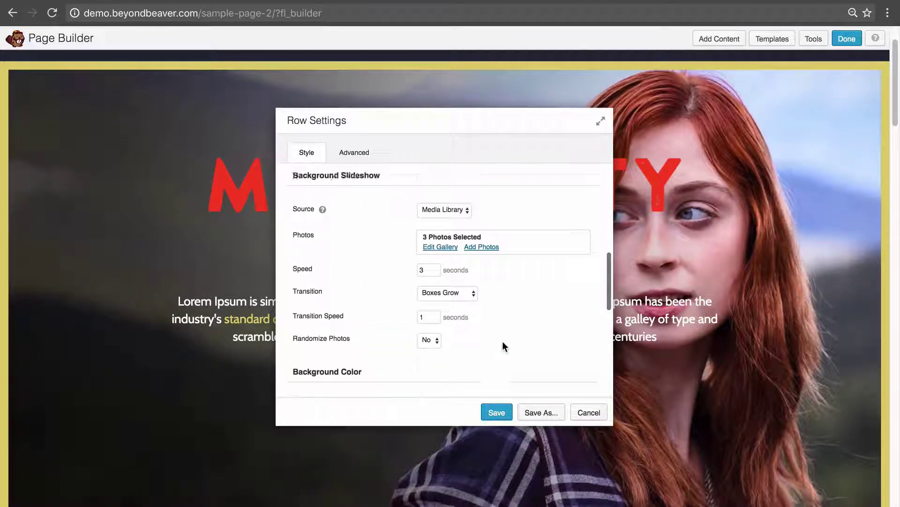
scroll(502, 345, up, 2)
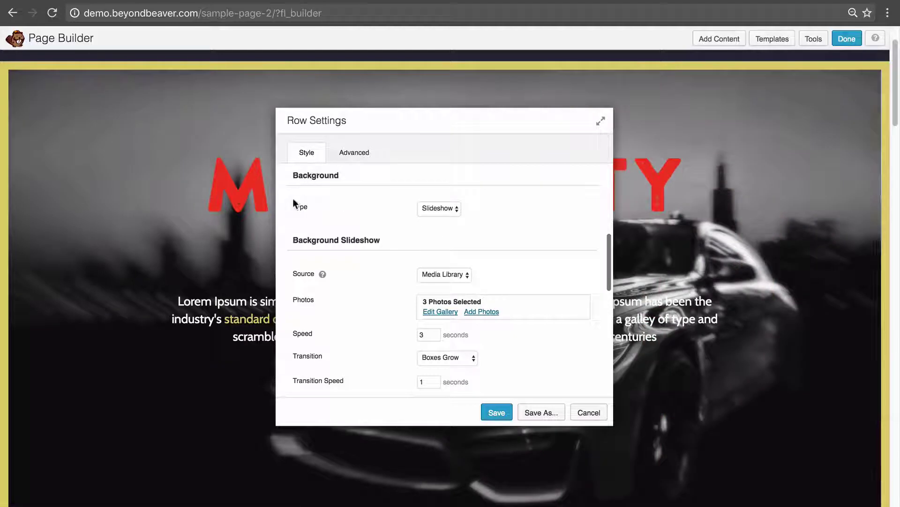
click(420, 210)
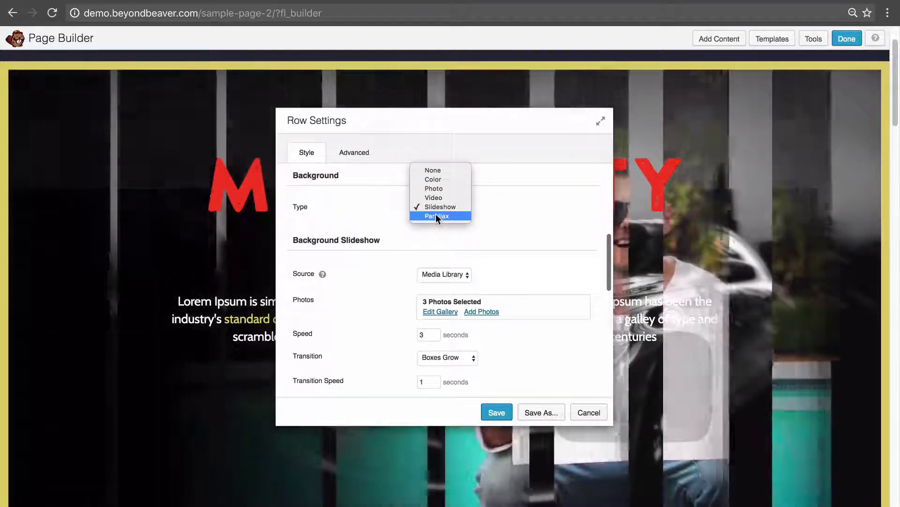
click(436, 216)
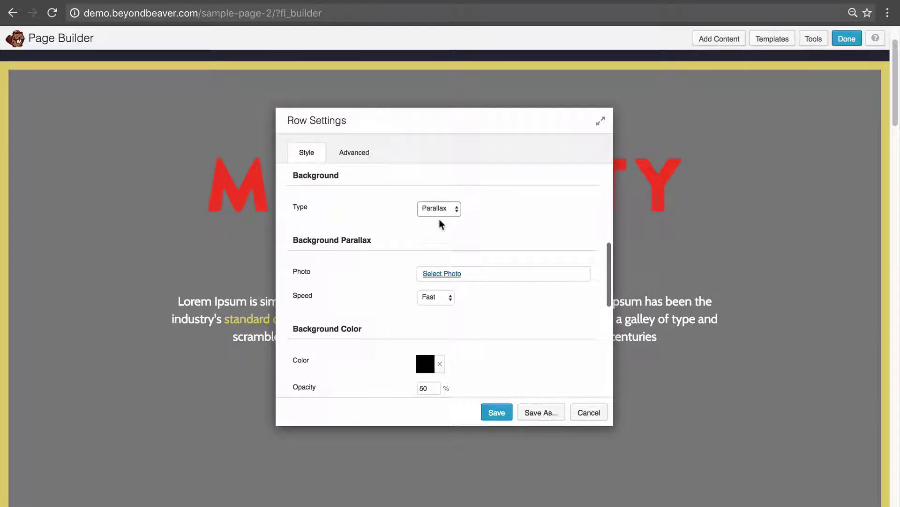
click(443, 275)
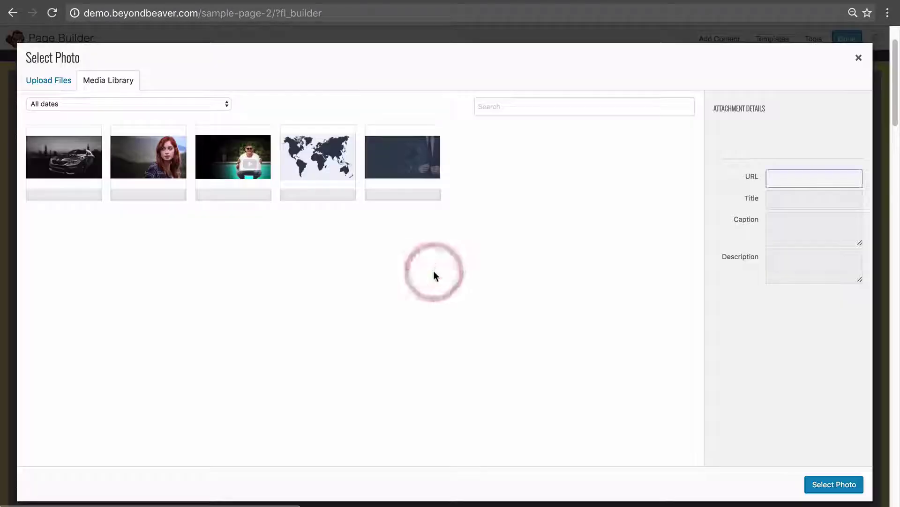
click(92, 151)
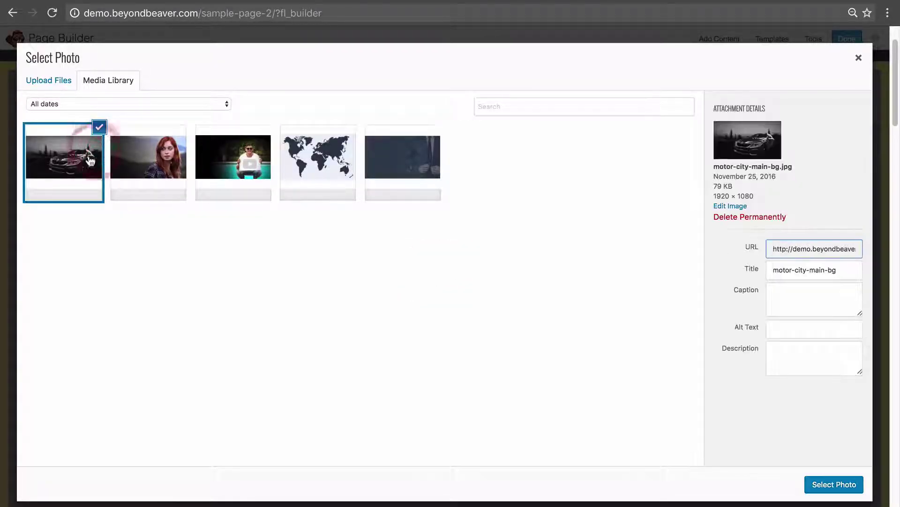
click(818, 486)
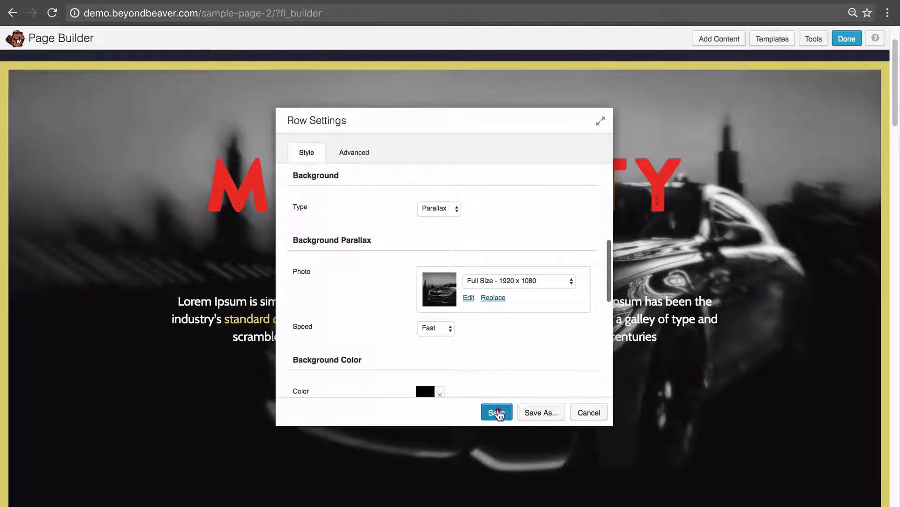
click(498, 412)
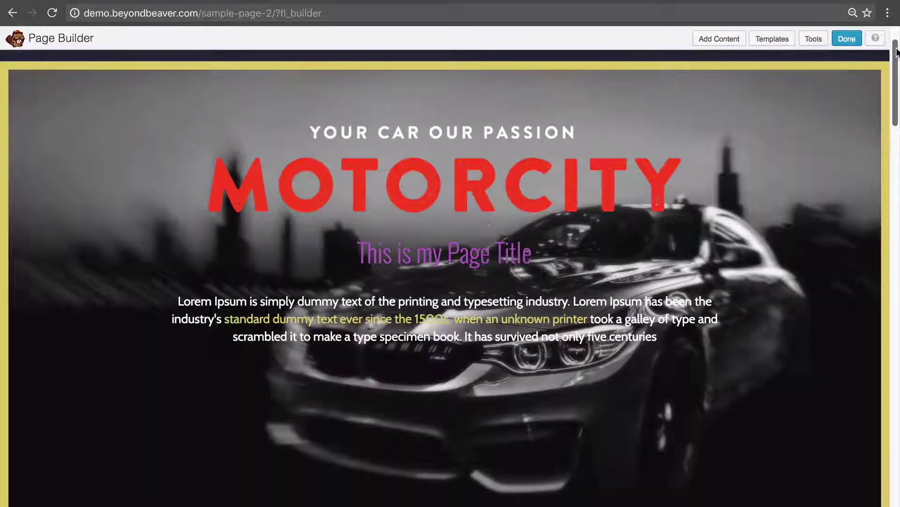
mouse_move(896, 52)
mouse_down()
mouse_move(896, 103)
mouse_move(897, 37)
mouse_move(896, 88)
mouse_move(896, 58)
mouse_up()
Set the hero row's parallax speed to Slow, save it, and check the scrolling effect on the page.
click(49, 69)
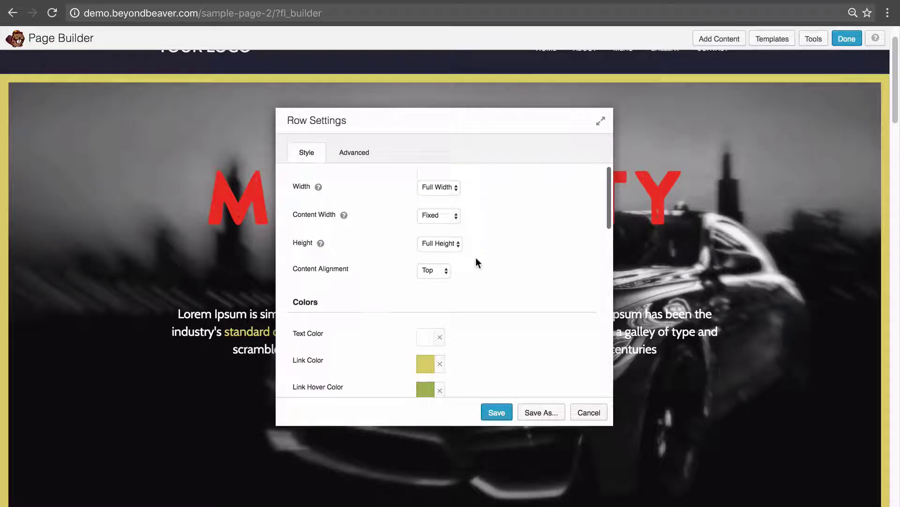
scroll(475, 262, down, 3)
scroll(475, 260, down, 5)
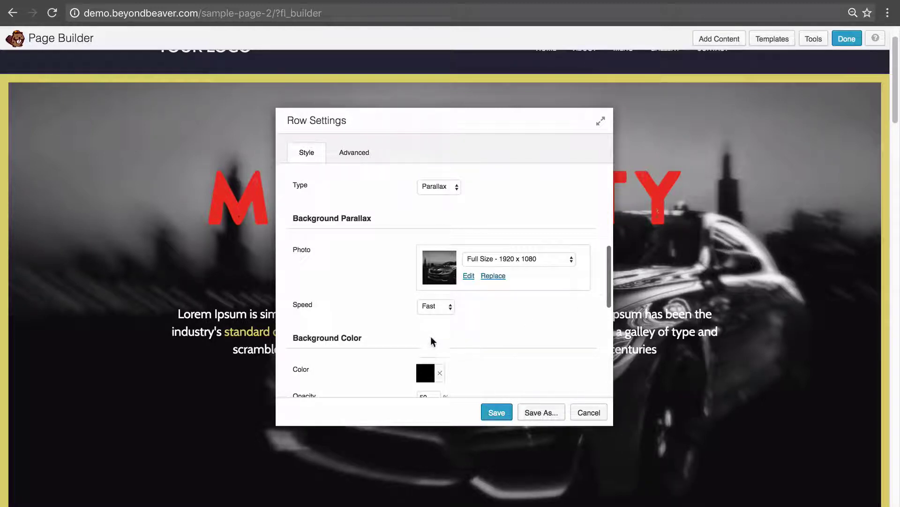
click(435, 308)
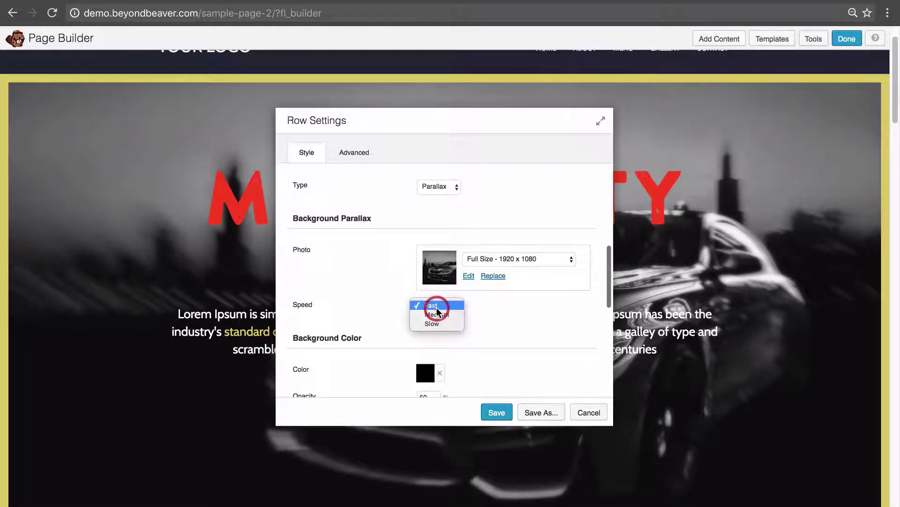
click(439, 325)
click(497, 412)
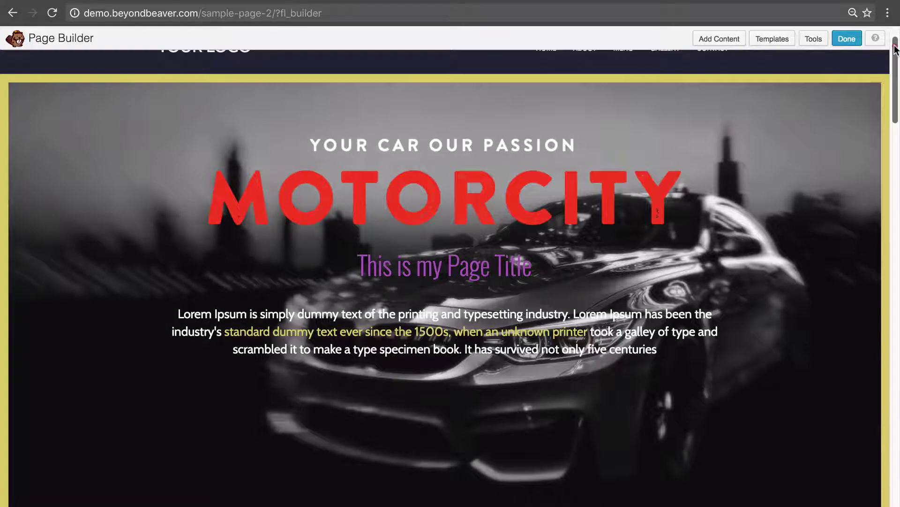
mouse_move(895, 49)
mouse_down()
mouse_move(892, 124)
mouse_move(886, 37)
mouse_up()
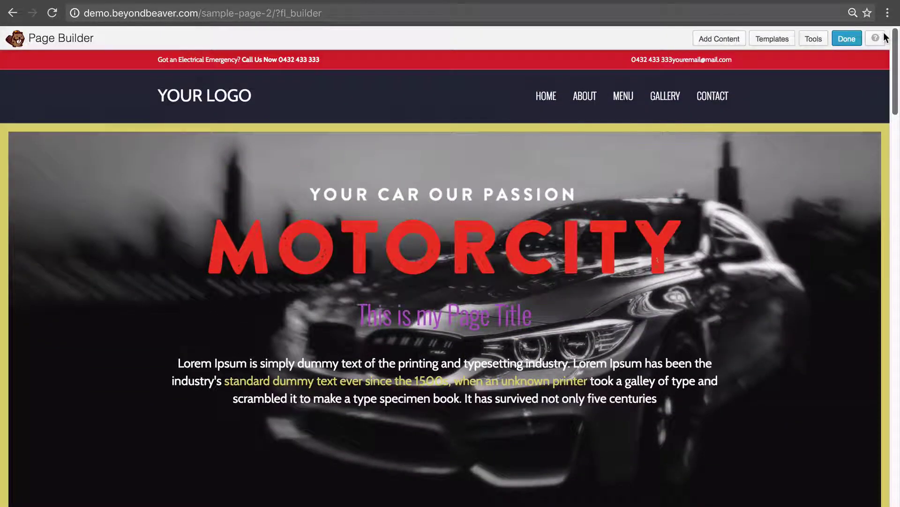
Reopen the hero row's settings and set the parallax speed back to Fast.
mouse_move(153, 129)
click(50, 116)
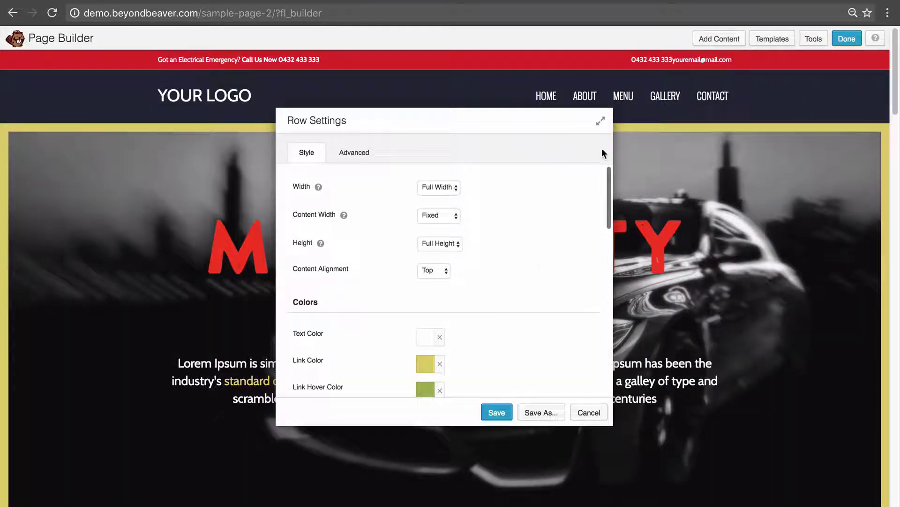
scroll(539, 263, down, 2)
scroll(530, 277, down, 5)
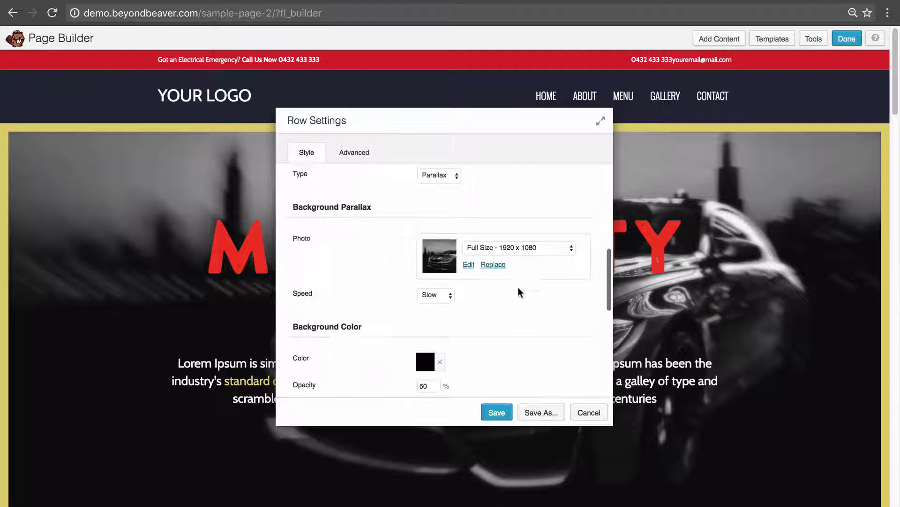
click(447, 297)
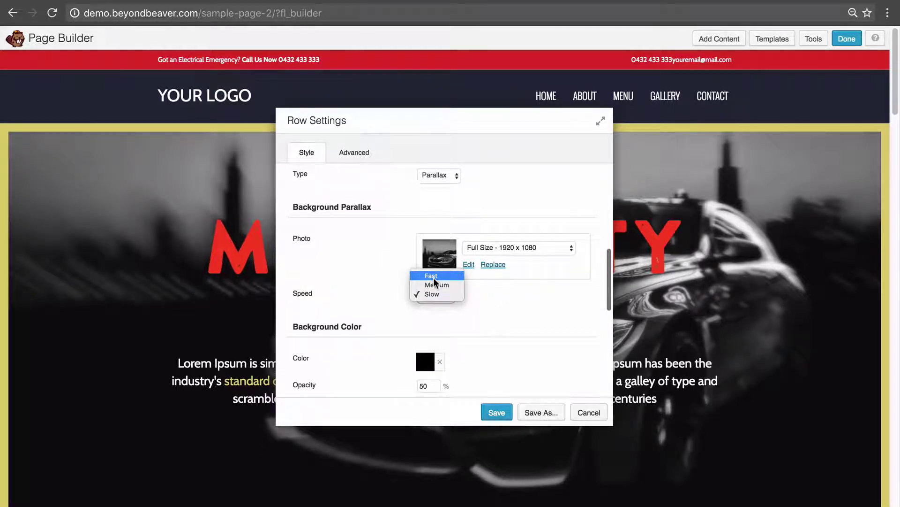
click(434, 281)
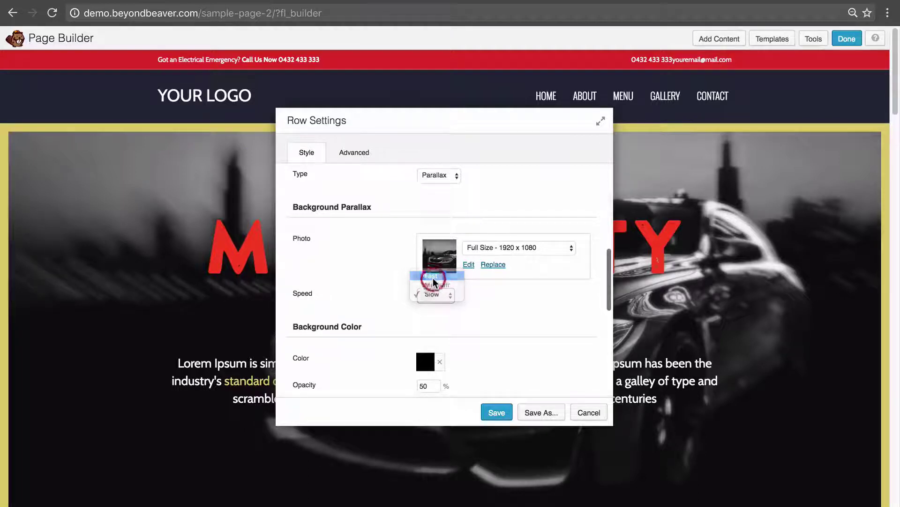
click(429, 302)
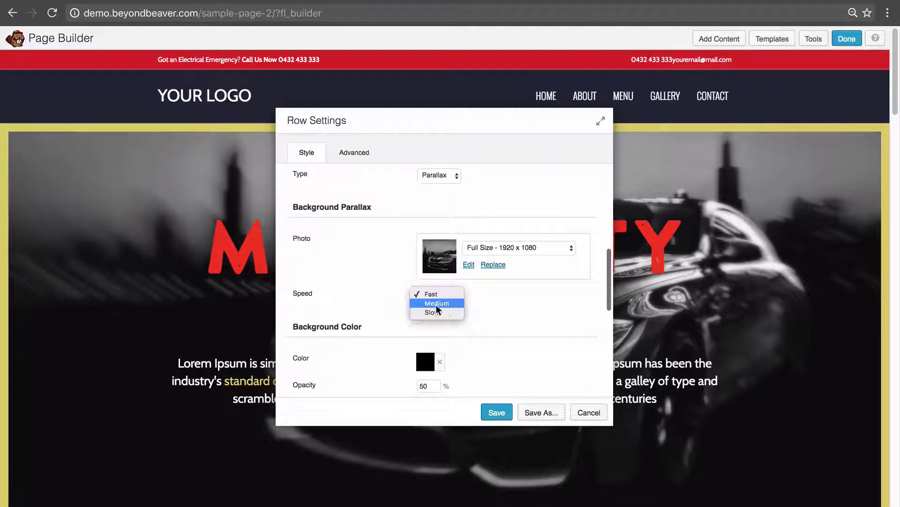
click(500, 308)
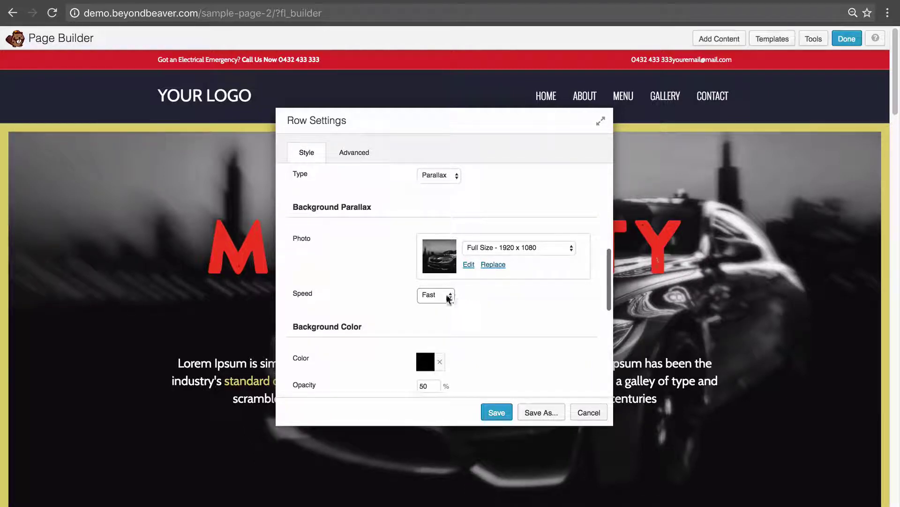
click(442, 300)
click(497, 308)
scroll(500, 311, down, 1)
scroll(497, 311, down, 2)
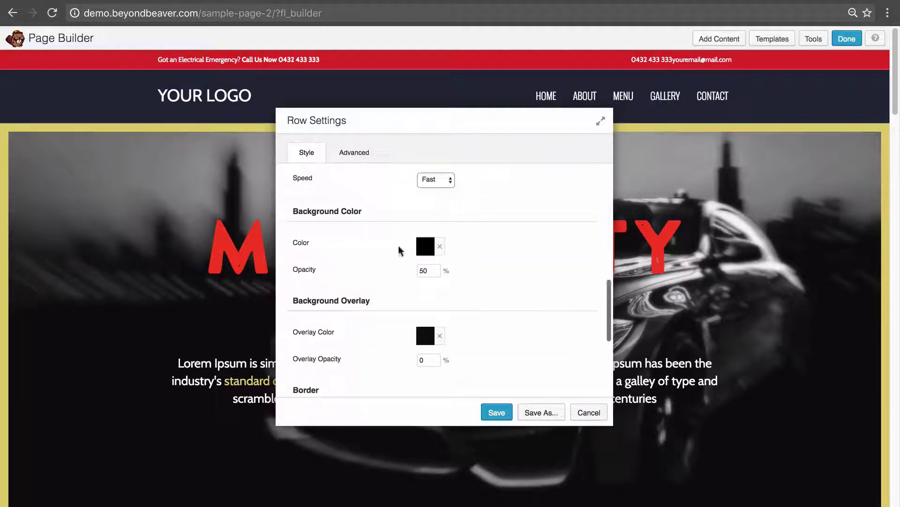
In the row's advanced settings, set the top and bottom margins to 100 px.
scroll(401, 353, down, 4)
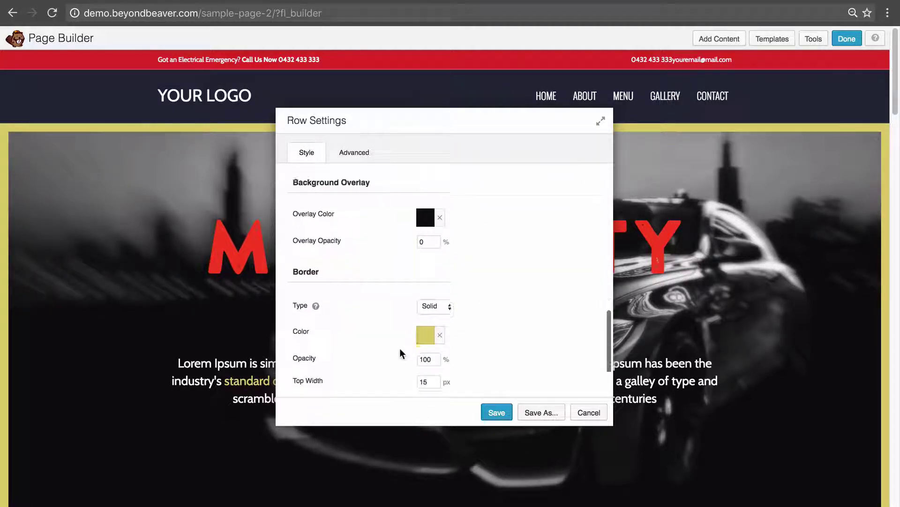
scroll(398, 328, up, 8)
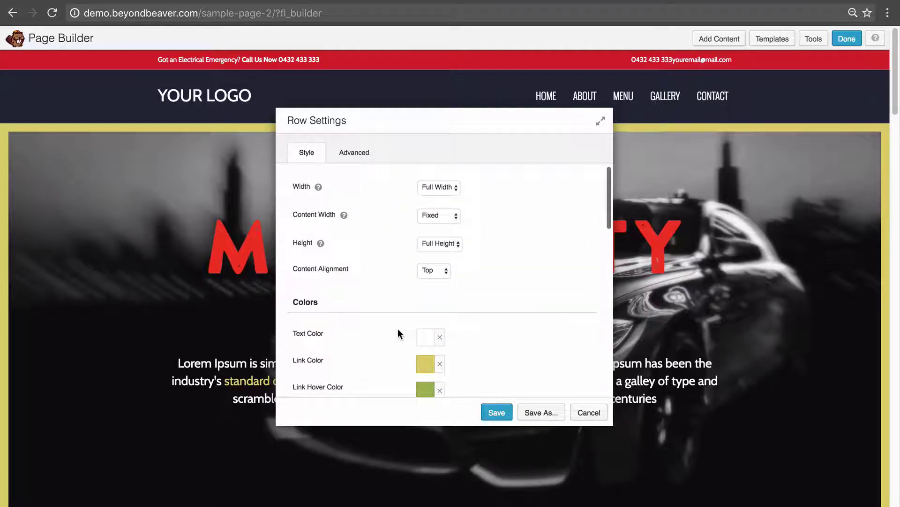
click(357, 160)
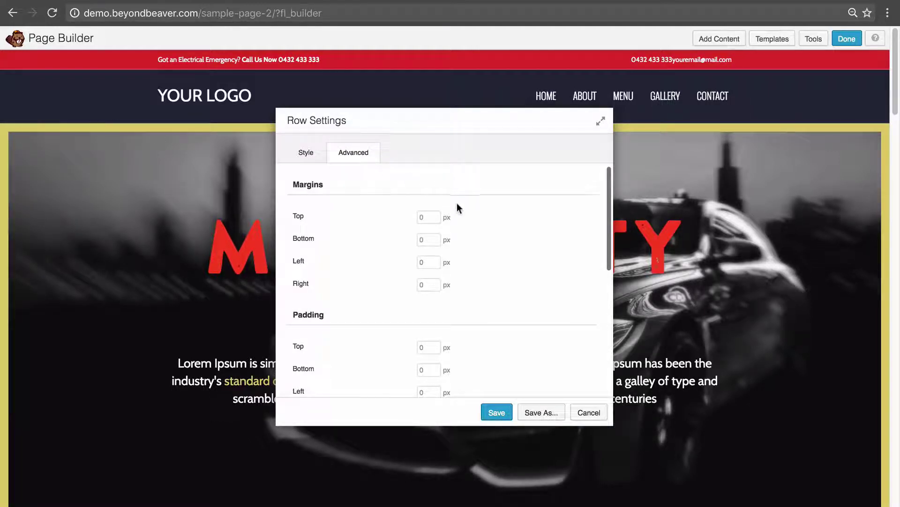
text(100)
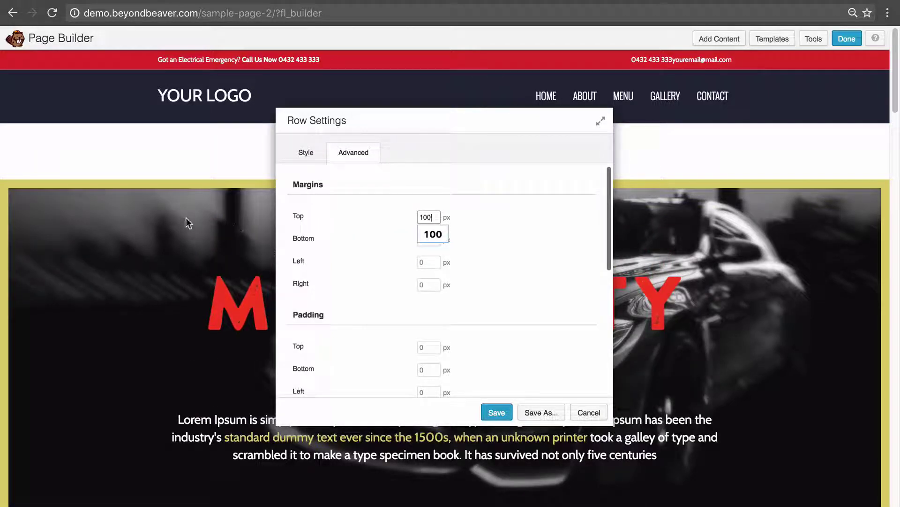
key(Escape)
click(428, 240)
scroll(172, 281, down, 5)
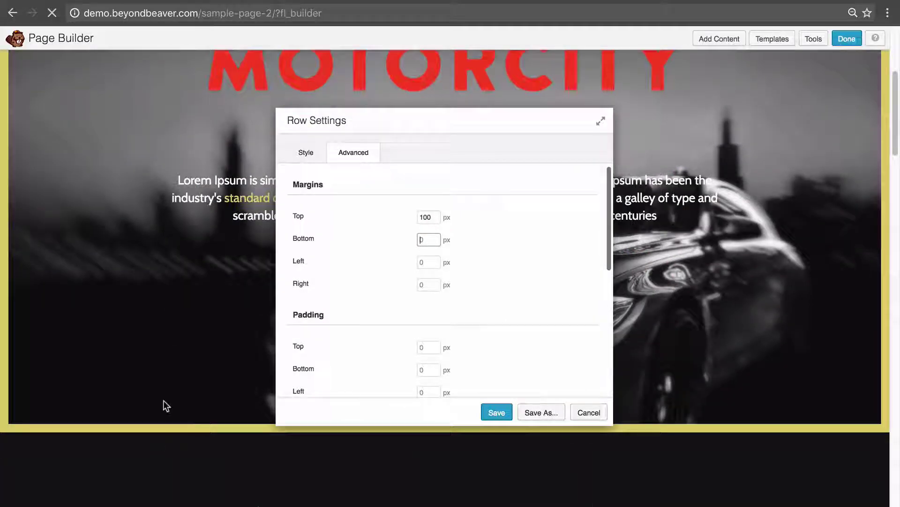
scroll(160, 375, down, 1)
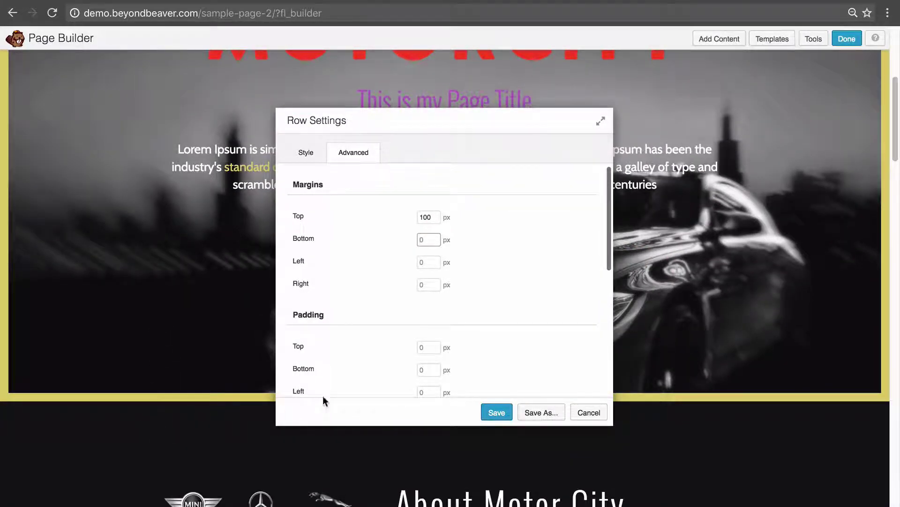
text(100)
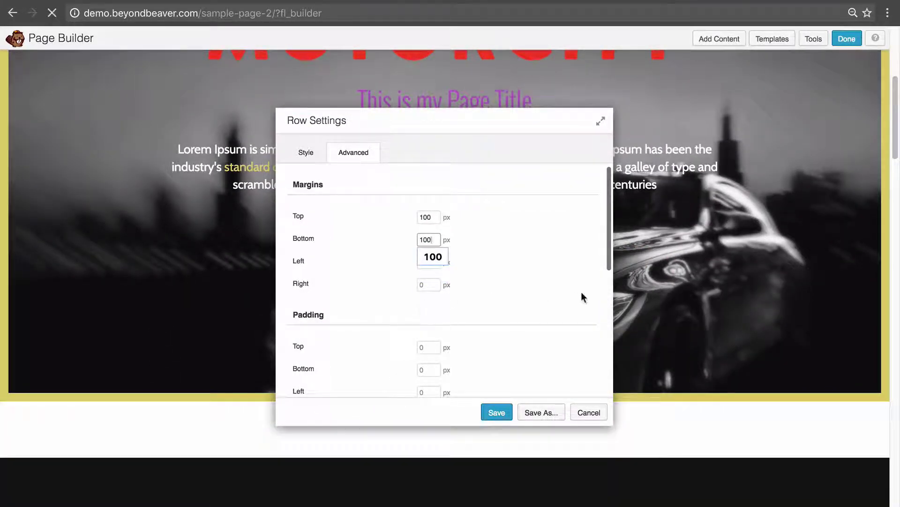
click(582, 293)
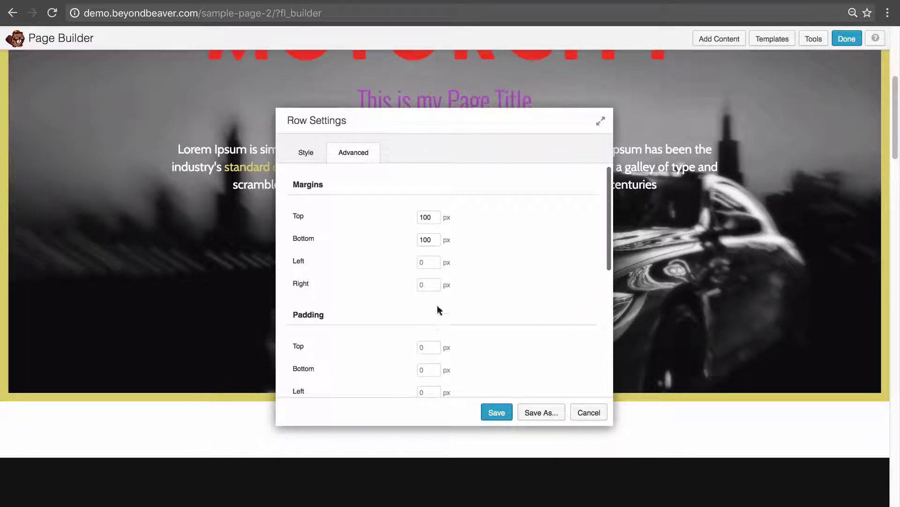
Set the row's left and right margins to 100 px and check the spacing around the hero section.
click(427, 257)
text(100)
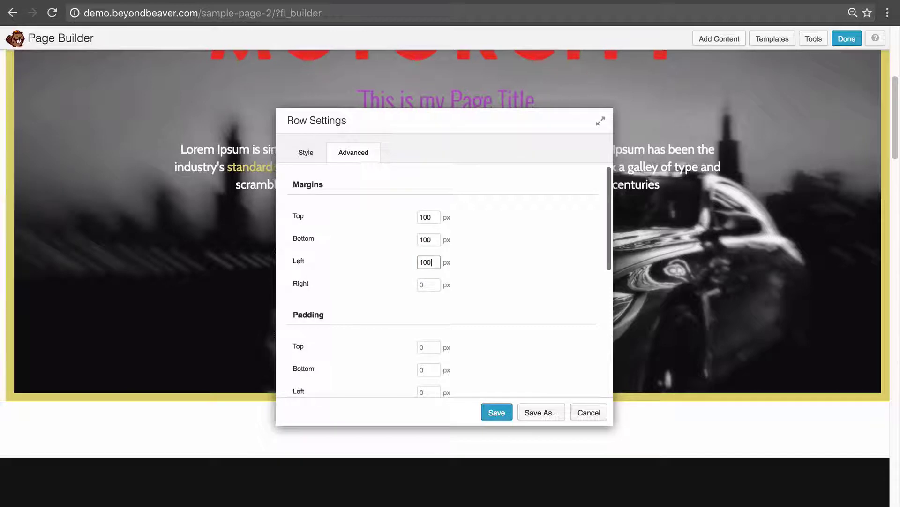
key(Tab)
text(100)
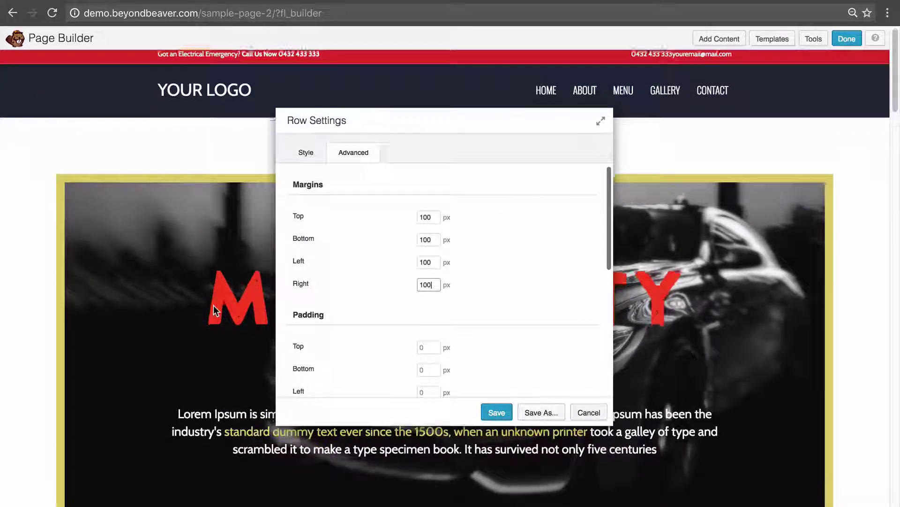
scroll(206, 301, down, 2)
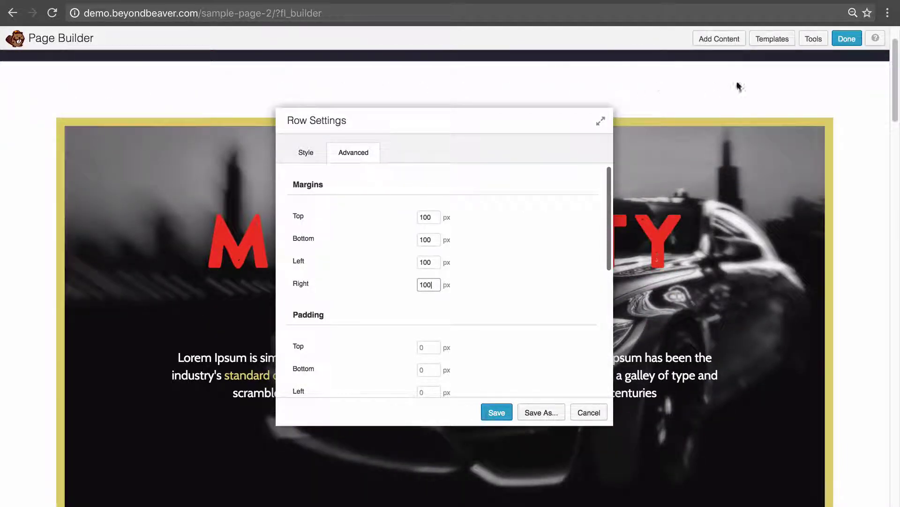
scroll(850, 221, down, 4)
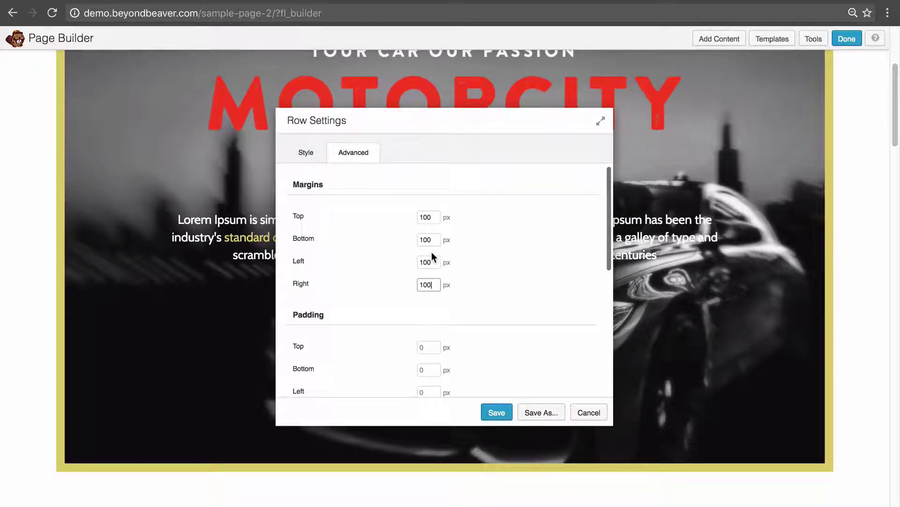
Inspect the space around the hero section and clear the row's top, bottom, left and right margins.
double_click(432, 217)
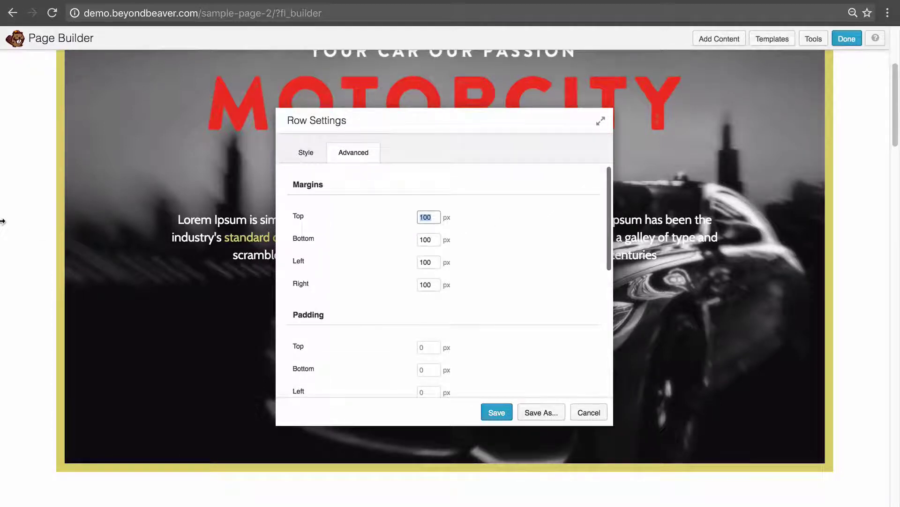
scroll(71, 276, down, 4)
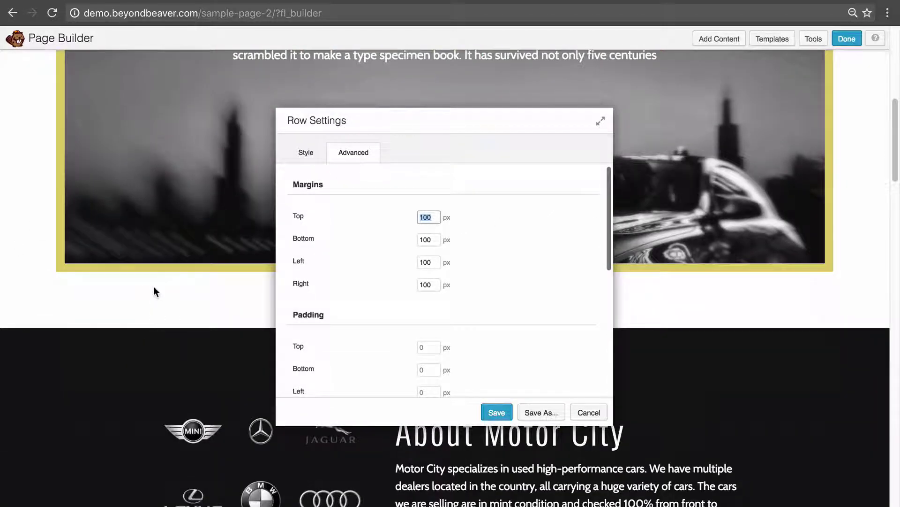
scroll(153, 286, up, 7)
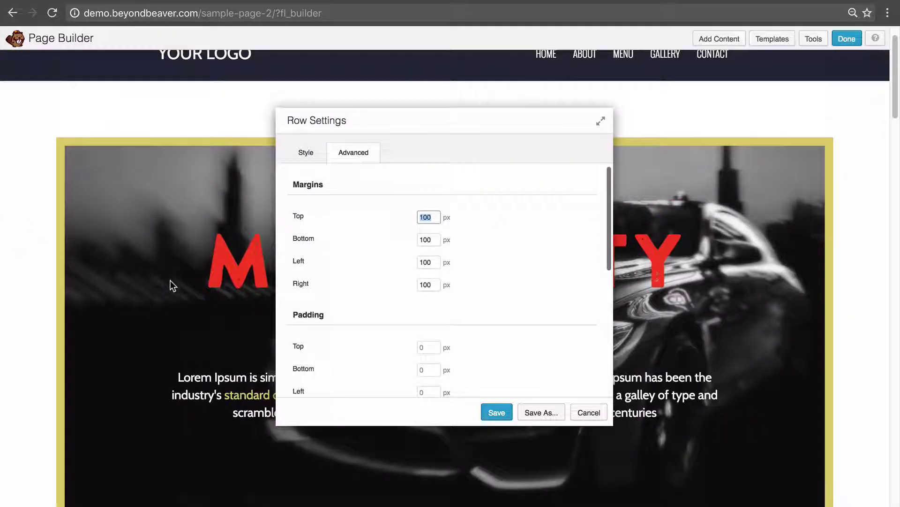
scroll(147, 313, down, 2)
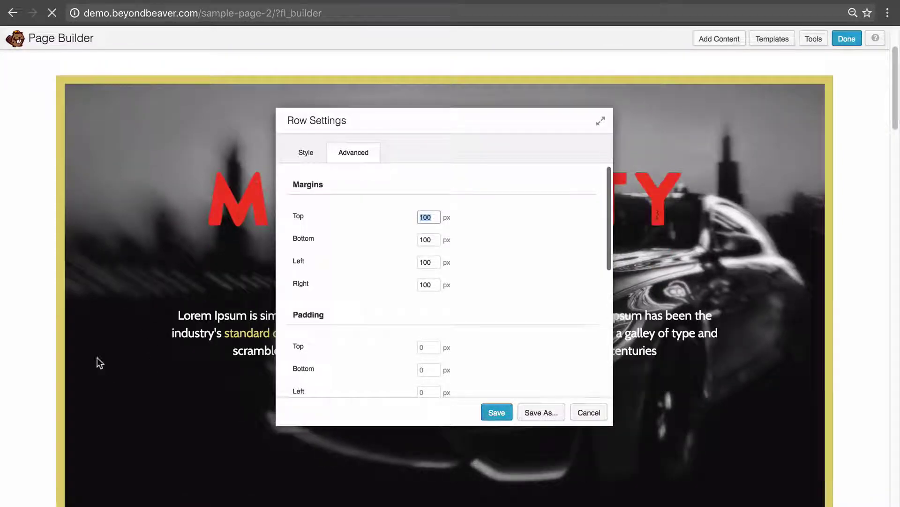
drag(433, 218, 384, 213)
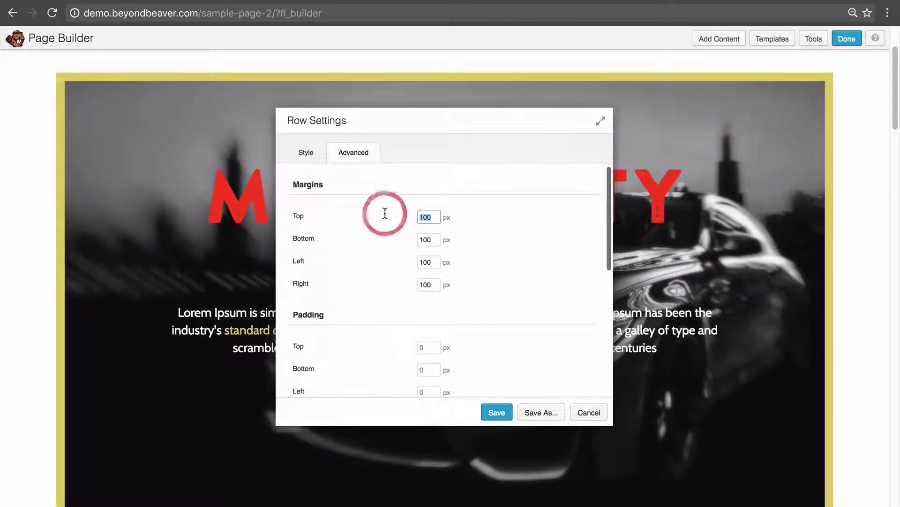
key(BackSpace)
key(Tab)
key(BackSpace)
key(Tab)
key(BackSpace)
key(Tab)
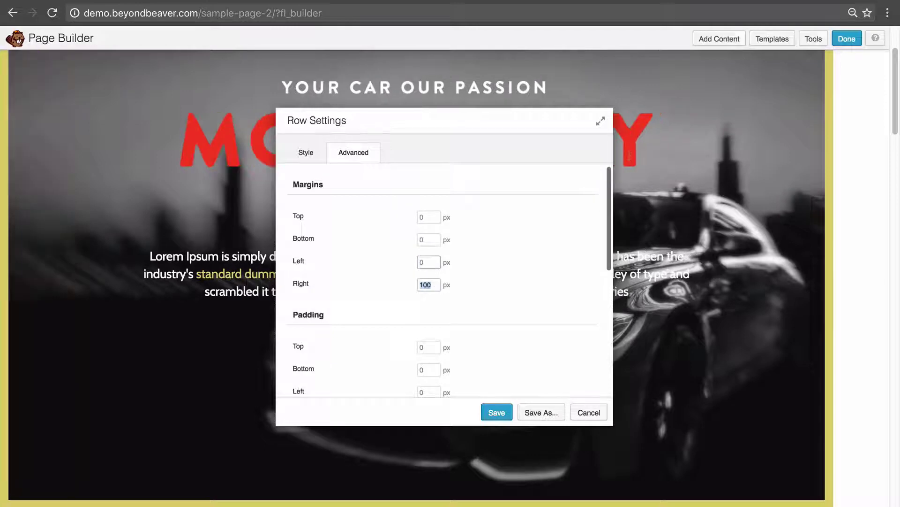
key(BackSpace)
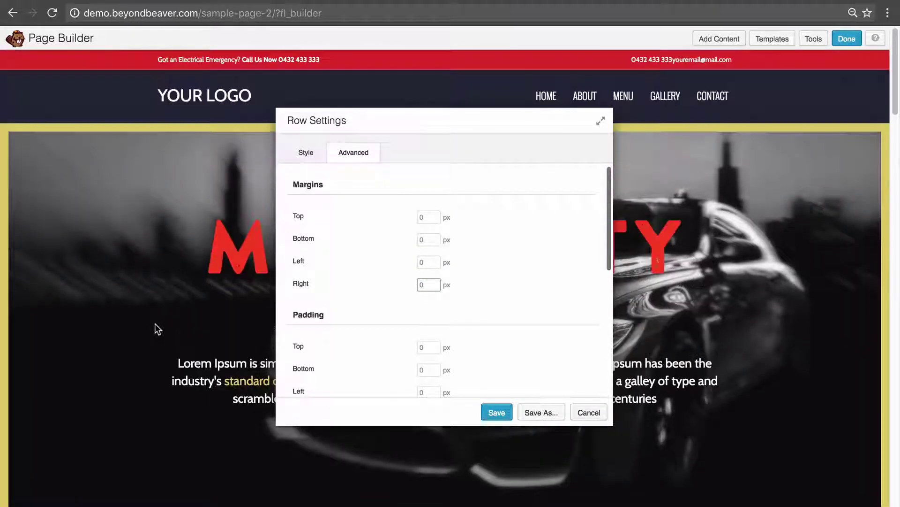
scroll(150, 320, up, 6)
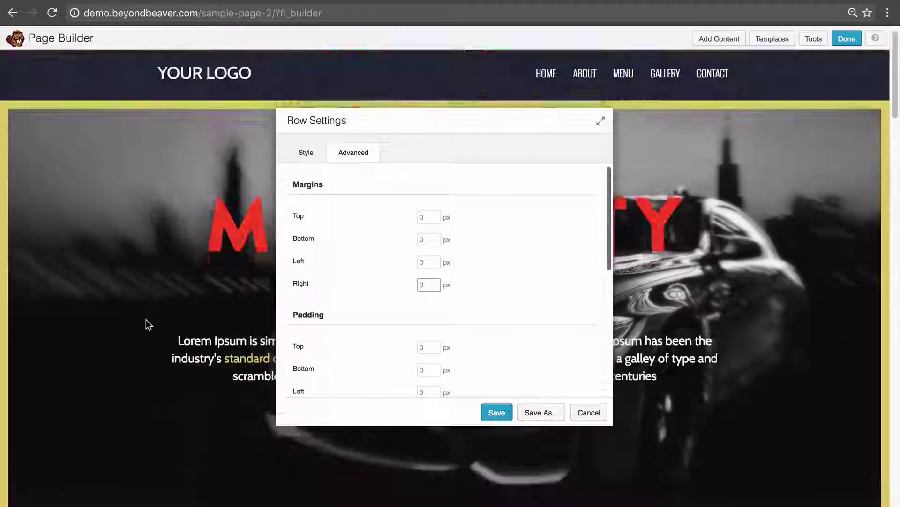
Move the row settings dialog aside to uncover the hero section, and set the row's height to Default.
click(434, 347)
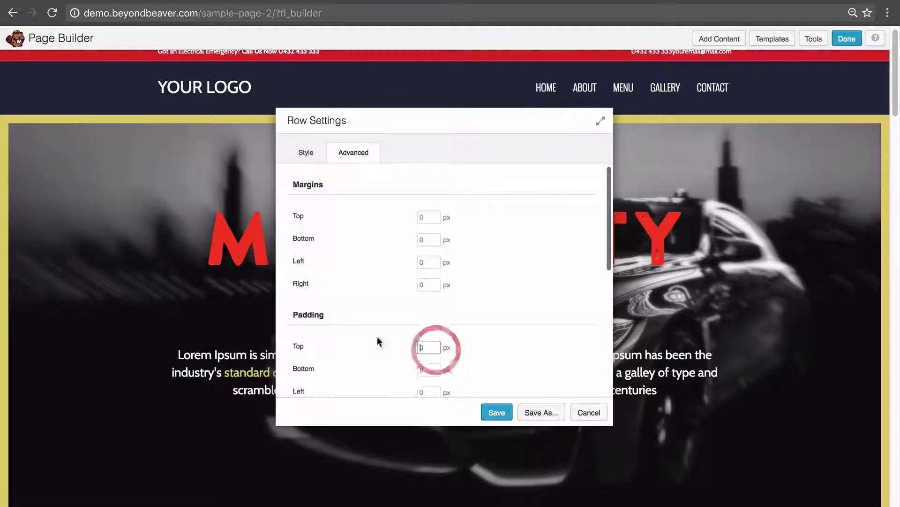
drag(393, 118, 653, 124)
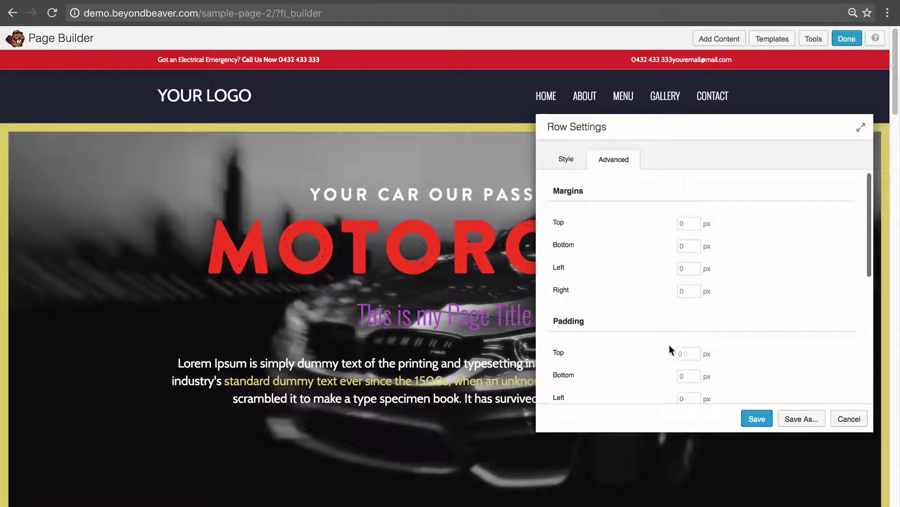
click(568, 161)
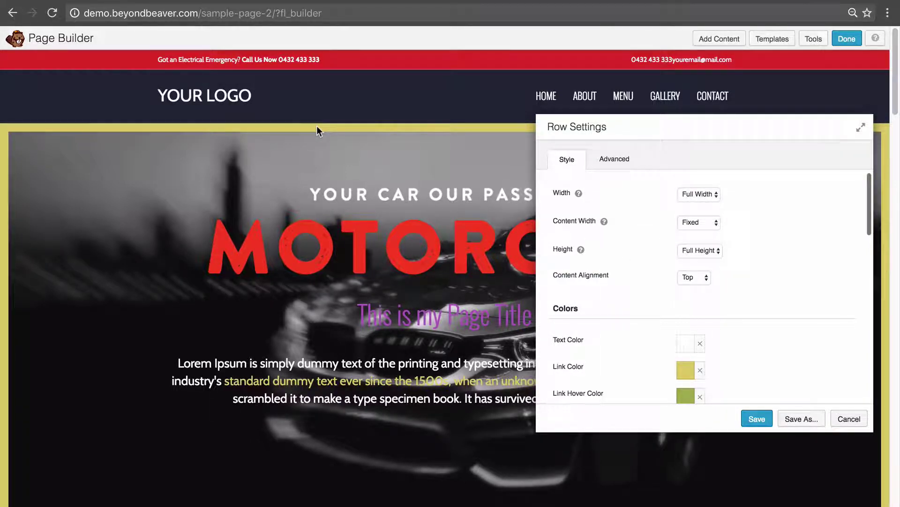
scroll(322, 201, down, 1)
scroll(323, 201, down, 3)
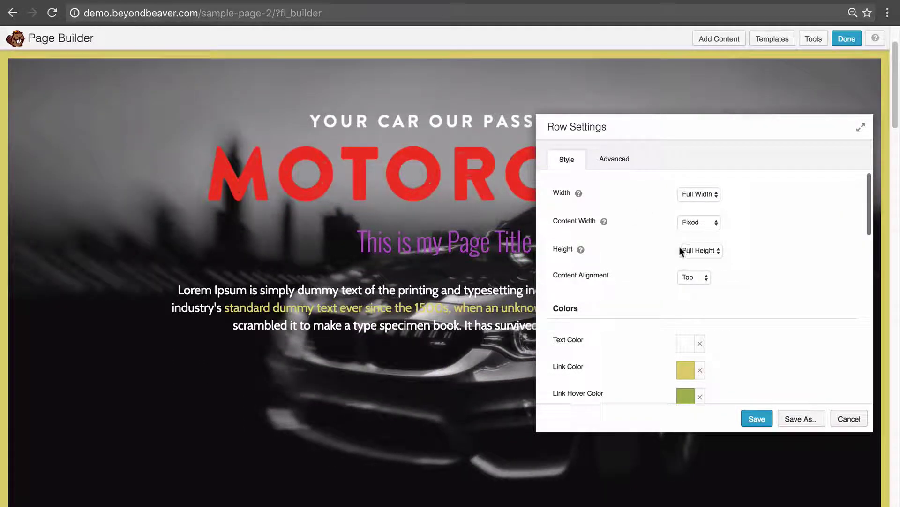
click(697, 253)
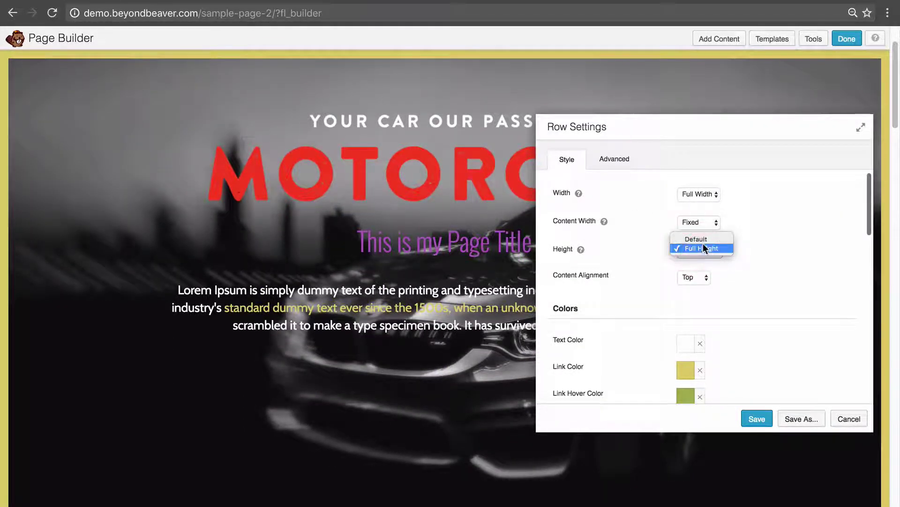
click(702, 242)
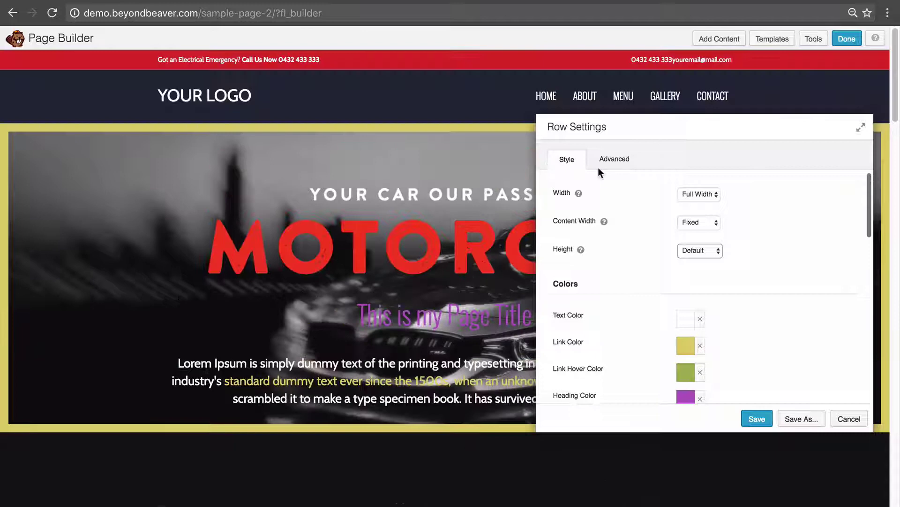
Set the hero row's bottom padding to 80 px and check the extra space inside the row.
click(600, 162)
scroll(650, 266, down, 2)
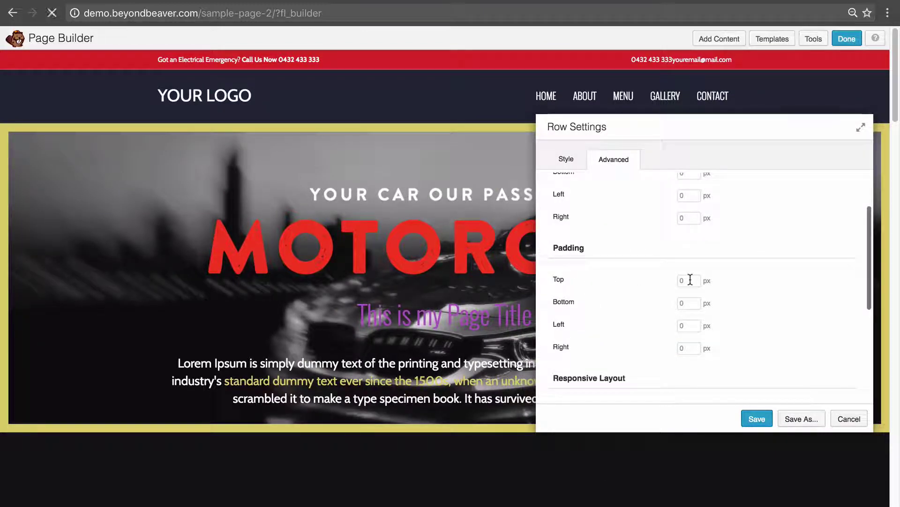
click(693, 302)
text(80)
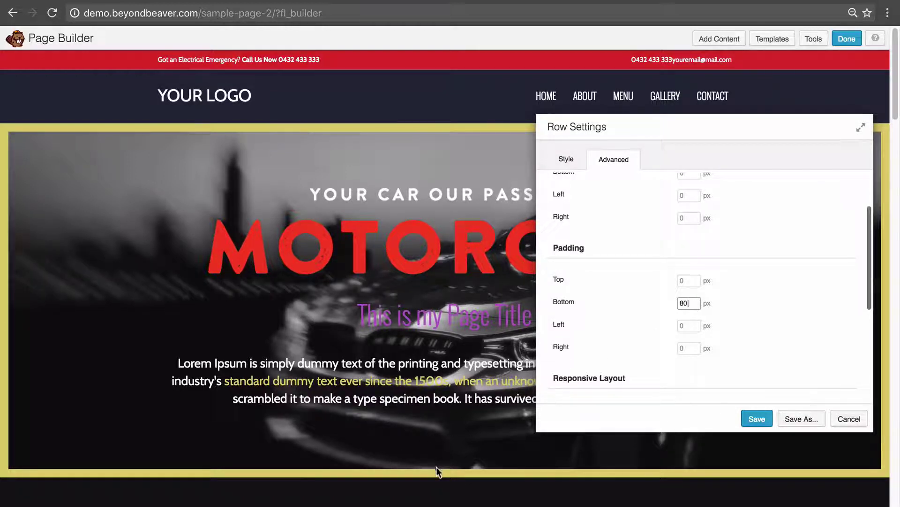
scroll(441, 458, down, 1)
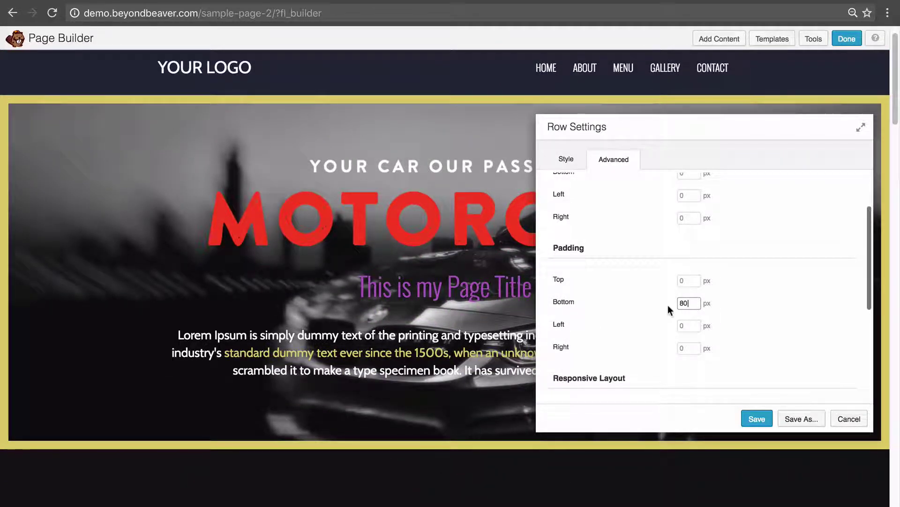
Try an 80 px bottom margin on the row for comparison with the padding, and clear it again.
scroll(668, 302, up, 1)
click(682, 197)
text(80)
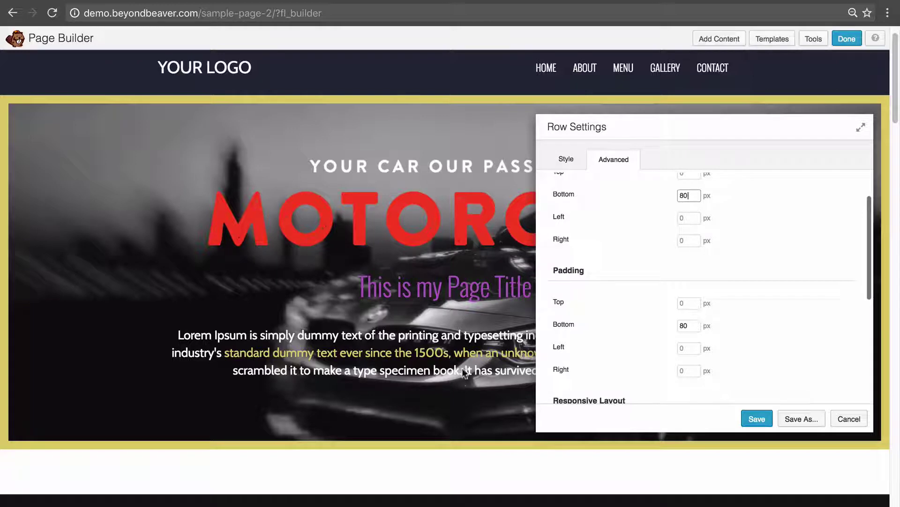
scroll(457, 412, down, 1)
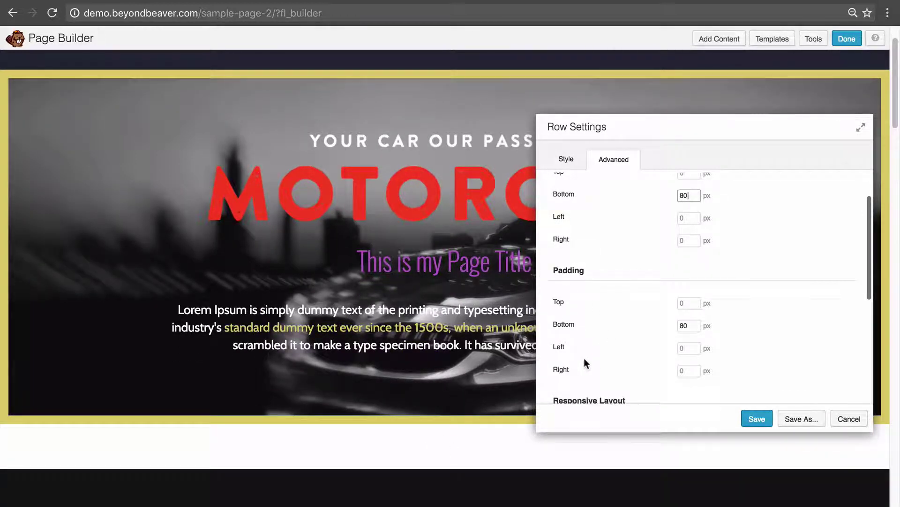
scroll(584, 359, up, 1)
scroll(584, 358, up, 2)
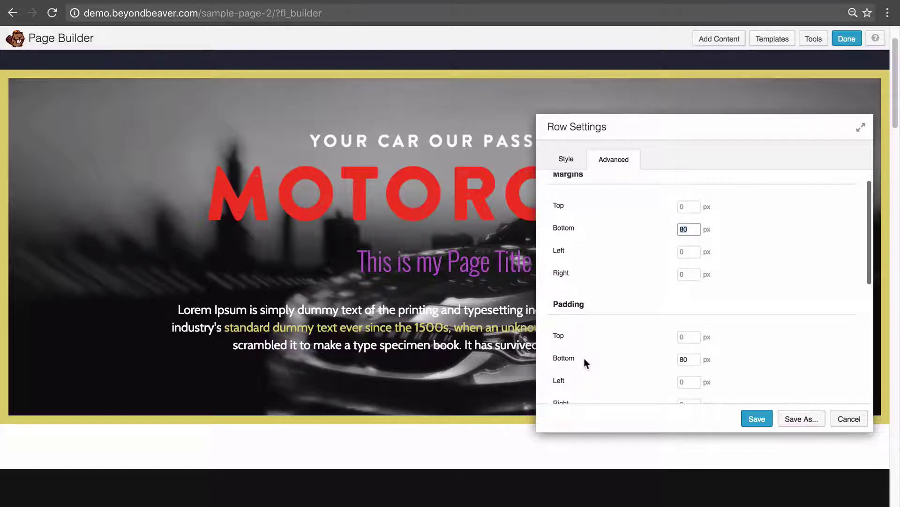
key(BackSpace)
key(BackSpace)
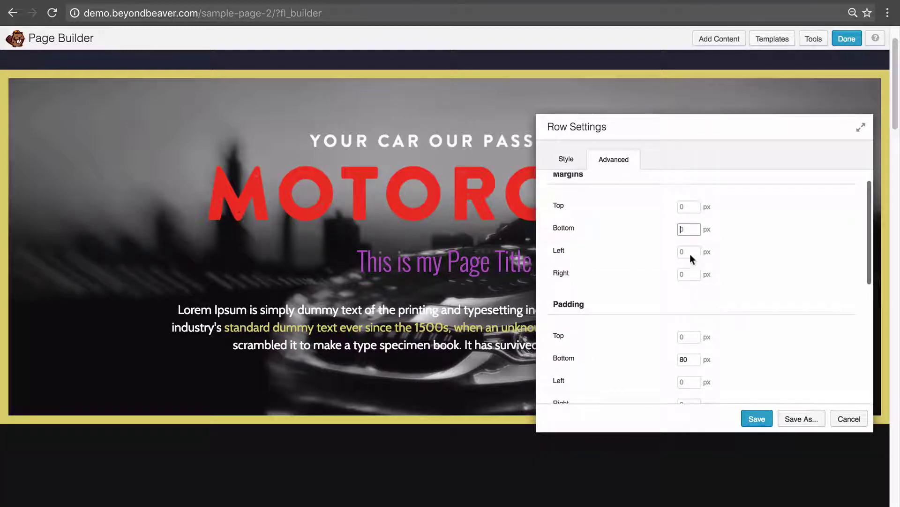
Try Logged Out User as the hero row's visibility, and set it to Logged In User instead.
scroll(619, 213, up, 1)
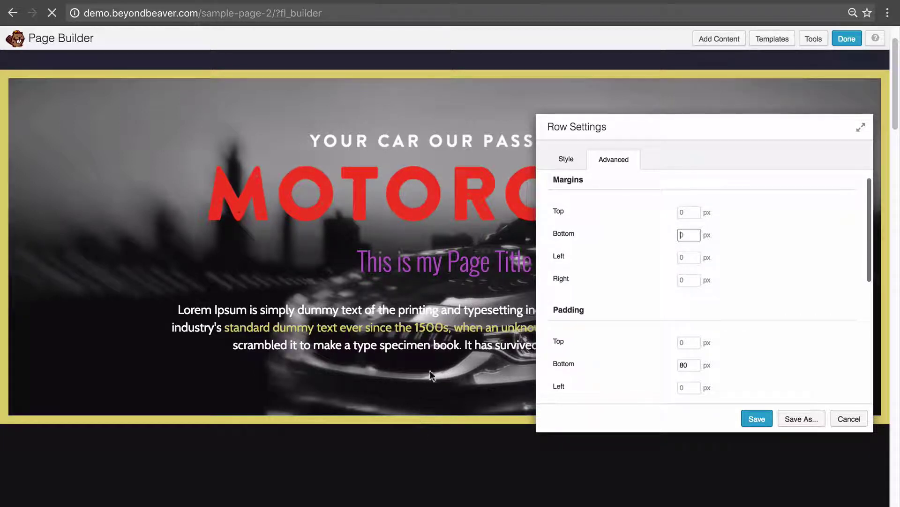
scroll(657, 324, down, 6)
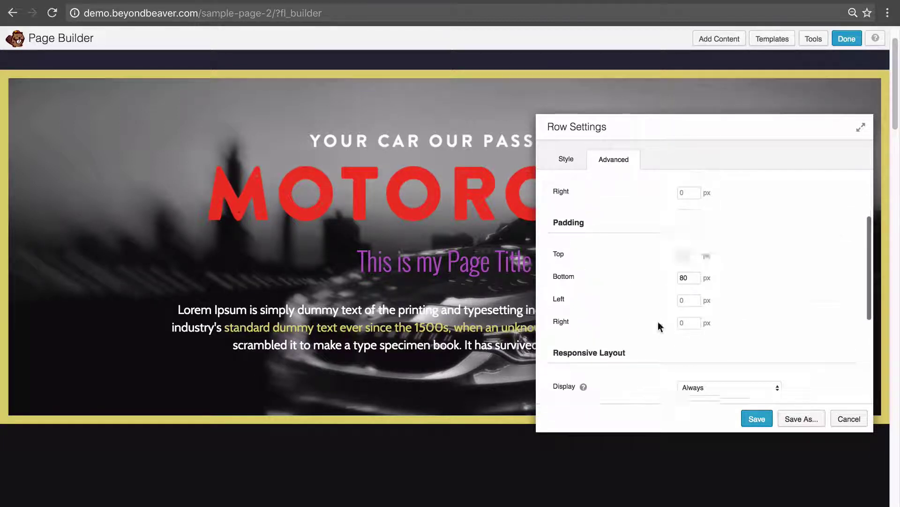
scroll(657, 325, down, 1)
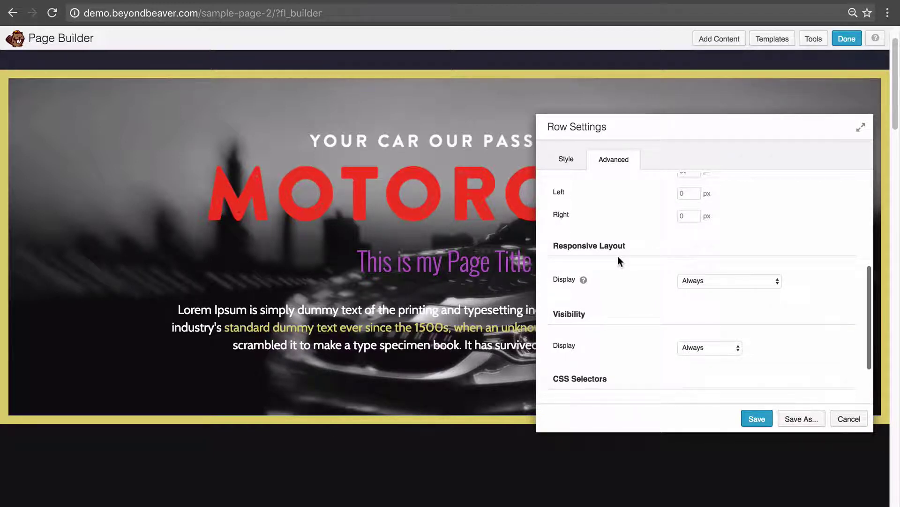
scroll(619, 259, down, 3)
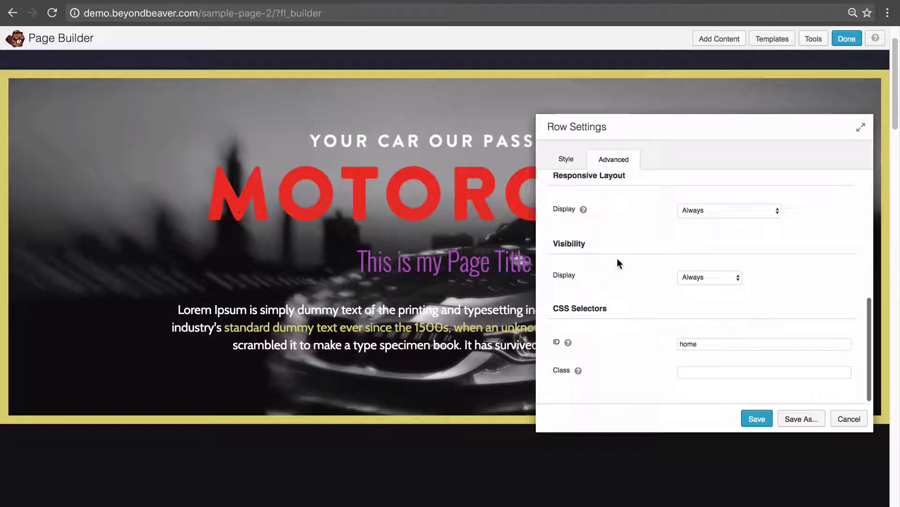
click(708, 279)
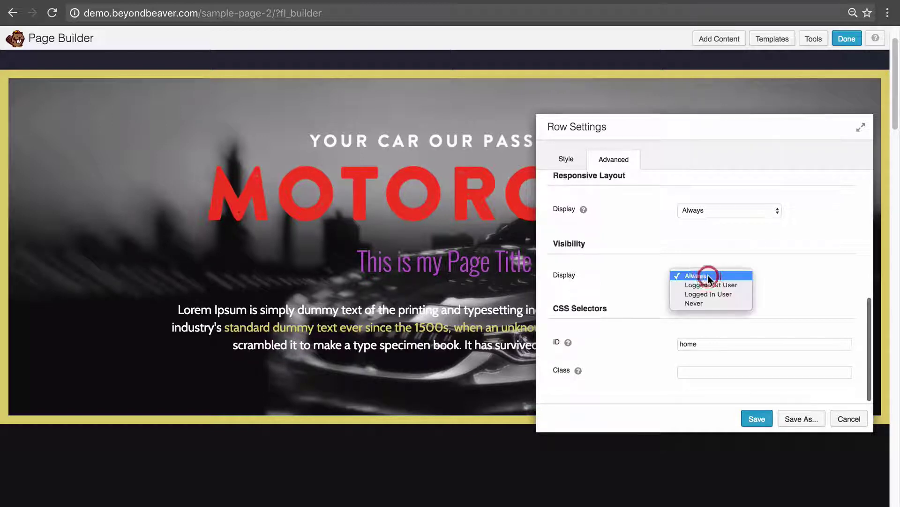
click(716, 285)
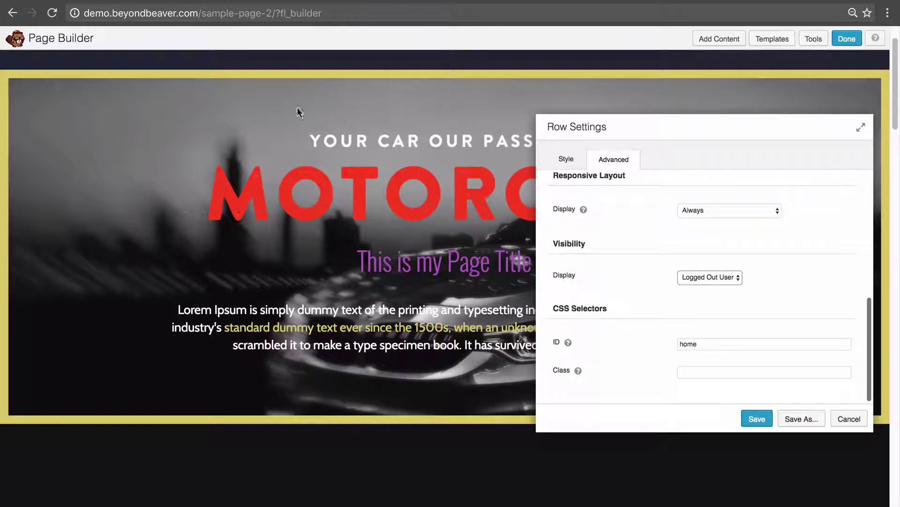
key(super+r)
click(732, 279)
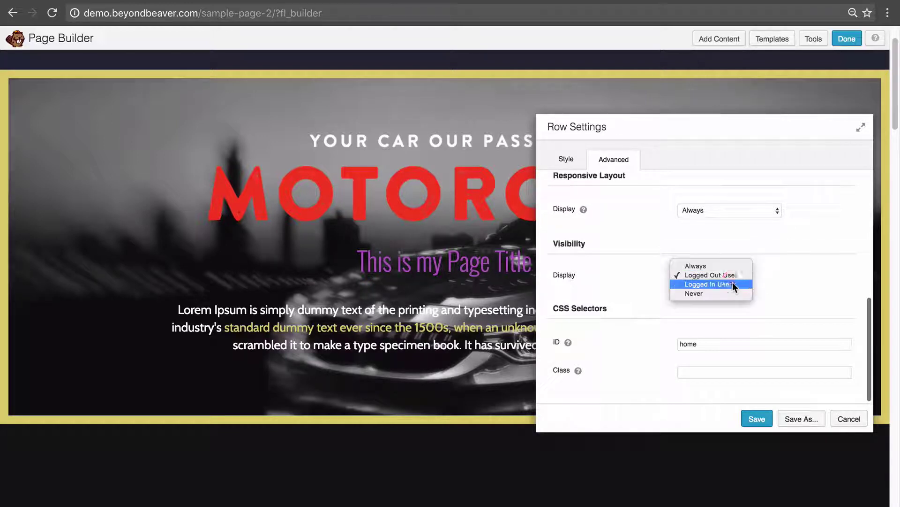
click(719, 283)
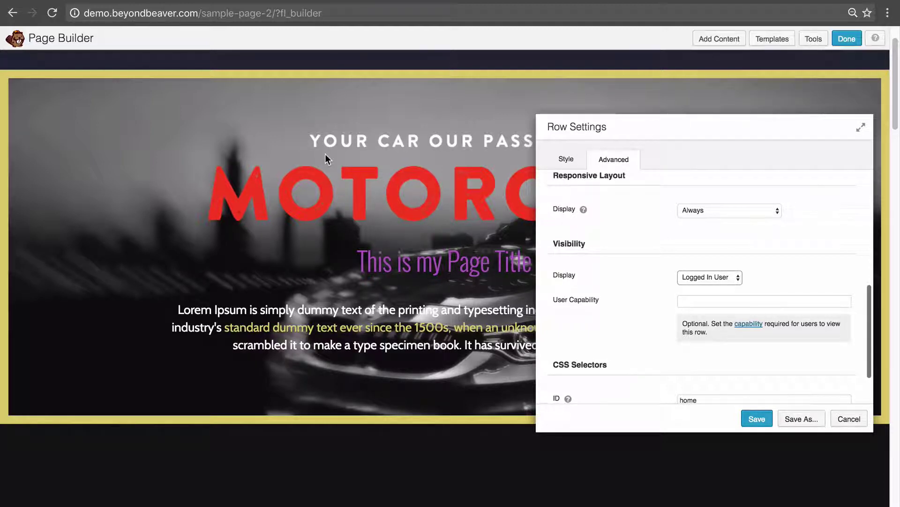
Look through the linked WordPress Capability vs. Role Table for the User Capability option, and return to the row settings.
mouse_move(583, 210)
click(710, 302)
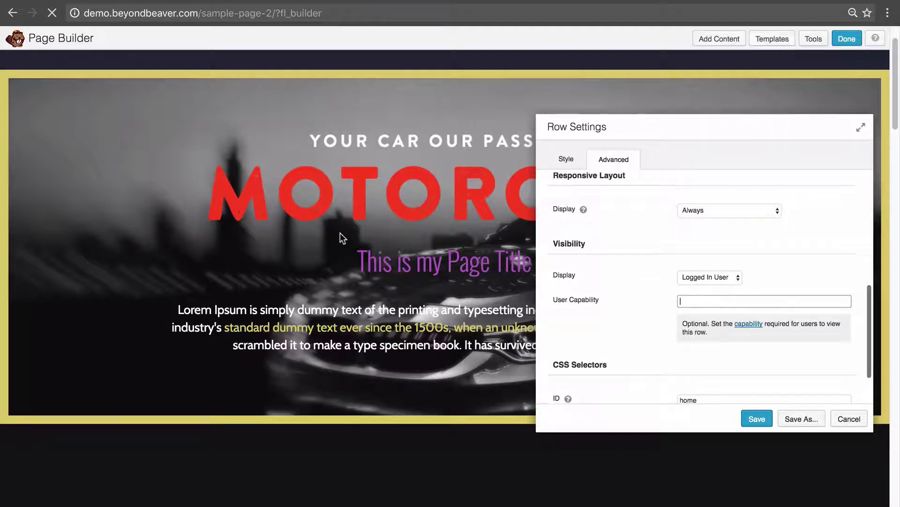
click(746, 325)
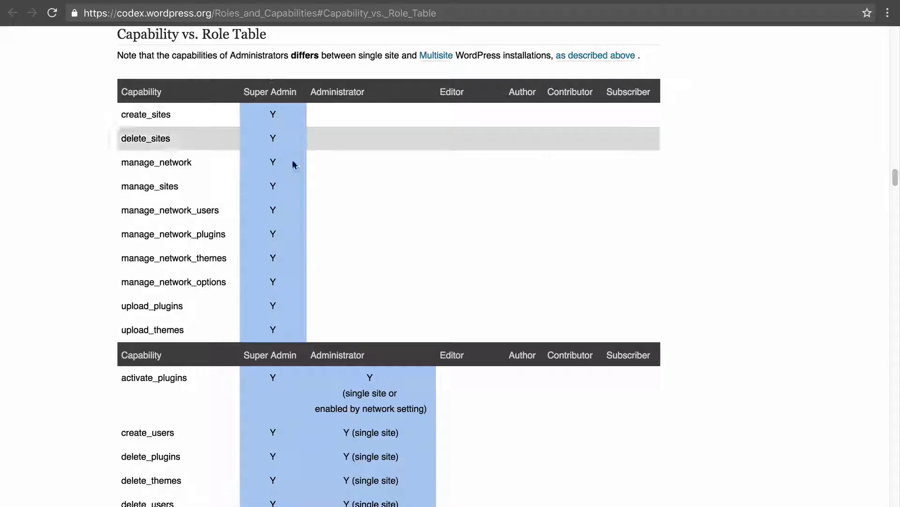
scroll(292, 162, down, 12)
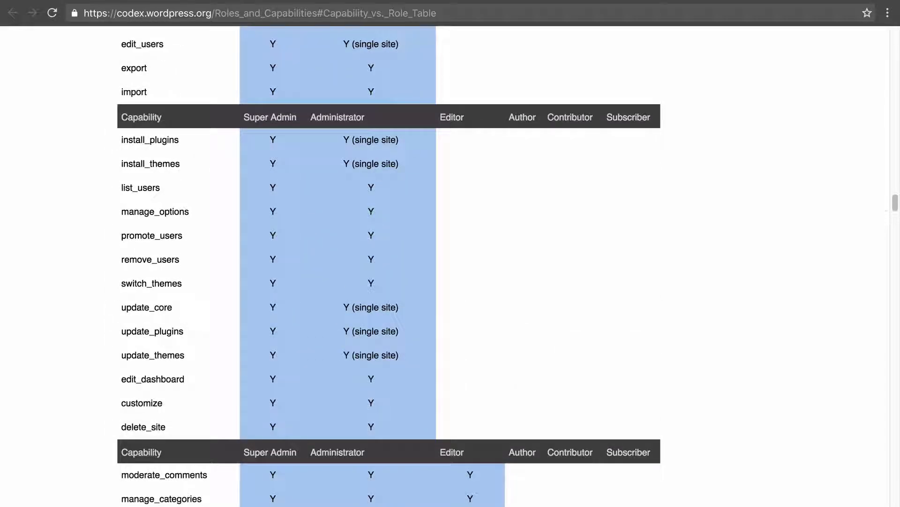
key(super+w)
click(709, 300)
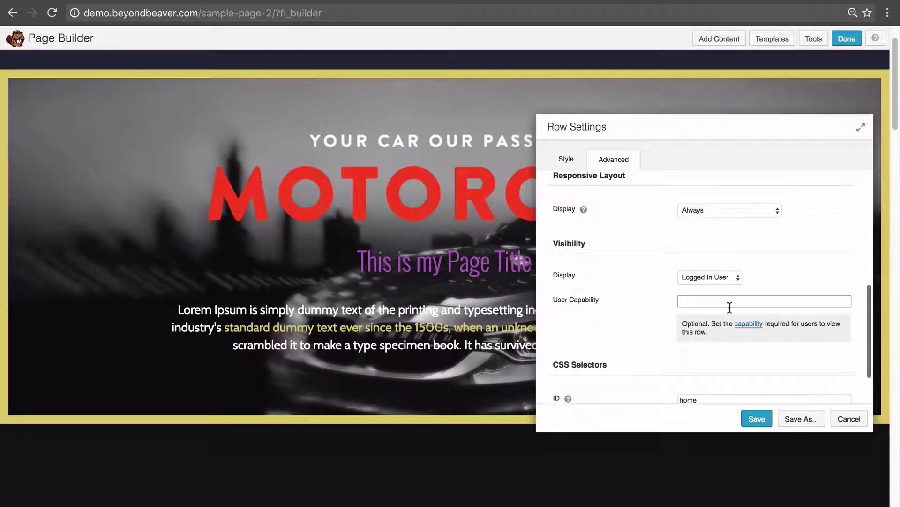
Review the row's CSS ID and assign the row the CSS classes class1 and class2.
scroll(657, 324, down, 2)
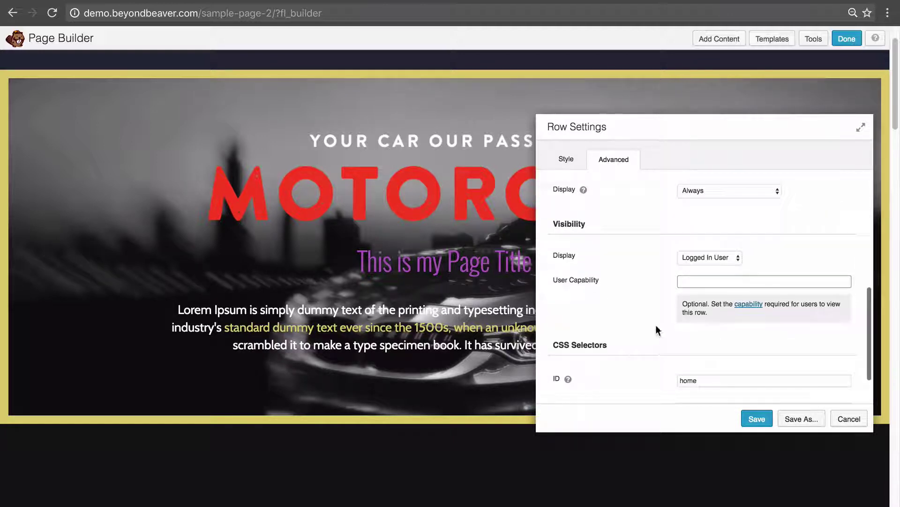
scroll(655, 324, down, 3)
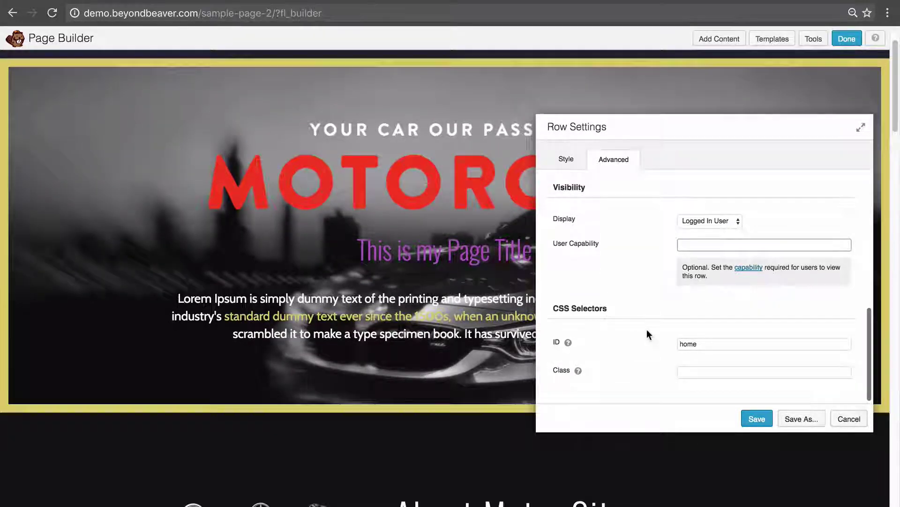
scroll(647, 329, up, 3)
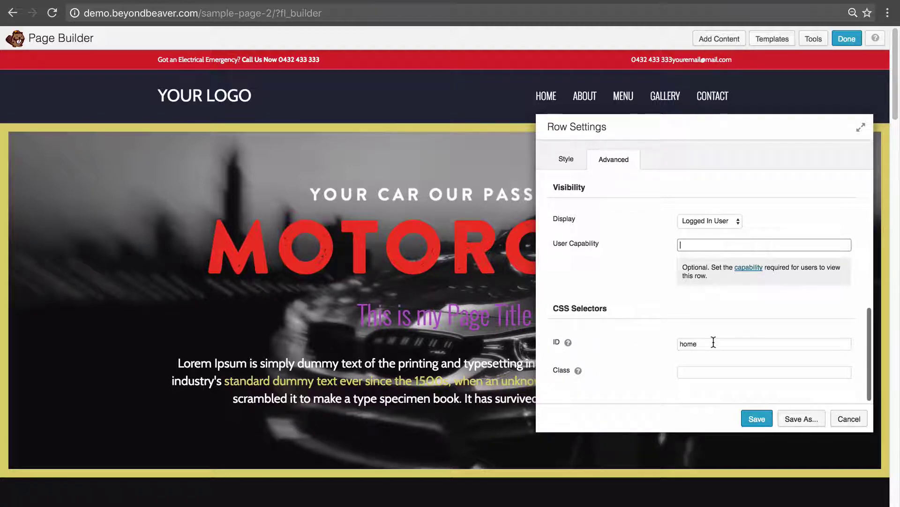
drag(704, 344, 633, 341)
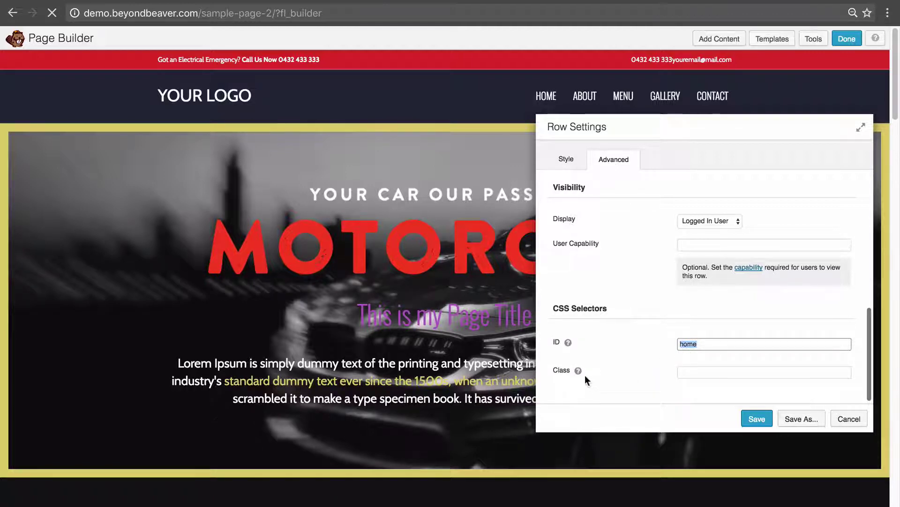
click(754, 372)
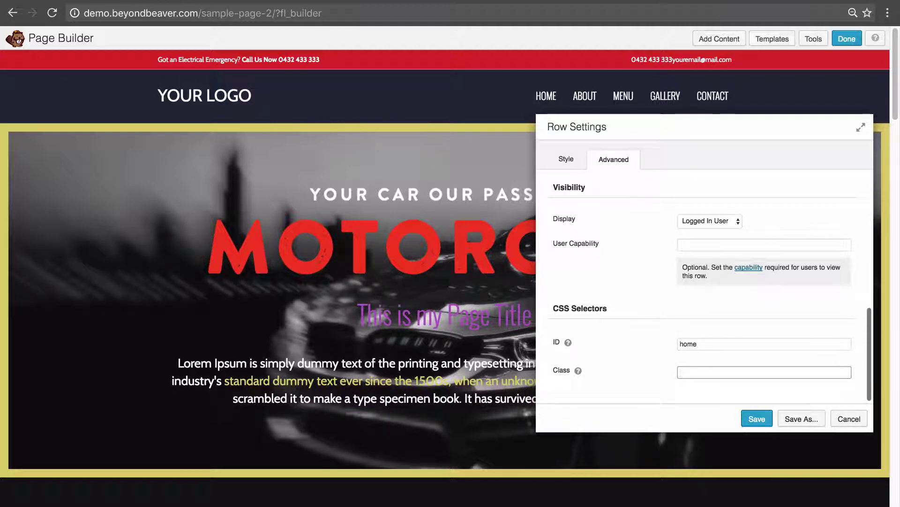
text(class1 class2)
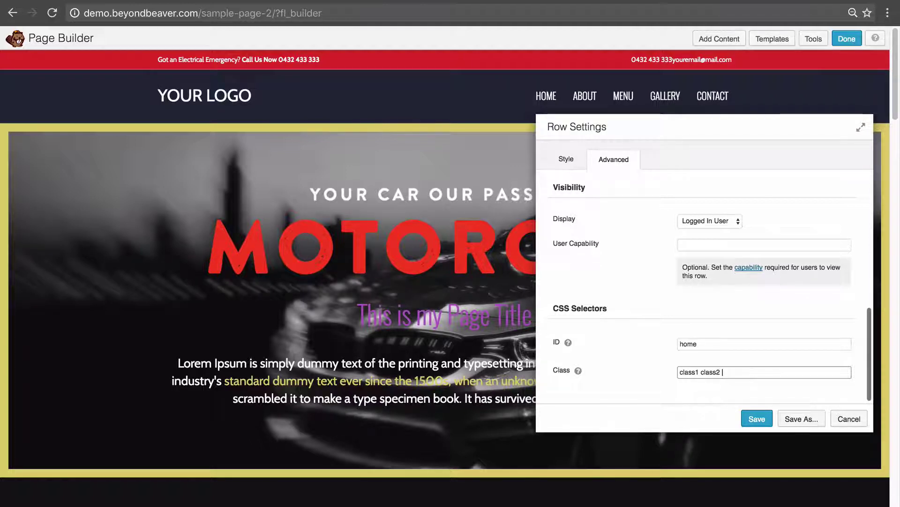